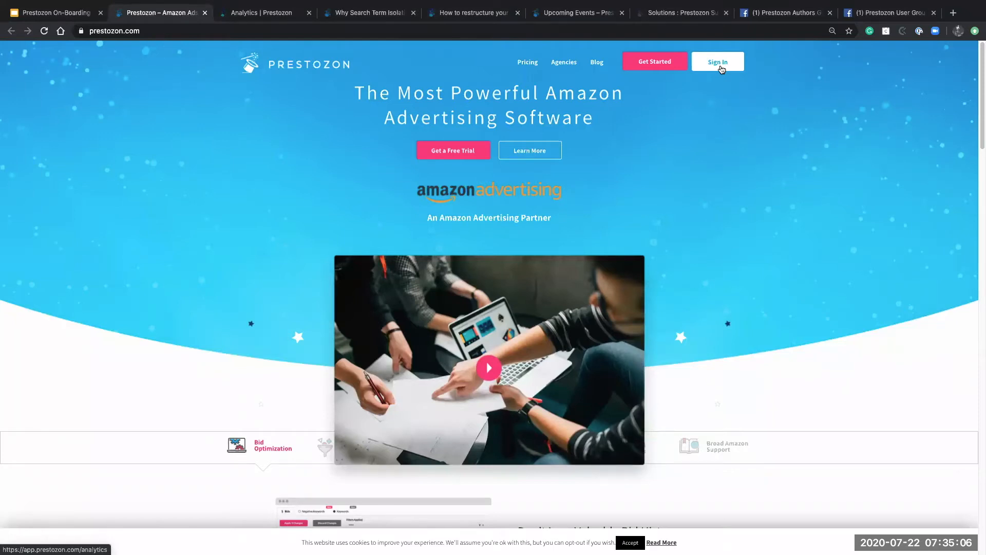
# Sign in to Prestozon and switch to the Analytics tab for the Prestozon Books account
pyautogui.click(721, 69)
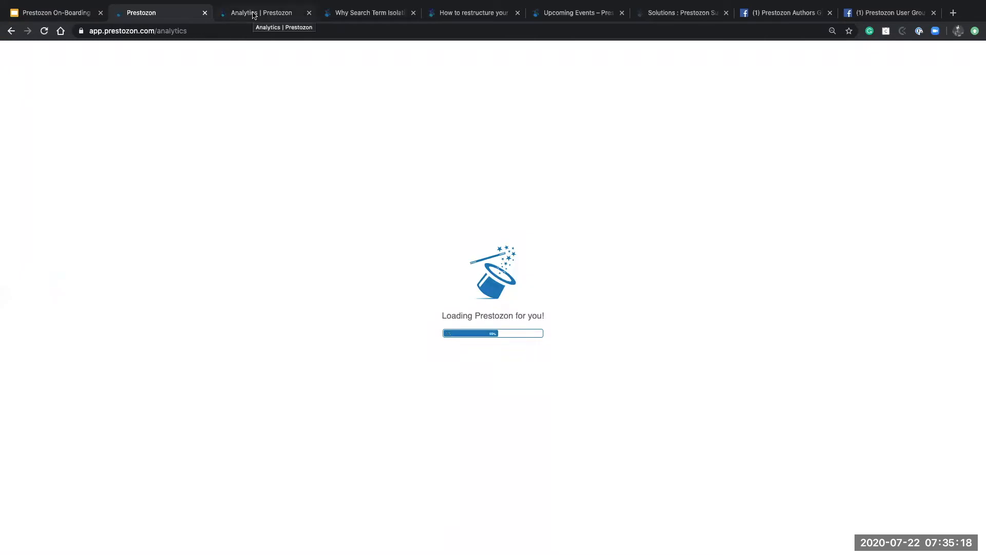
pyautogui.click(254, 15)
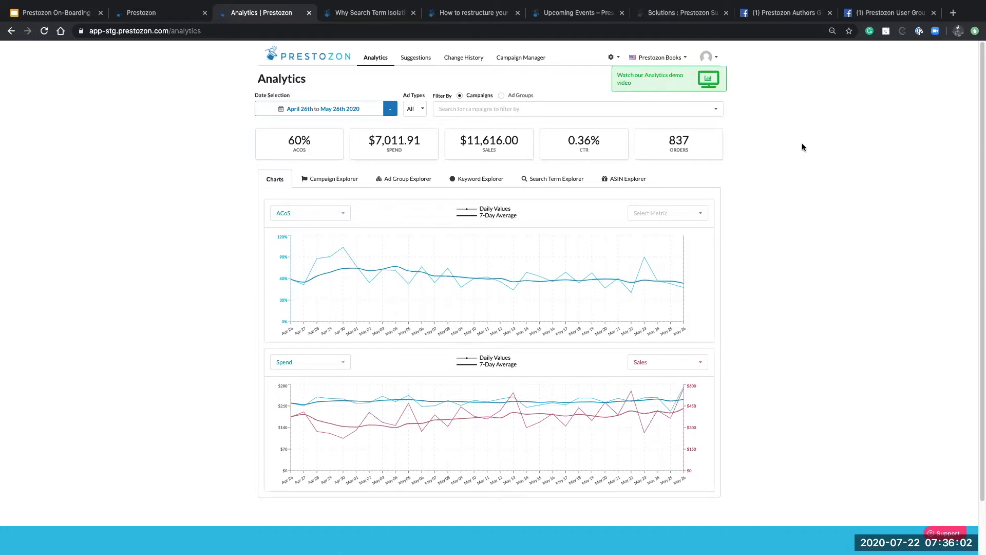
# Open the settings dropdown from the gear icon at the top right
pyautogui.click(617, 58)
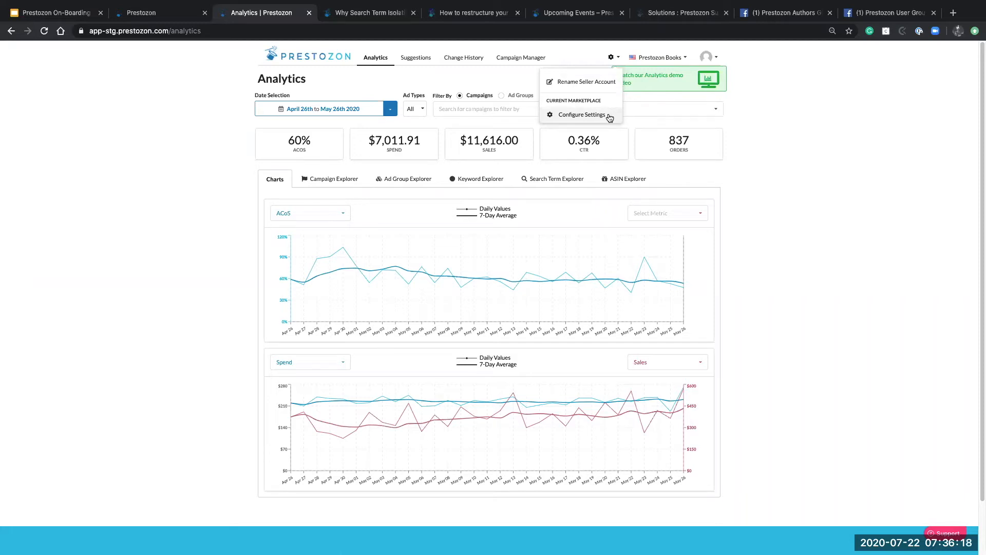
# Set the US marketplace Default ACoS Target to 30% and save the settings
pyautogui.click(582, 114)
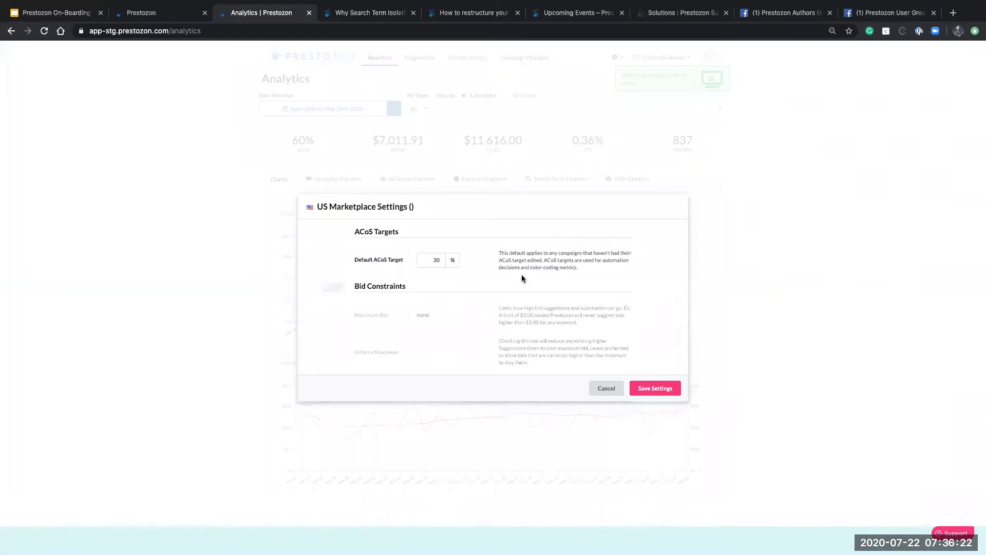
pyautogui.click(437, 259)
pyautogui.write('100')
pyautogui.press('BackSpace')
pyautogui.press('BackSpace')
pyautogui.press('BackSpace')
pyautogui.press('BackSpace')
pyautogui.write('100')
pyautogui.click(452, 288)
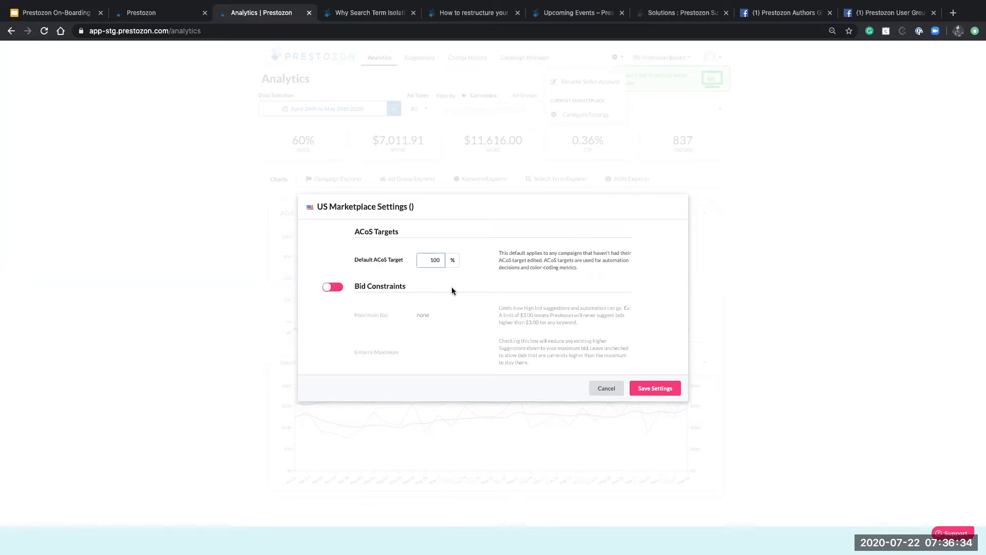
pyautogui.press('BackSpace')
pyautogui.press('BackSpace')
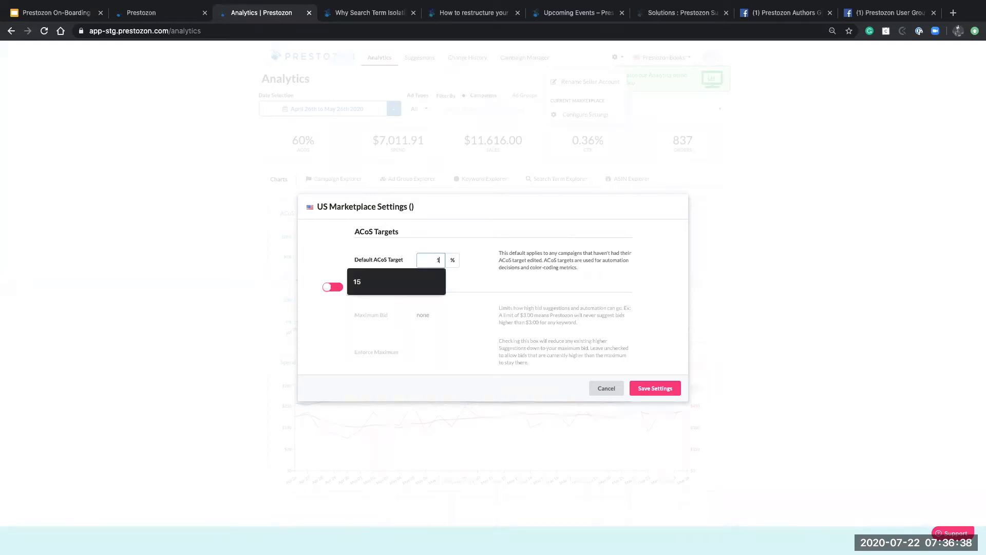
pyautogui.write('40')
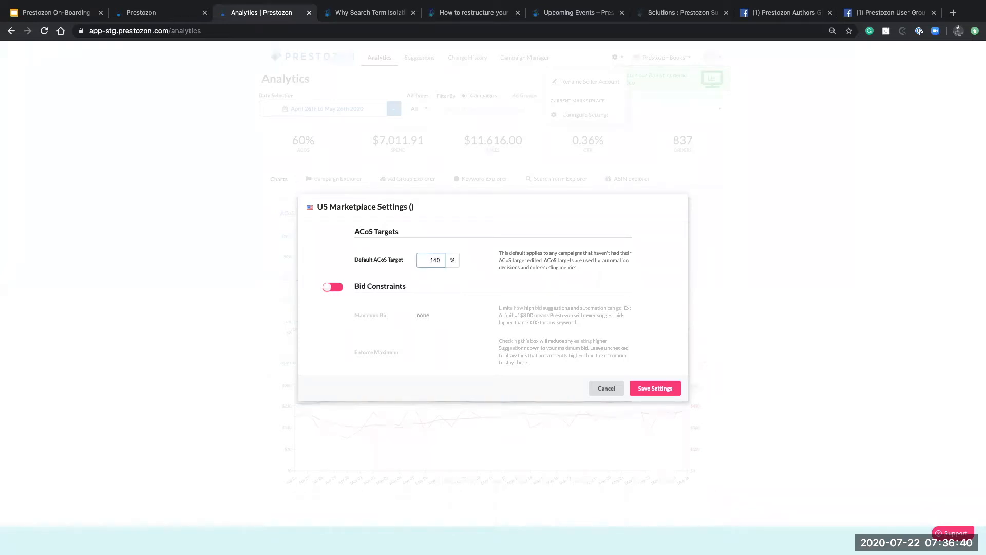
pyautogui.press('BackSpace')
pyautogui.press('BackSpace')
pyautogui.press('BackSpace')
pyautogui.write('30')
pyautogui.click(330, 288)
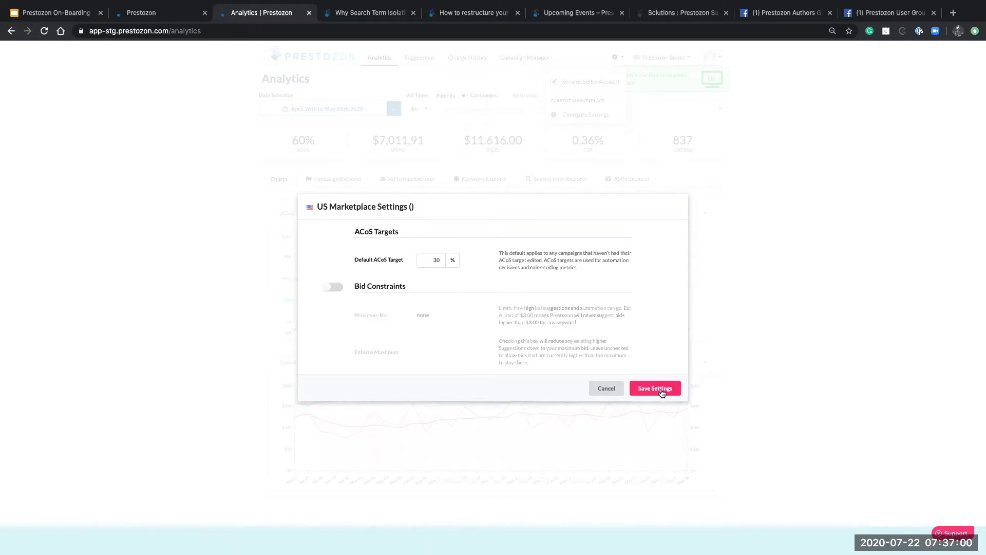
pyautogui.click(661, 392)
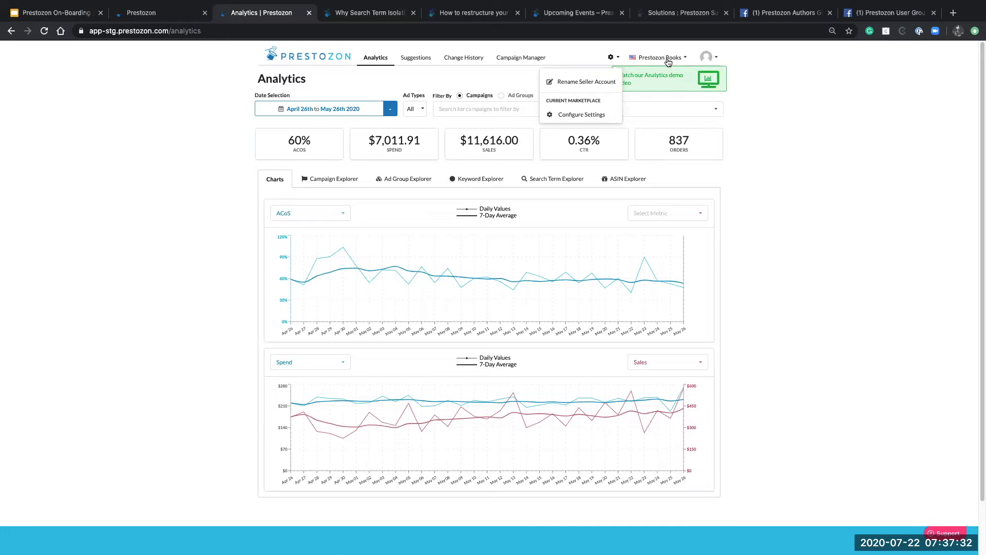
pyautogui.click(565, 82)
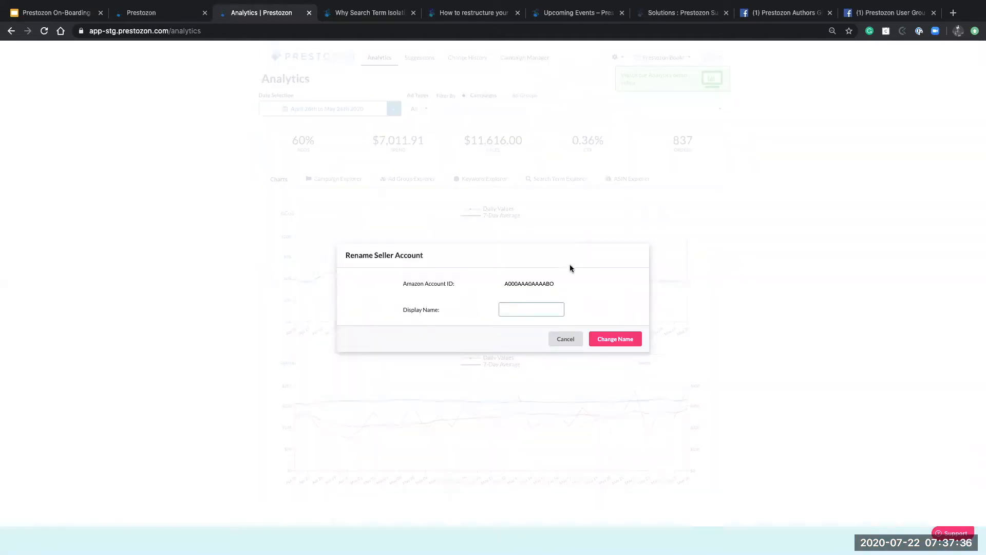
pyautogui.write('b')
pyautogui.press('BackSpace')
pyautogui.click(534, 308)
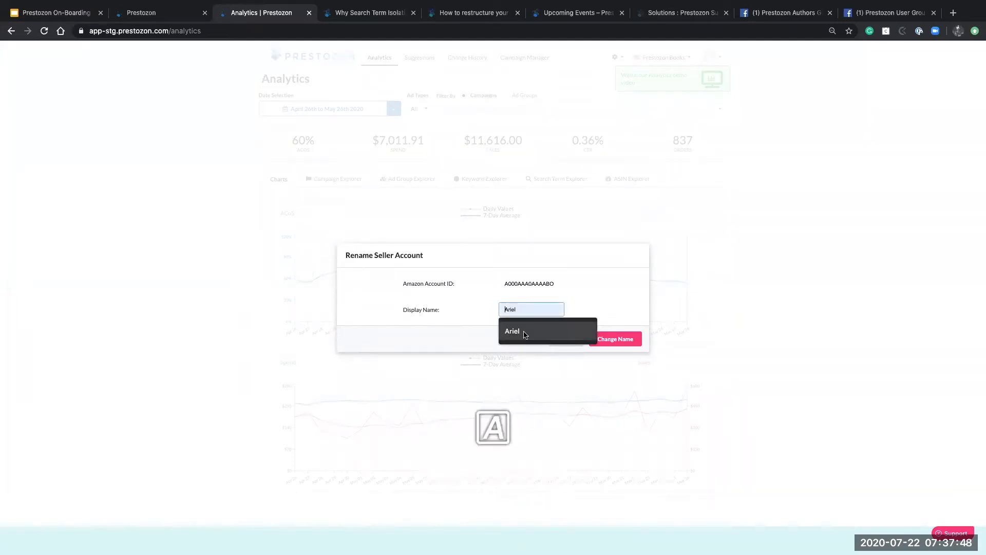
pyautogui.click(525, 333)
pyautogui.write('BOOKS-')
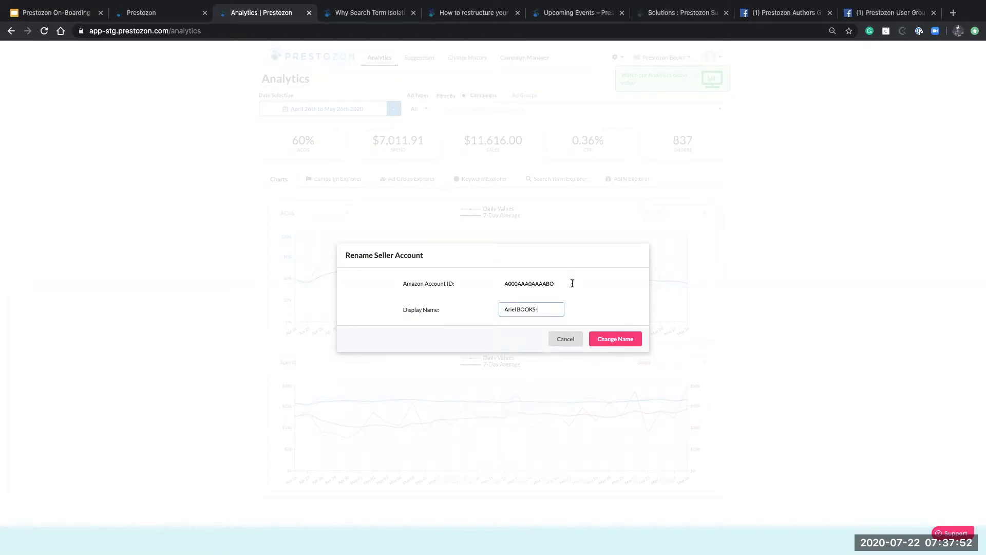
pyautogui.moveTo(563, 282); pyautogui.dragTo(502, 283)
pyautogui.hotkey('ctrl', 'c')
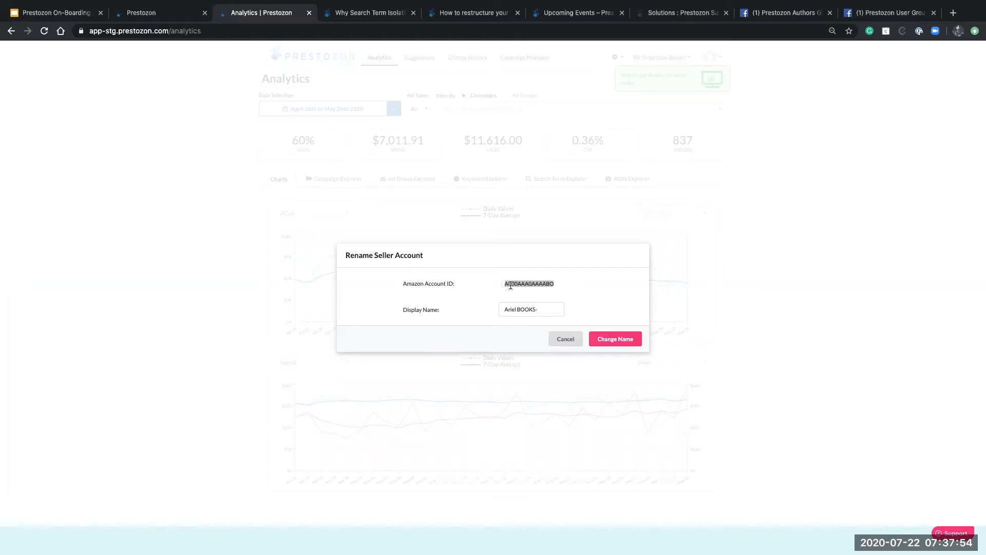
pyautogui.click(556, 308)
pyautogui.hotkey('ctrl', 'v')
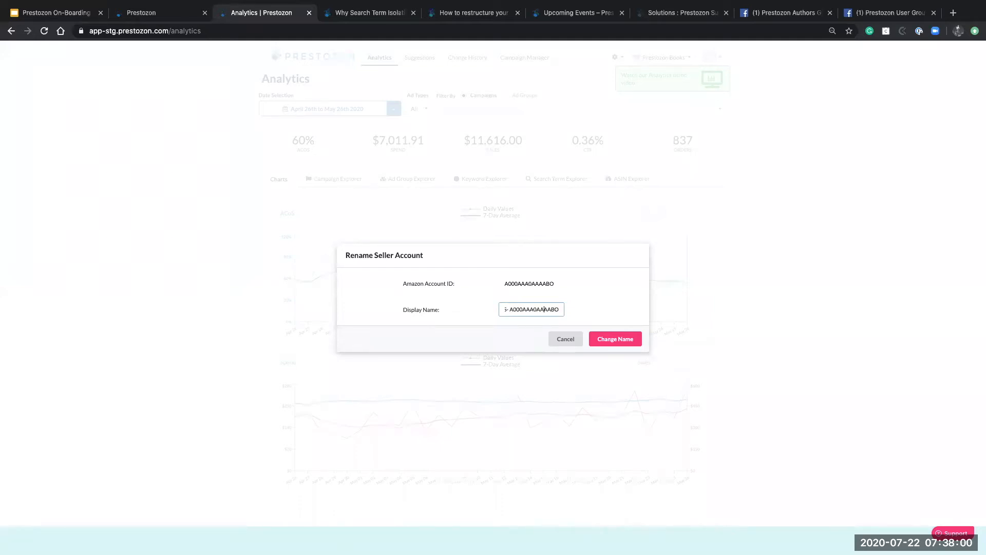
pyautogui.press('Left')
pyautogui.press('Left')
pyautogui.press('Left')
pyautogui.press('Left')
pyautogui.press('Left')
pyautogui.press('Left')
pyautogui.click(571, 342)
pyautogui.click(570, 340)
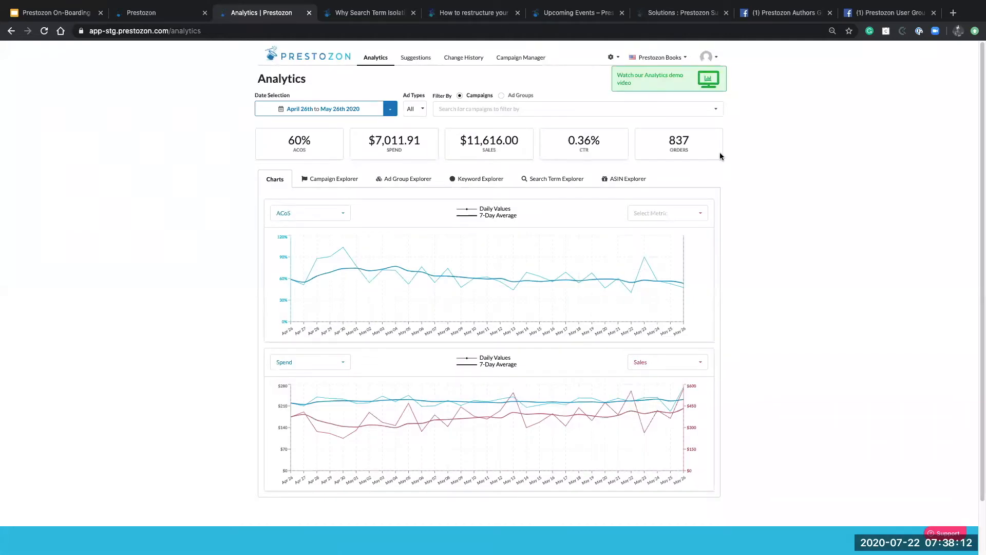
pyautogui.click(675, 65)
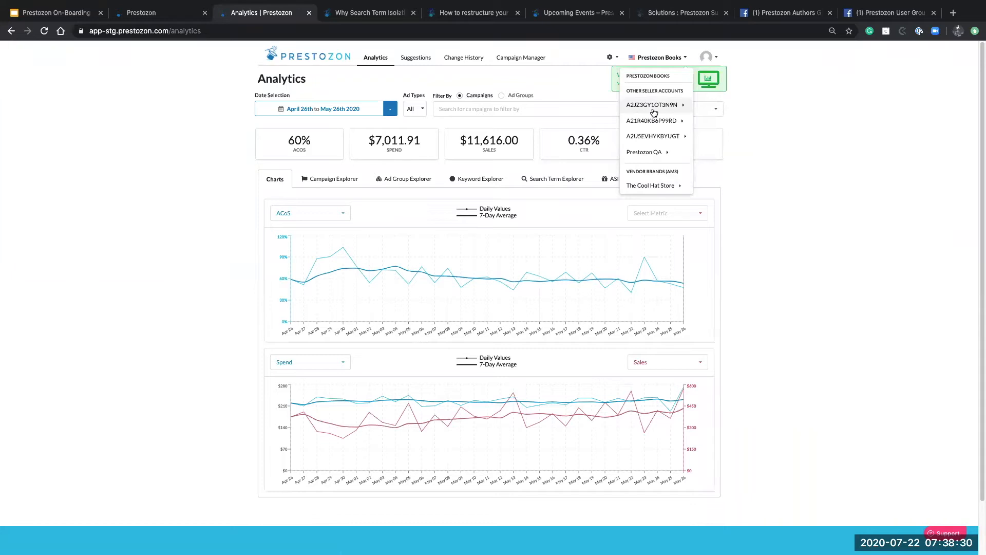
pyautogui.click(766, 113)
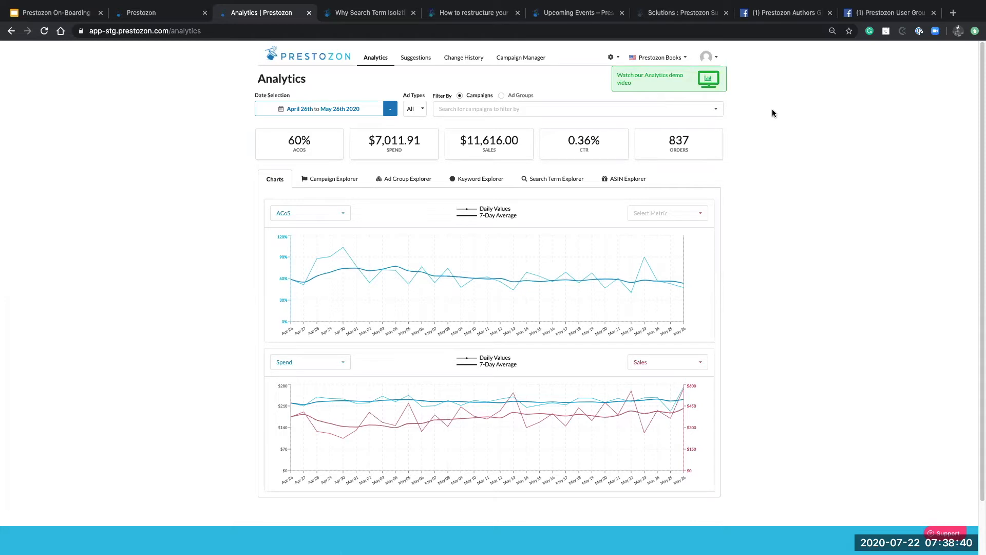
# Read through 'Why Search Term Isolation Is Critical for Ad Optimization', then return to the Analytics tab
pyautogui.click(369, 14)
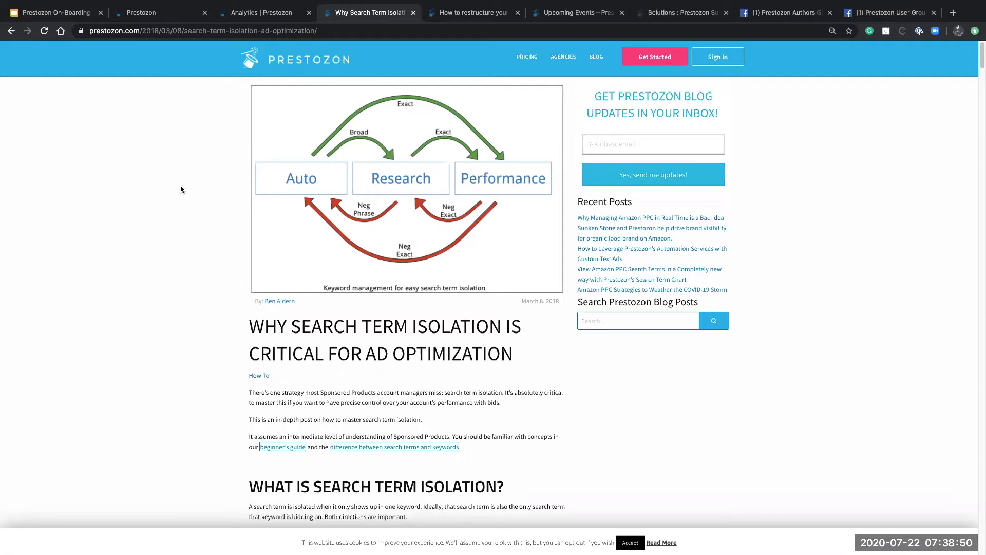
pyautogui.scroll(-1, 181, 185)
pyautogui.scroll(-2, 181, 189)
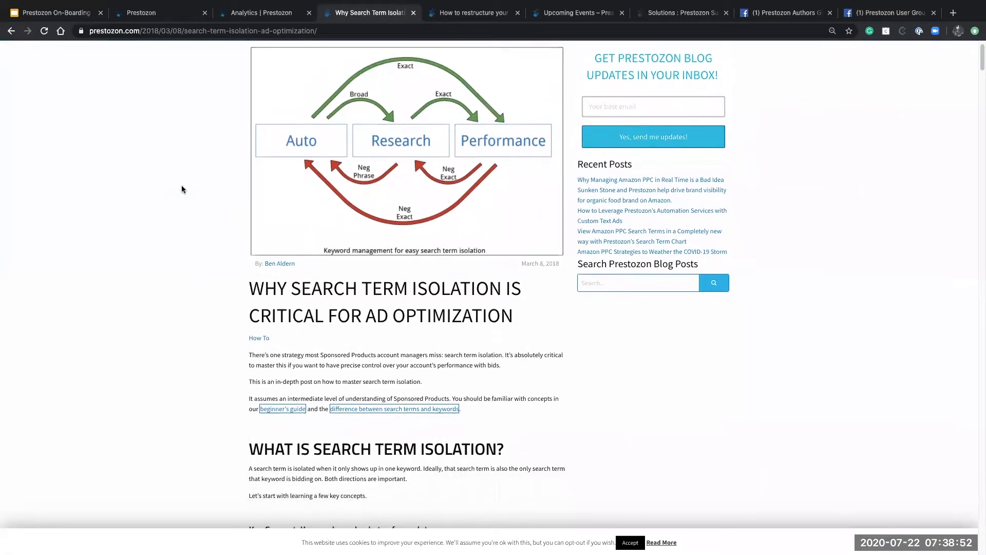
pyautogui.scroll(-2, 182, 189)
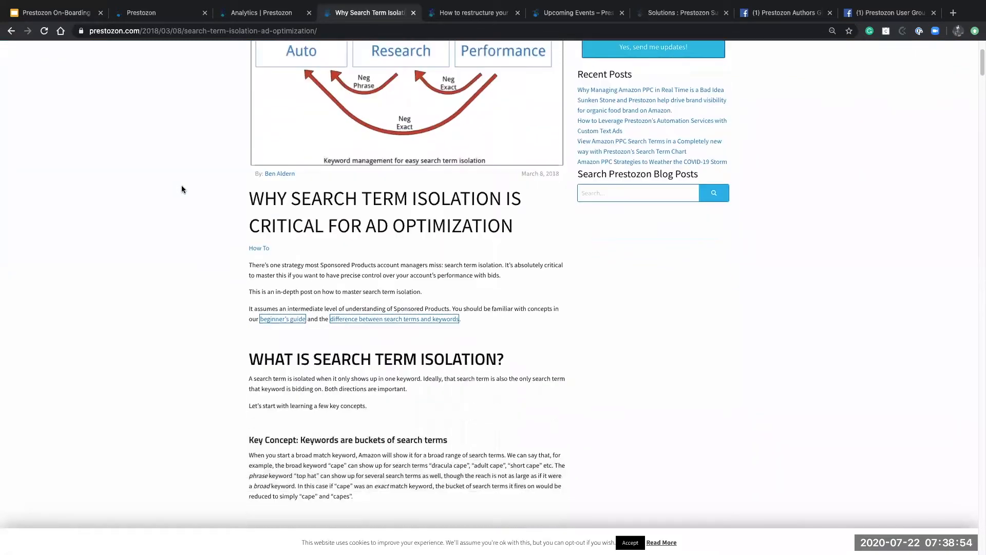
pyautogui.scroll(-4, 637, 307)
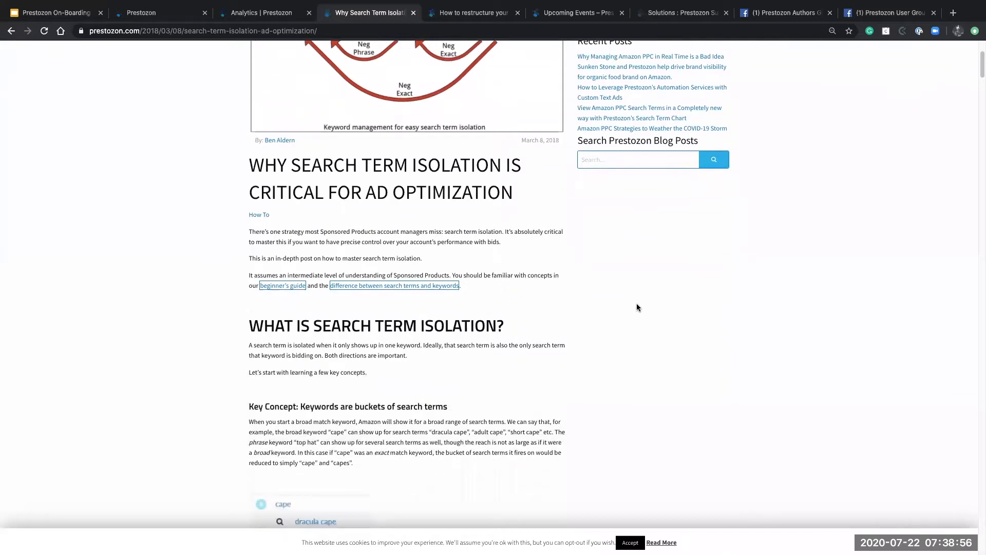
pyautogui.scroll(-2, 636, 308)
pyautogui.scroll(-1, 637, 307)
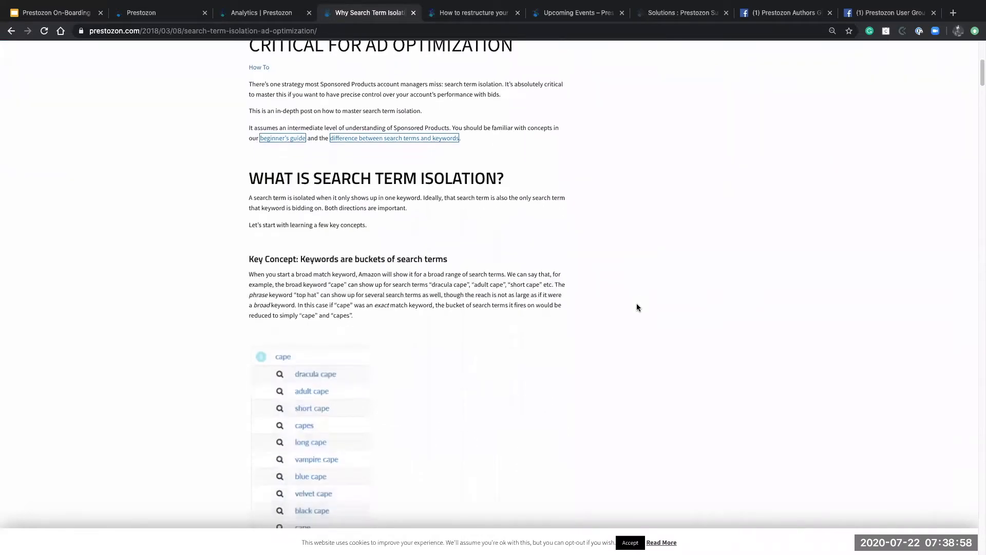
pyautogui.scroll(-2, 637, 307)
pyautogui.scroll(-2, 636, 307)
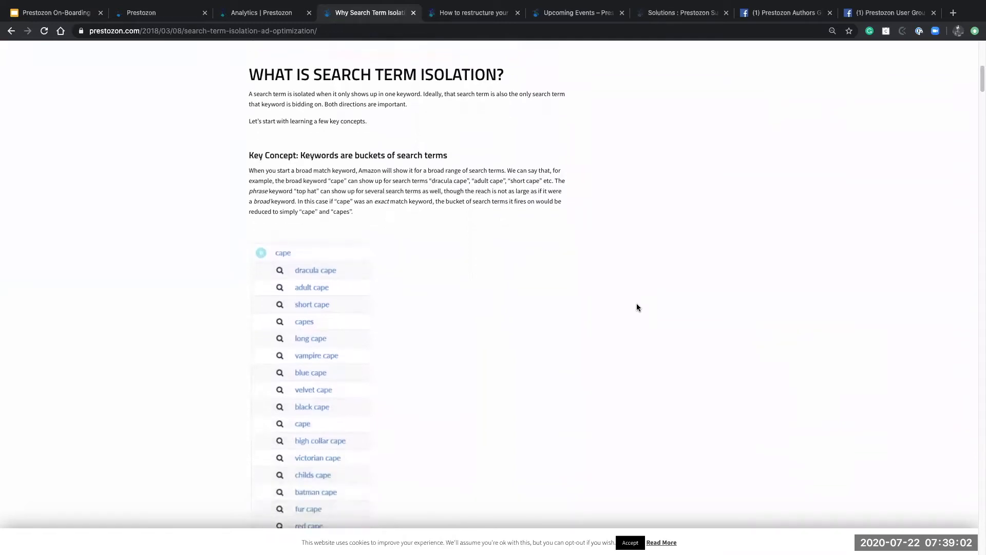
pyautogui.scroll(-1, 636, 307)
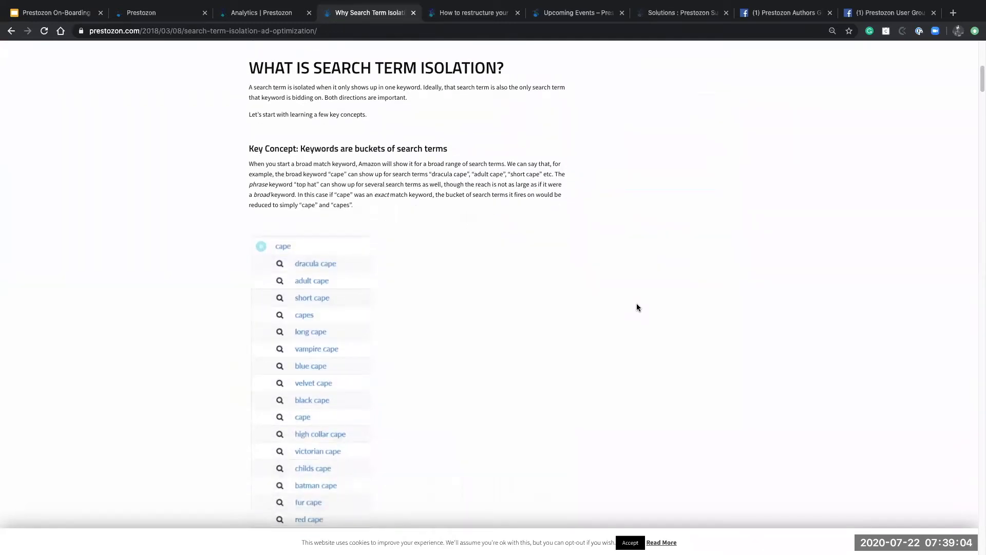
pyautogui.scroll(-1, 611, 314)
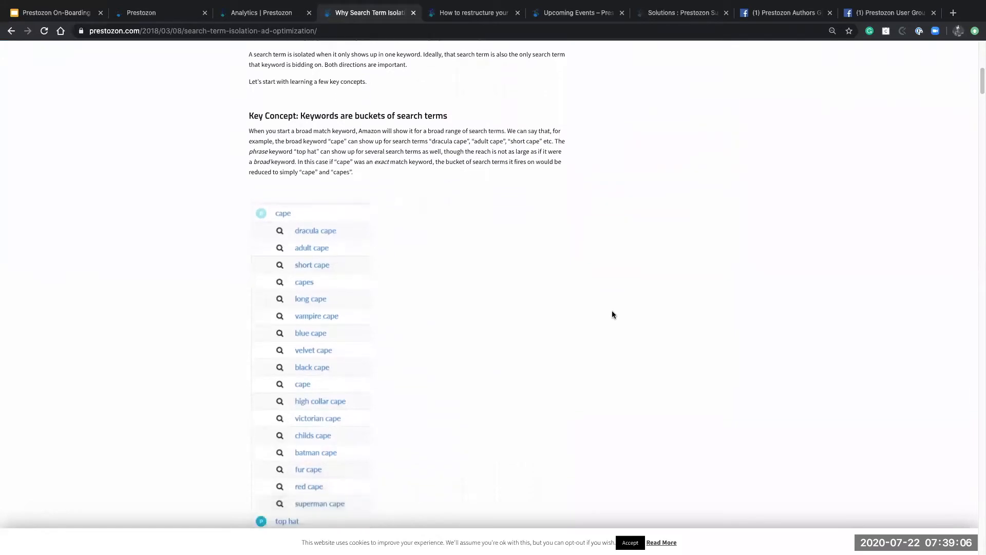
pyautogui.scroll(-8, 612, 314)
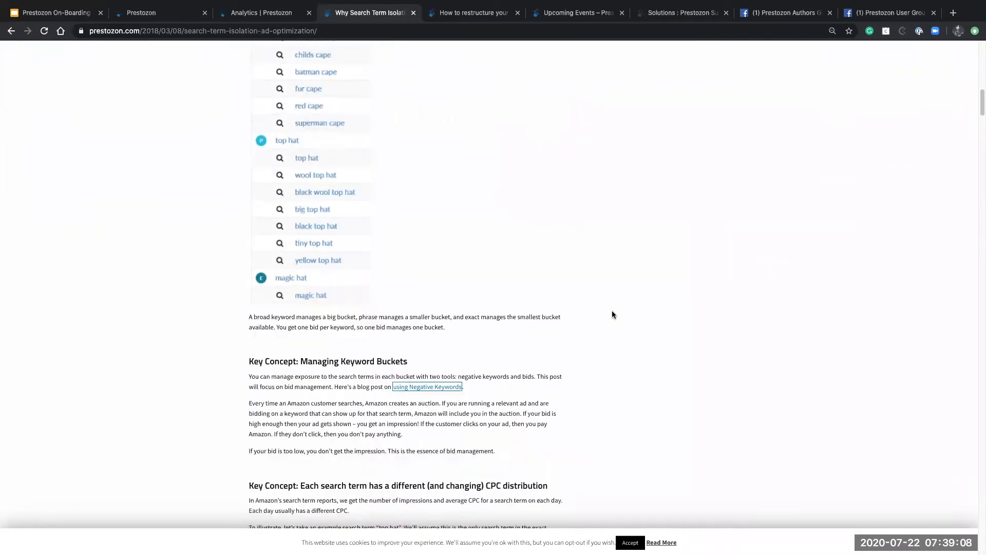
pyautogui.scroll(-3, 612, 314)
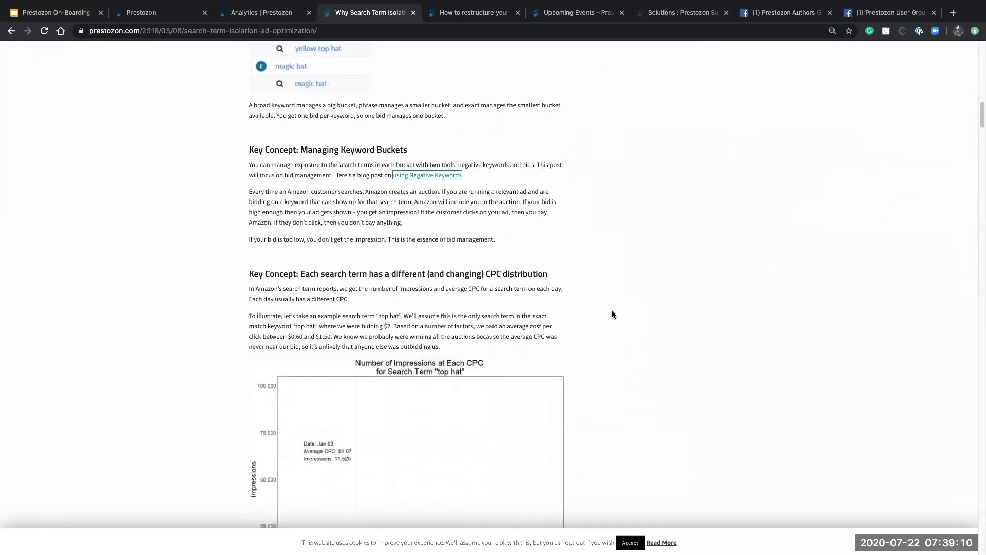
pyautogui.scroll(-1, 612, 315)
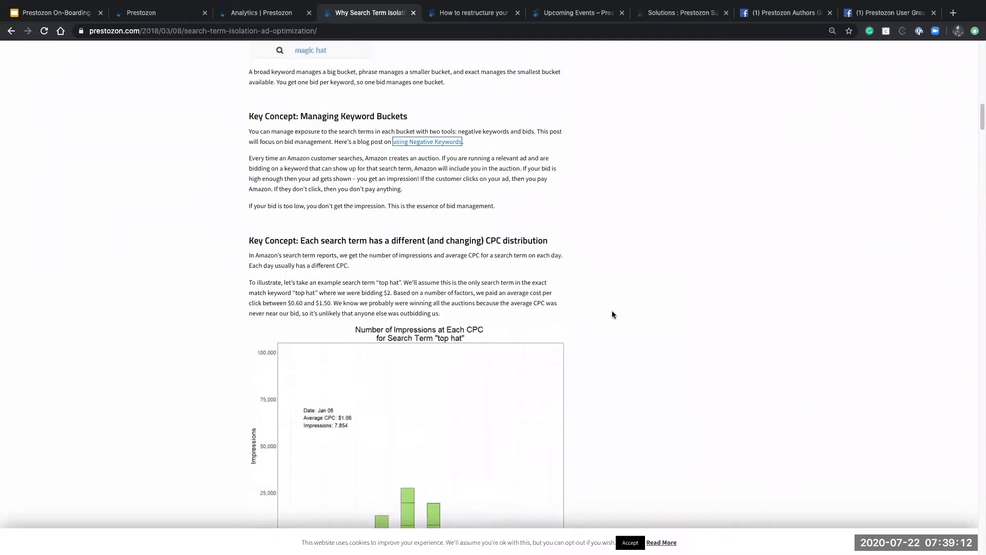
pyautogui.scroll(-5, 612, 314)
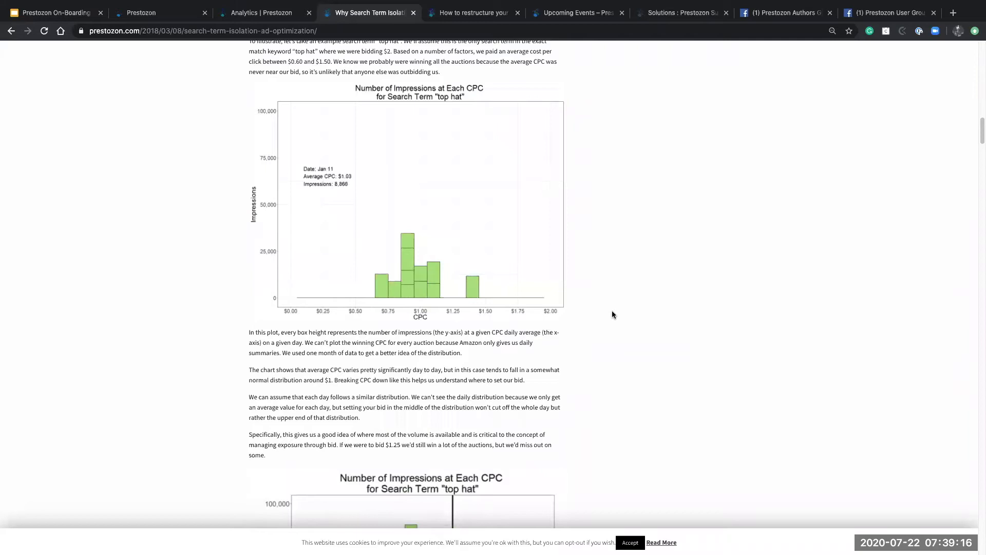
pyautogui.scroll(-20, 612, 312)
pyautogui.scroll(-8, 612, 314)
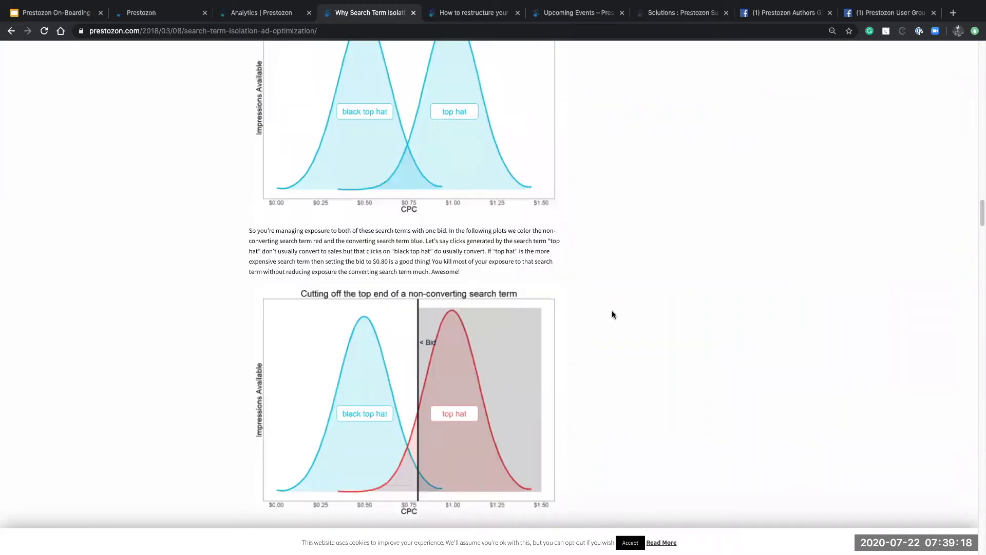
pyautogui.scroll(20, 612, 314)
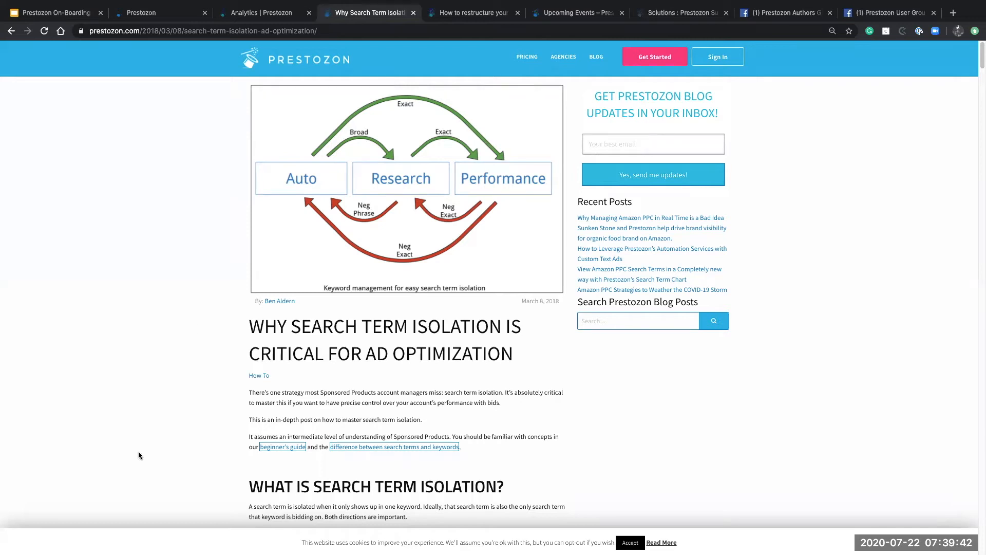
pyautogui.click(268, 16)
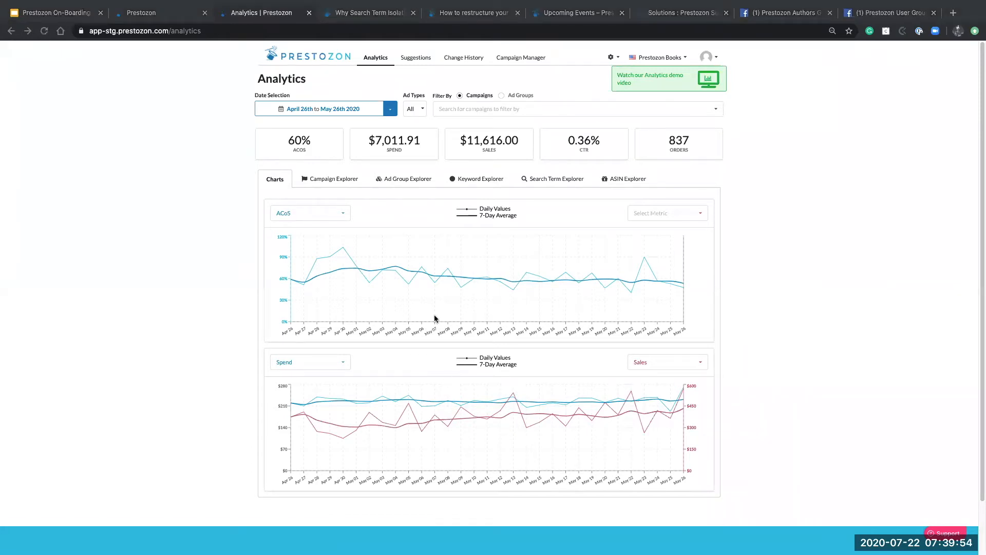
# After trying Latest 30 Days and March 28–April 30, set the date range to Last Month (April 1–30, 2020)
pyautogui.click(391, 114)
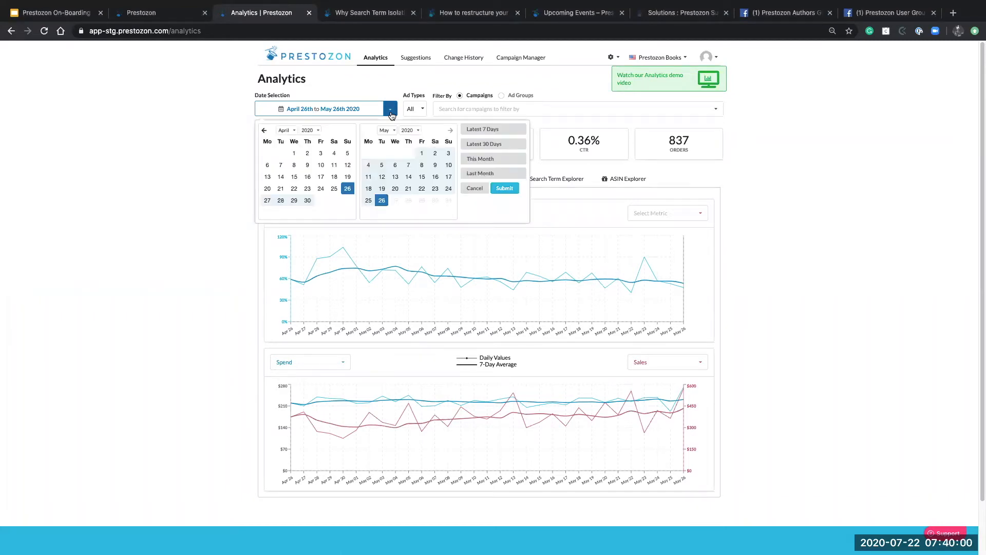
pyautogui.click(391, 114)
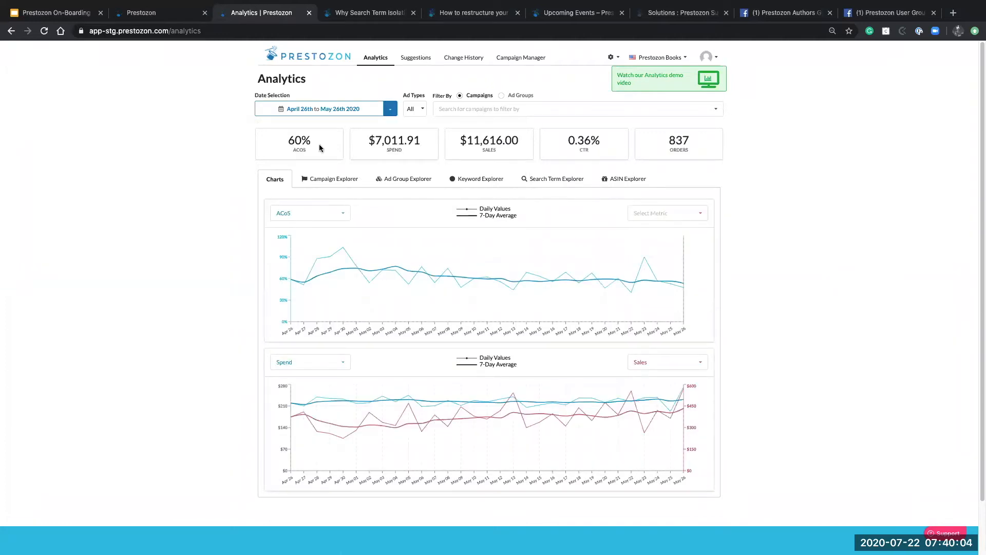
pyautogui.click(391, 110)
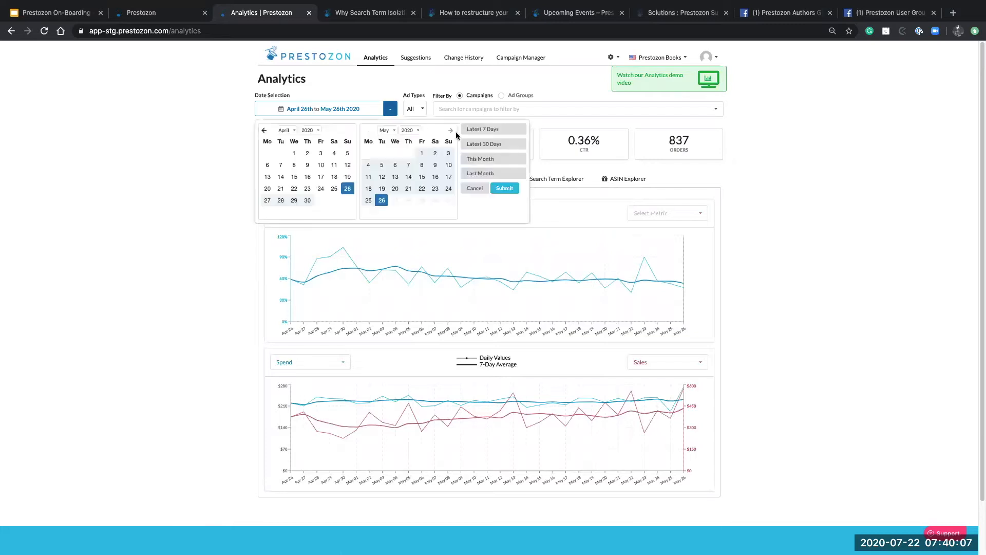
pyautogui.click(488, 146)
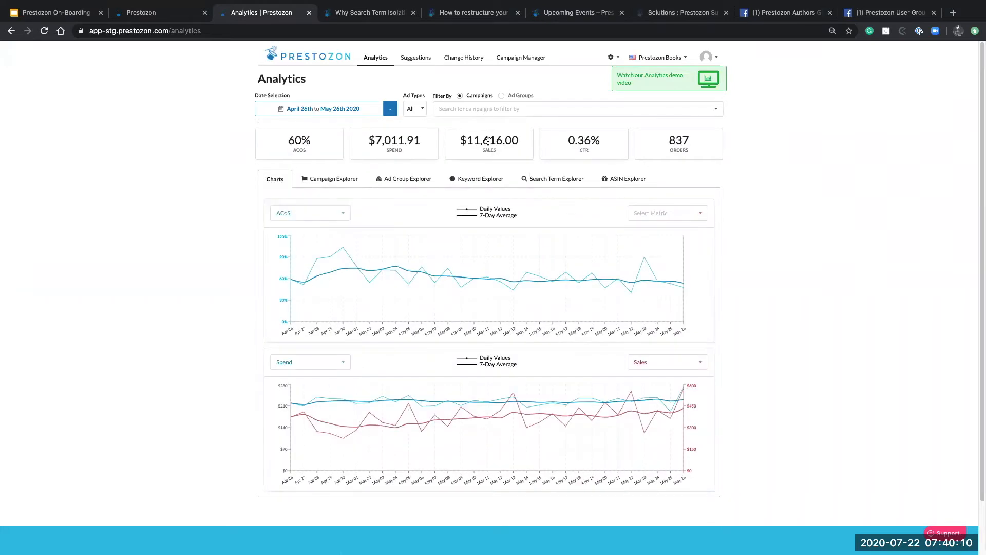
pyautogui.click(390, 110)
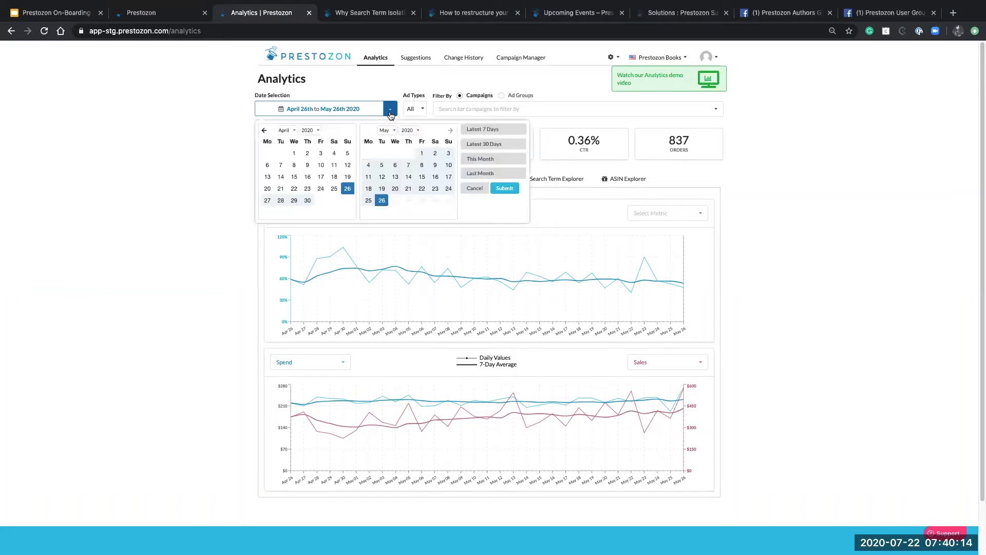
pyautogui.click(265, 131)
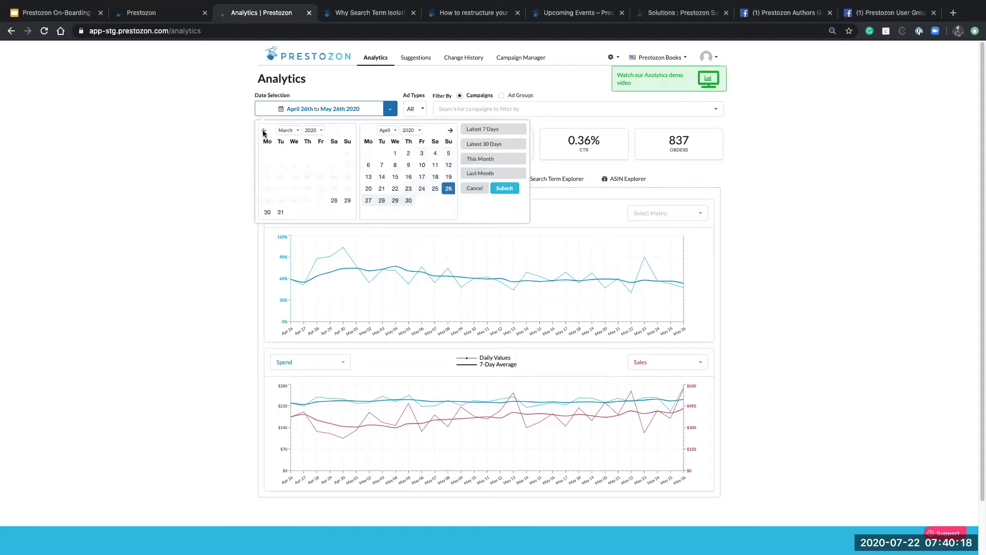
pyautogui.click(334, 201)
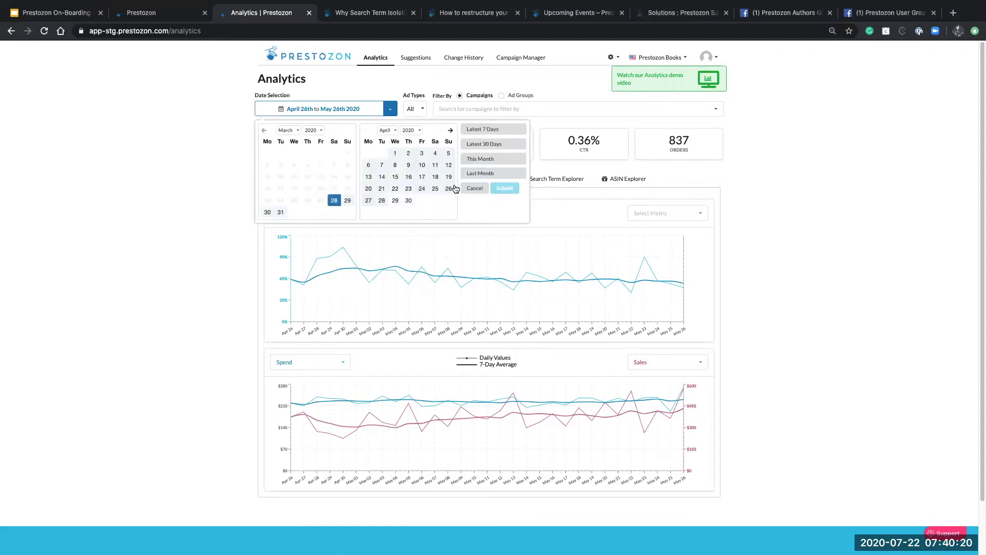
pyautogui.click(410, 202)
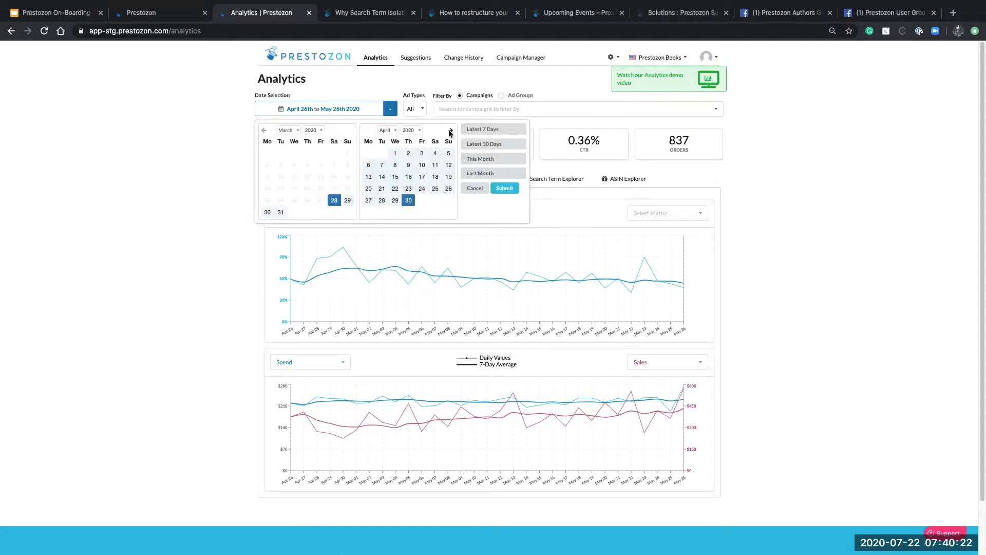
pyautogui.click(504, 189)
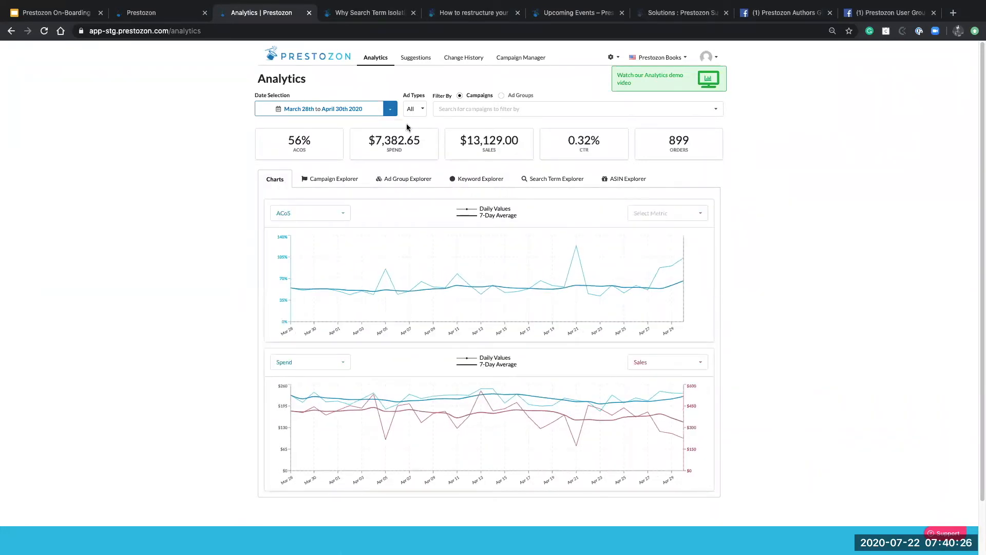
pyautogui.click(391, 108)
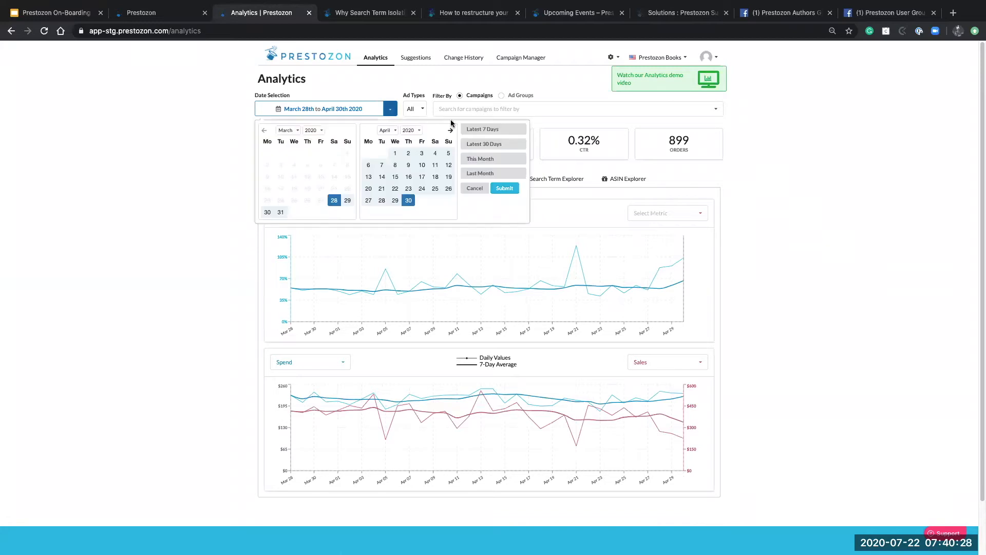
pyautogui.click(494, 173)
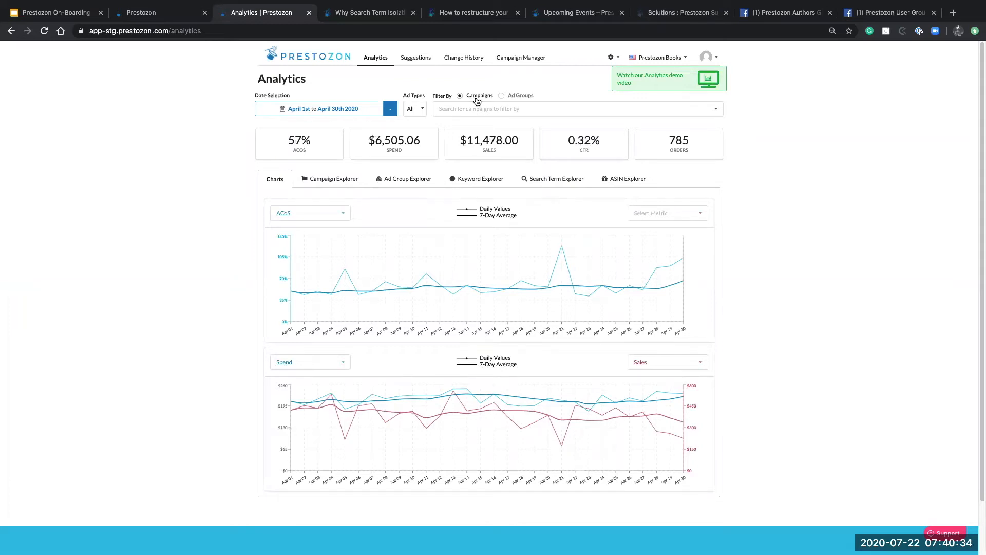
# Filter ad types to Sponsored Products, then apply and remove a Magic Wand campaign filter
pyautogui.click(417, 111)
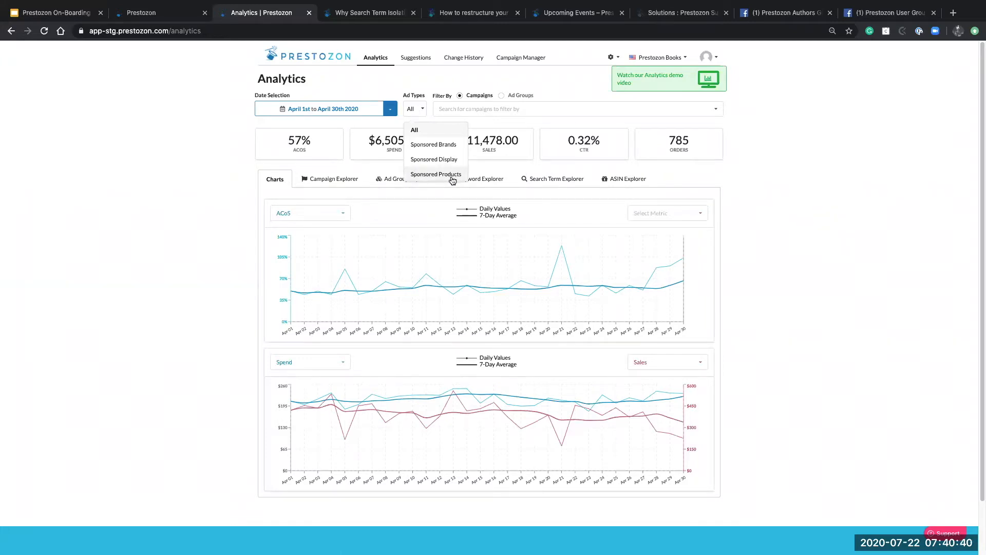
pyautogui.click(452, 176)
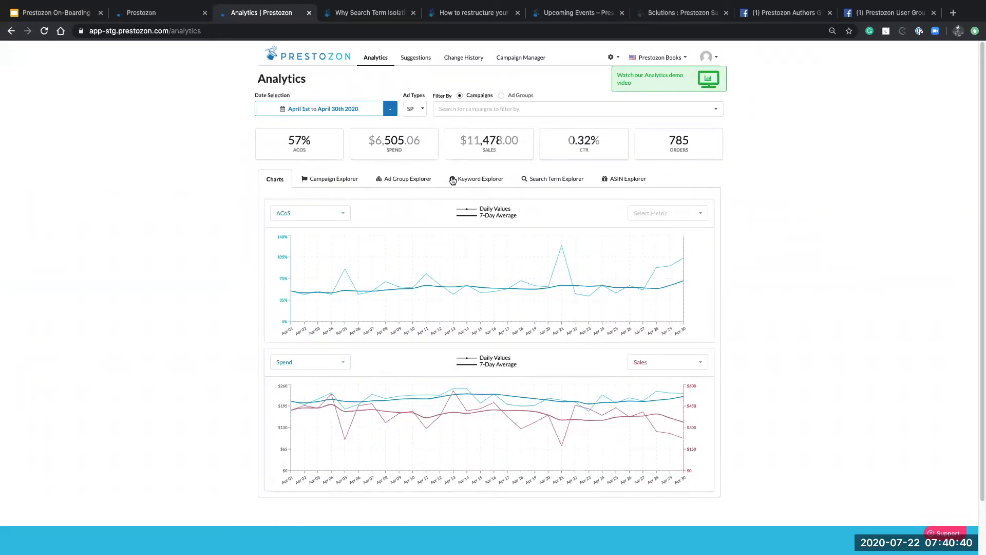
pyautogui.click(461, 110)
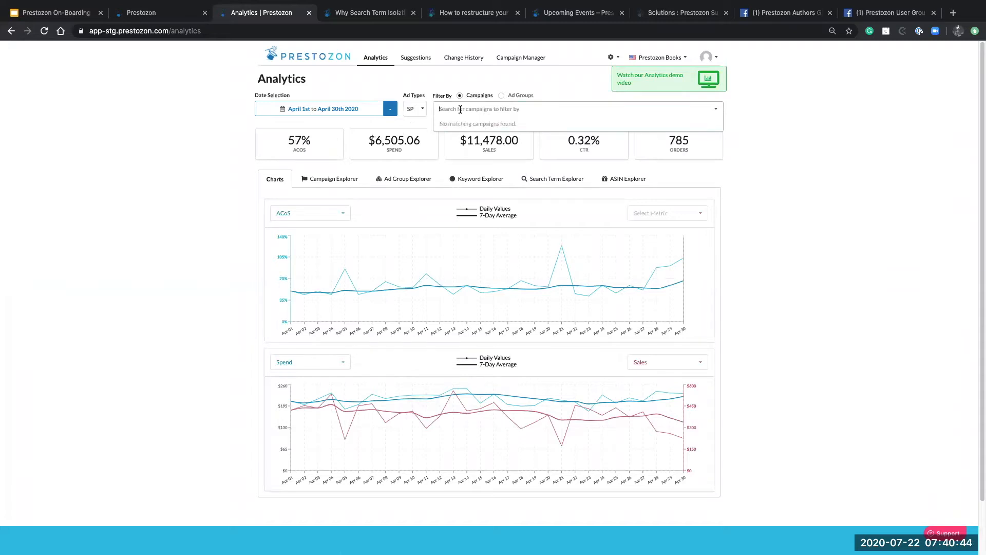
pyautogui.write('WAND')
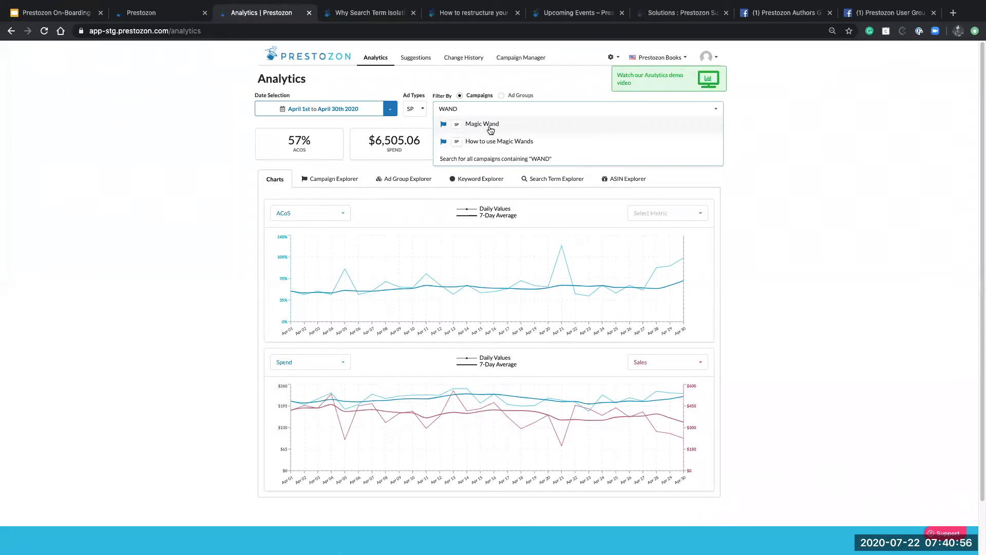
pyautogui.press('Return')
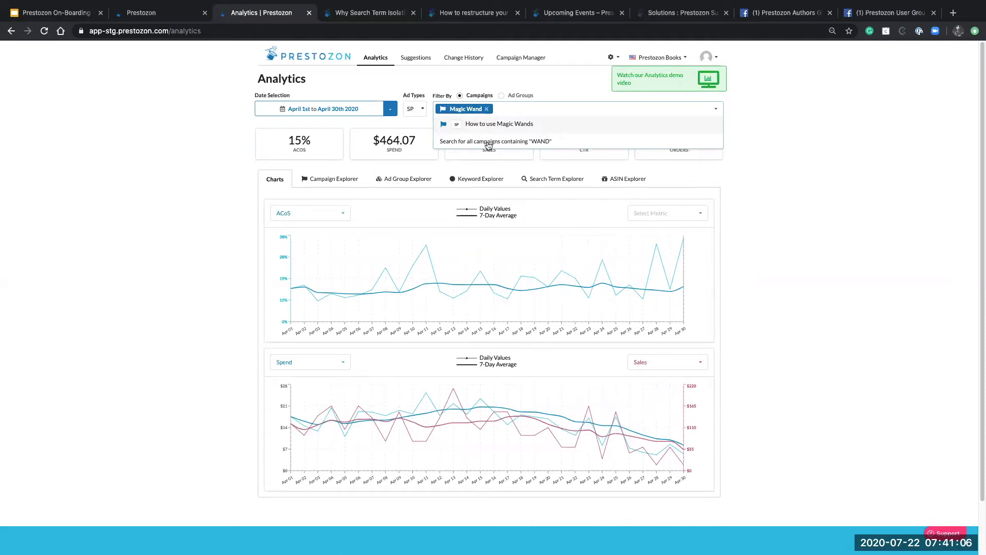
pyautogui.click(486, 109)
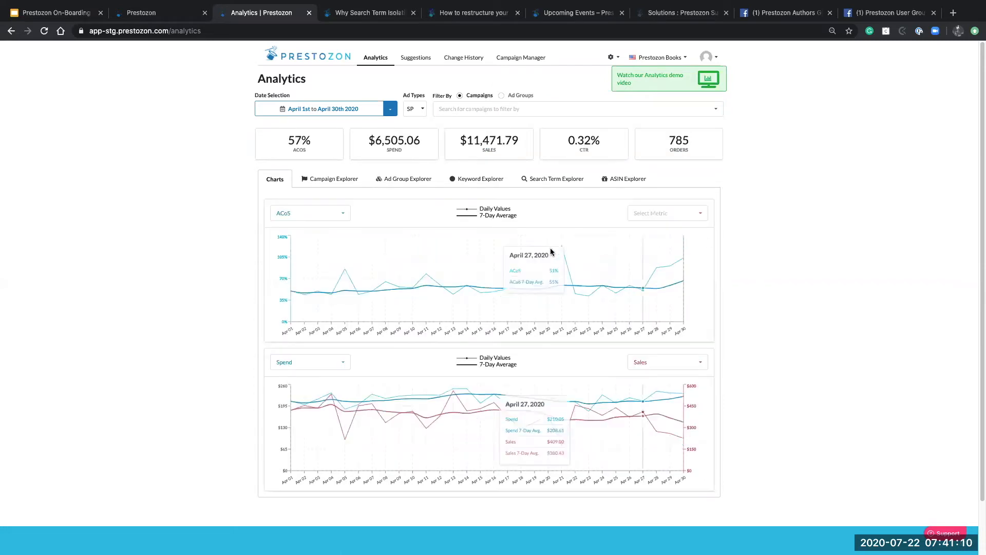
# Set the upper chart to plot Impressions against Clicks
pyautogui.scroll(-3, 739, 257)
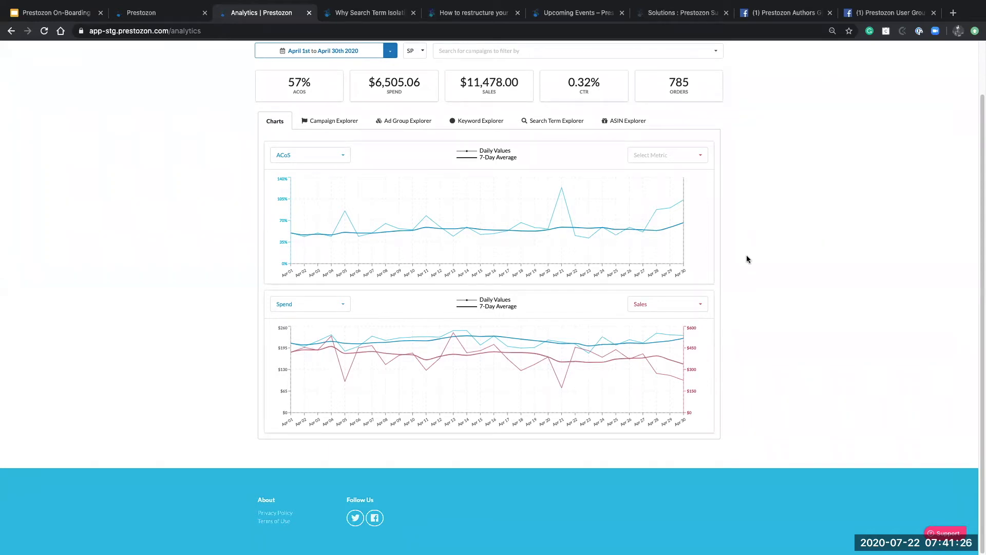
pyautogui.scroll(1, 746, 254)
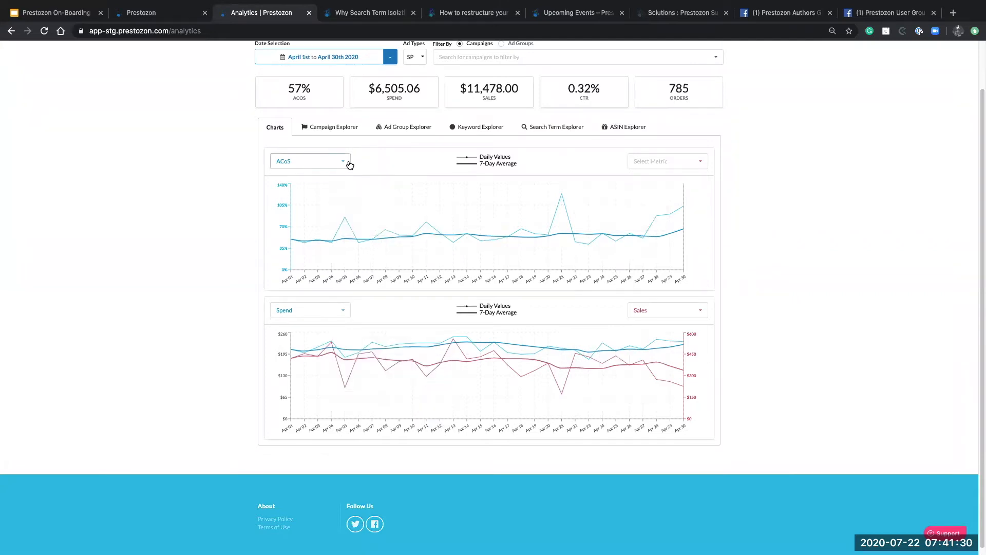
pyautogui.click(349, 165)
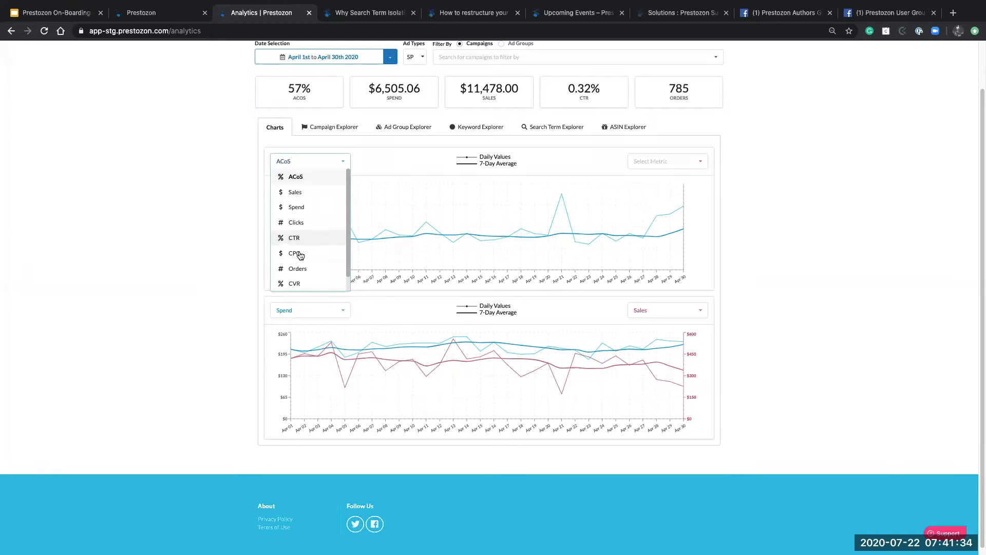
pyautogui.scroll(-1, 304, 257)
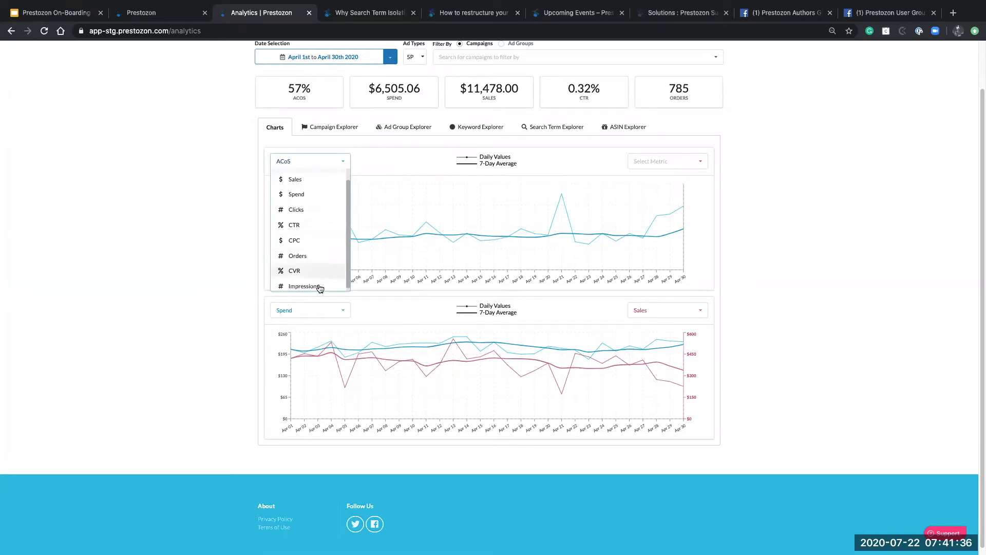
pyautogui.click(318, 287)
pyautogui.click(693, 167)
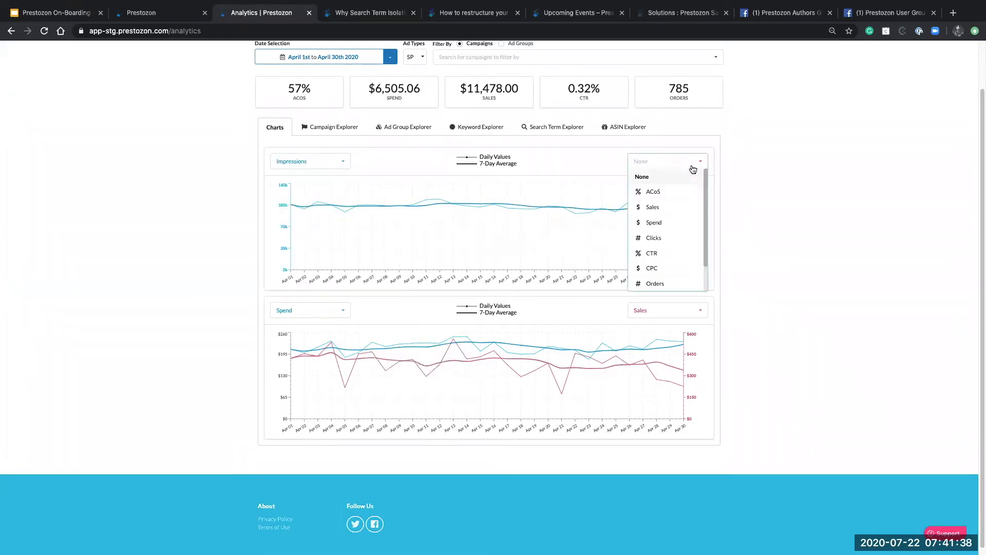
pyautogui.click(664, 242)
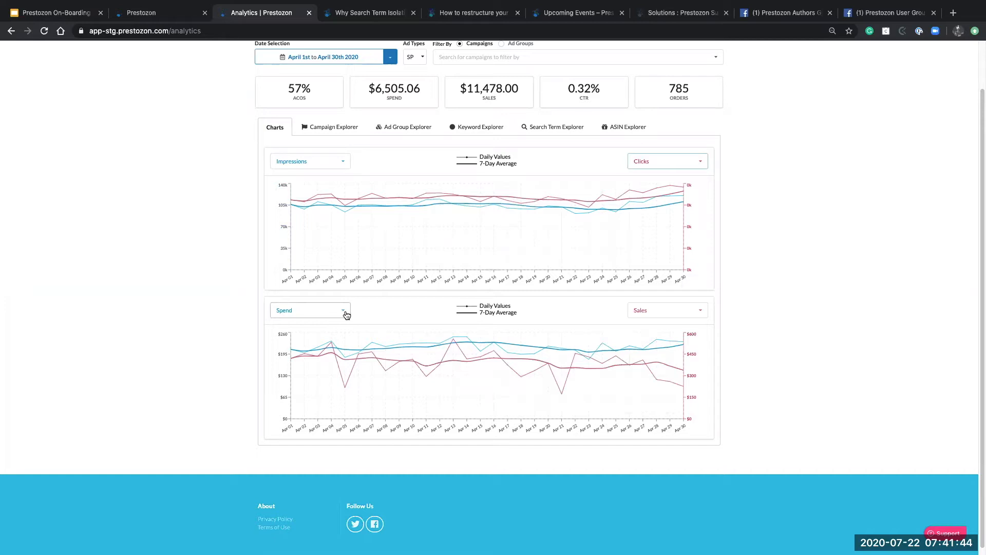
# Set the lower chart to plot Sales against CTR
pyautogui.click(644, 312)
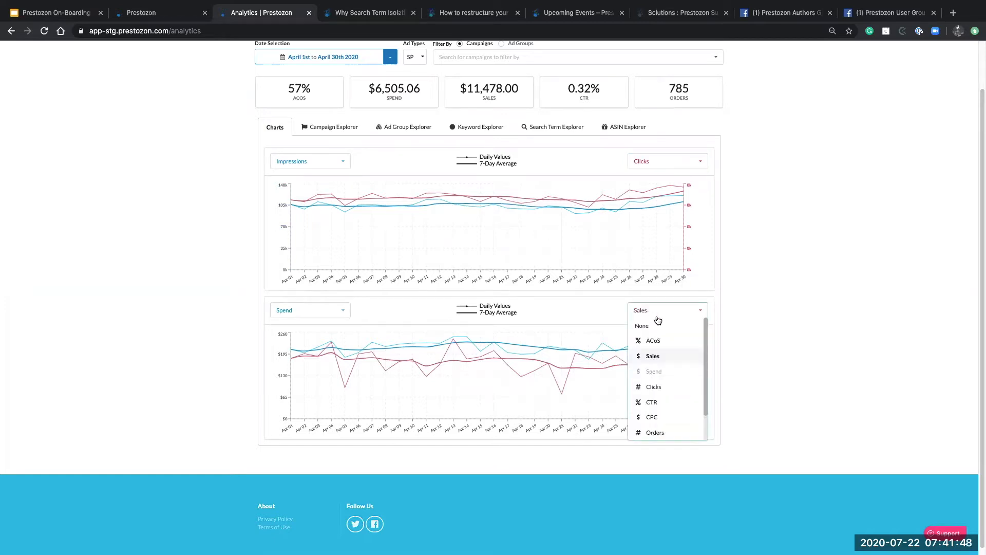
pyautogui.click(675, 403)
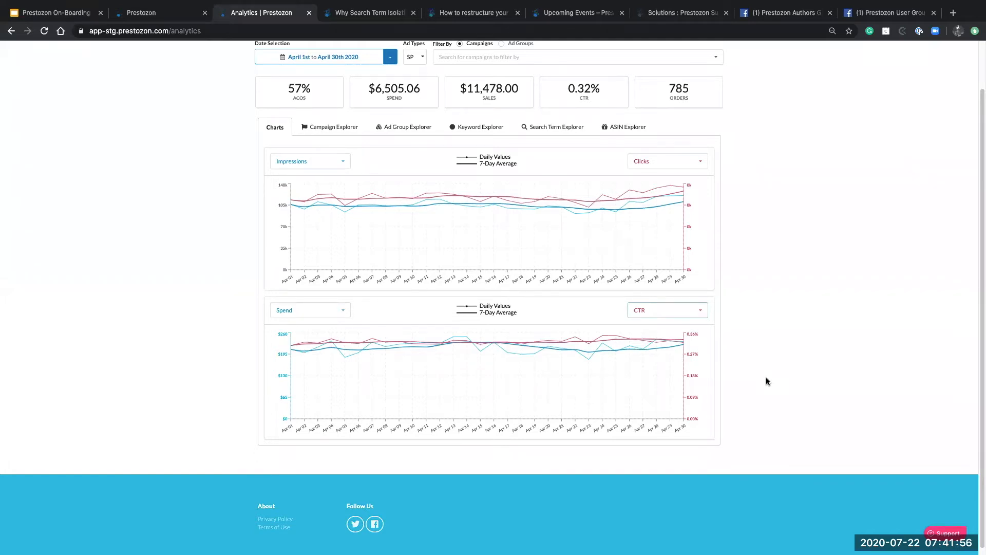
pyautogui.click(330, 314)
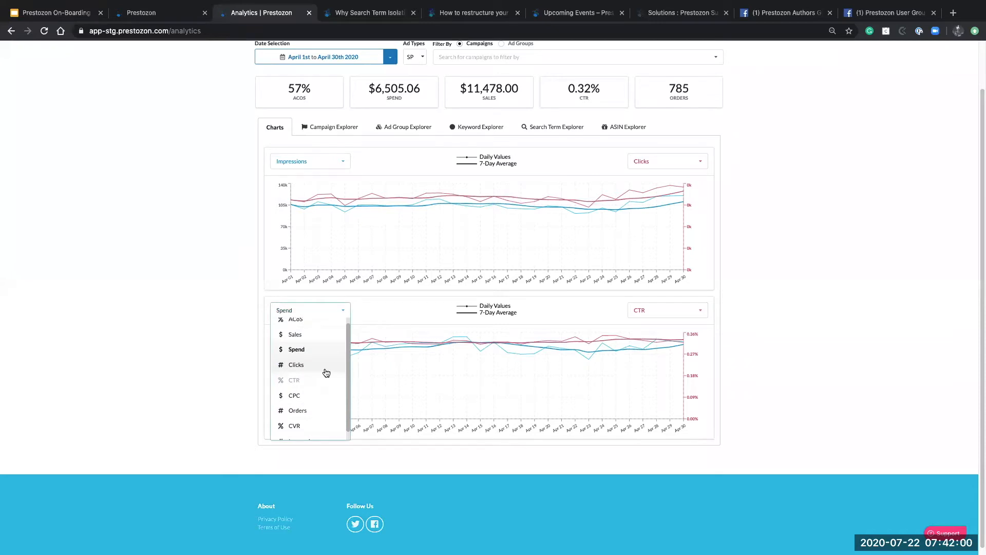
pyautogui.scroll(-1, 314, 395)
pyautogui.click(304, 432)
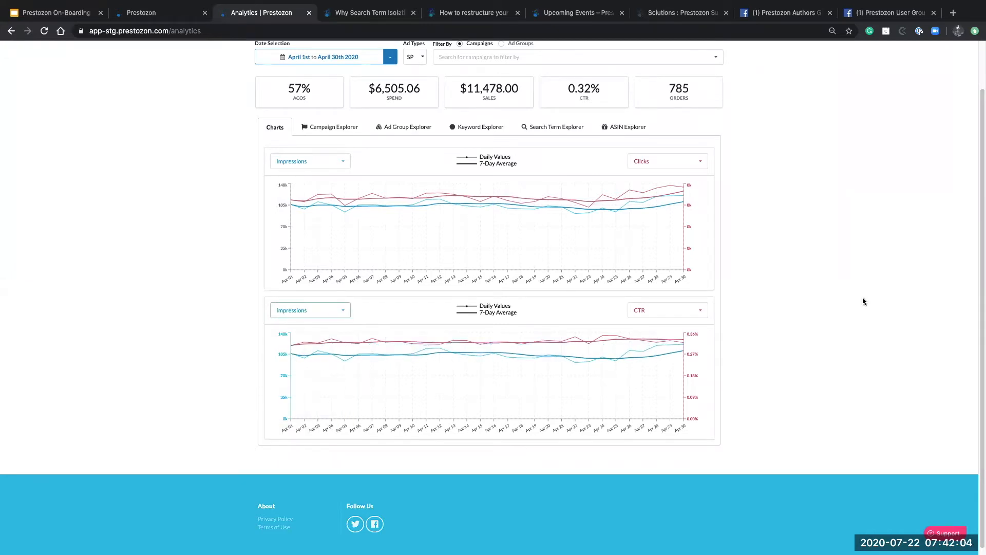
pyautogui.click(308, 315)
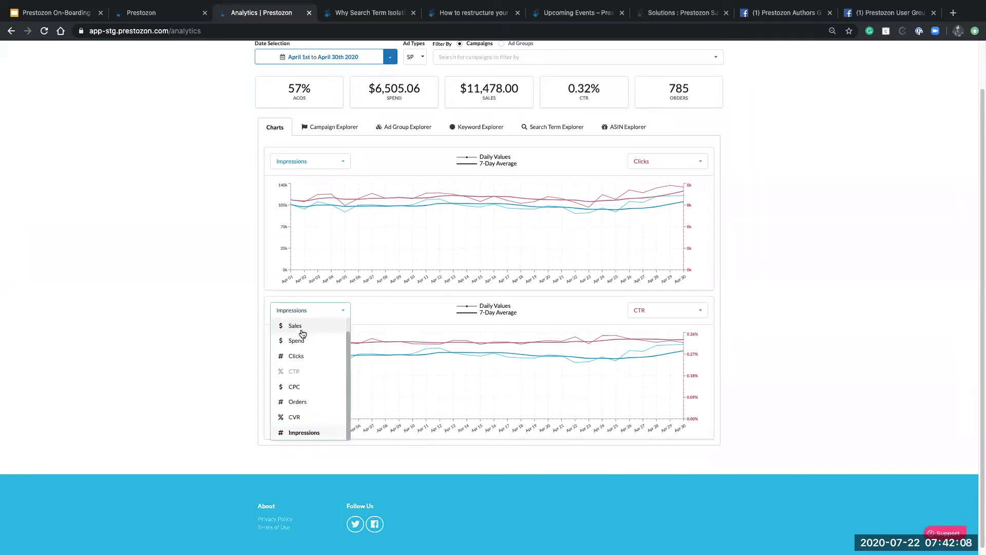
pyautogui.click(301, 326)
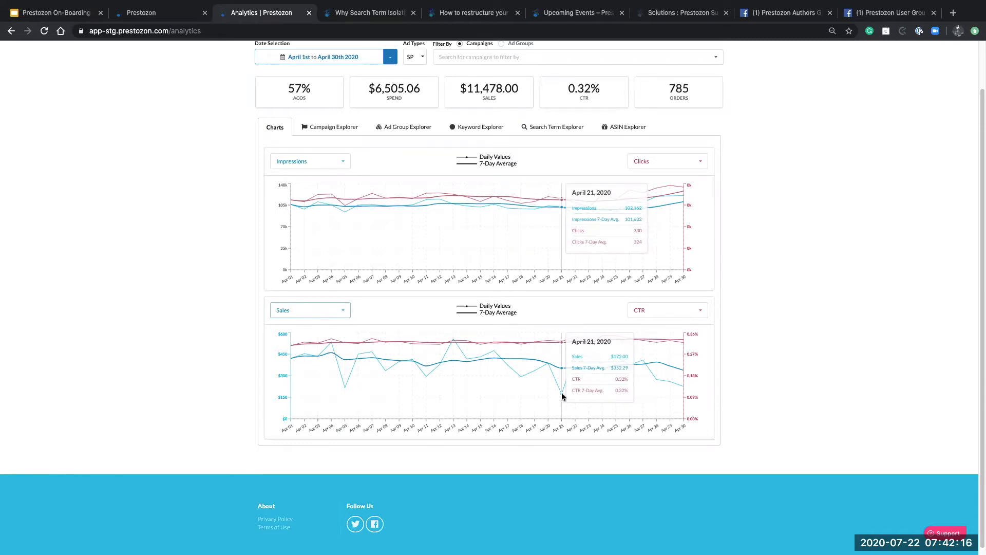
pyautogui.scroll(2, 562, 396)
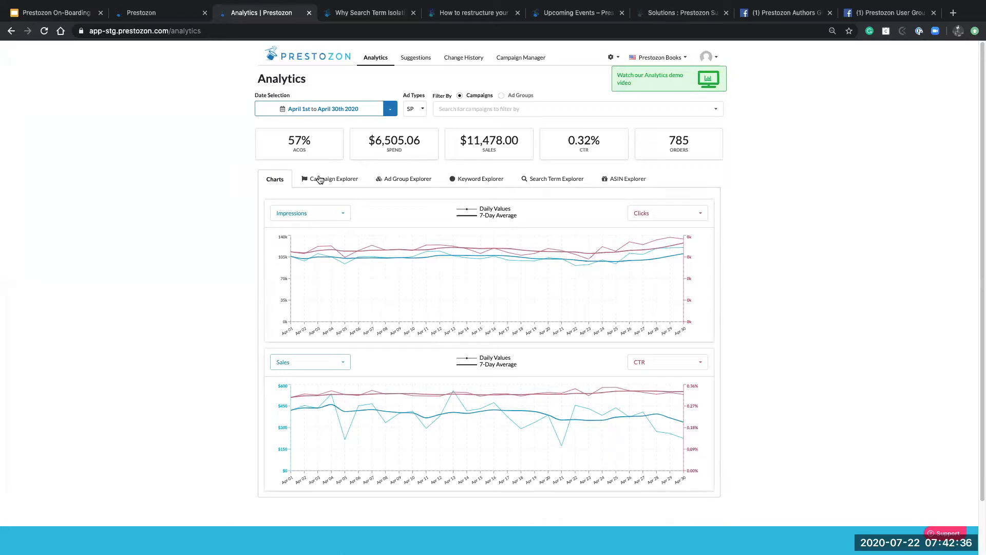
# Open the Campaign Explorer and turn on the Ad Groups breakdown for each campaign
pyautogui.click(321, 180)
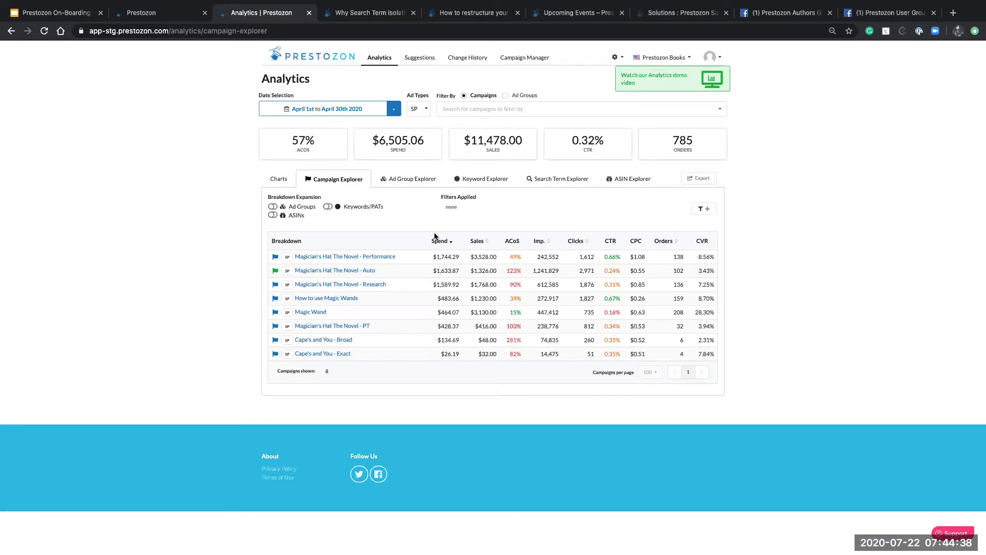
pyautogui.click(273, 206)
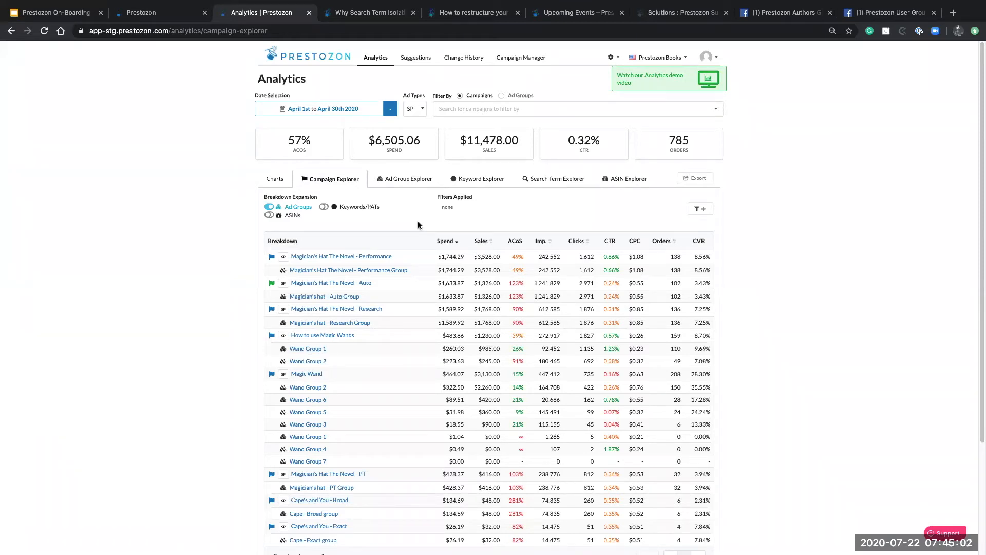
pyautogui.click(568, 183)
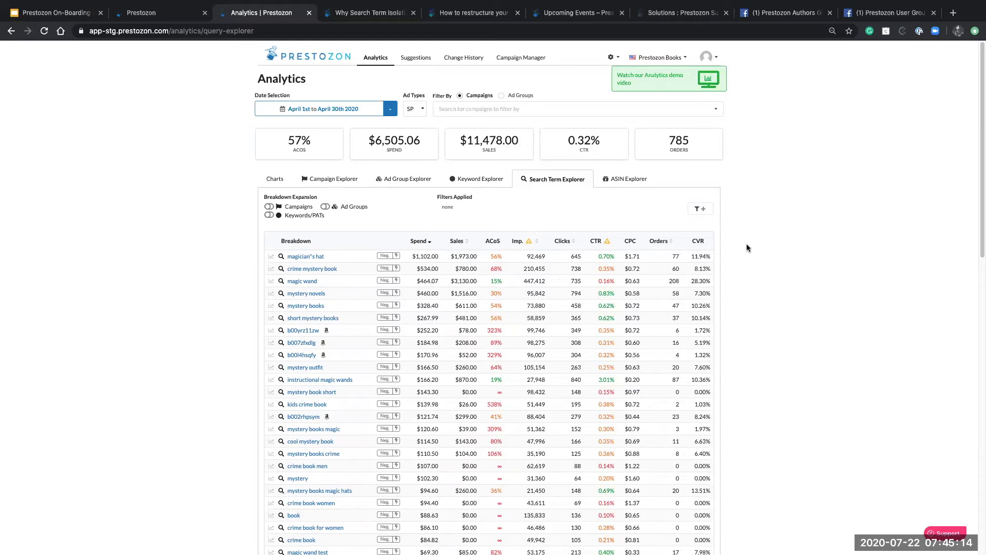
# Scroll through the April search terms ranked by spend, led by 'magic wand'
pyautogui.scroll(-5, 747, 243)
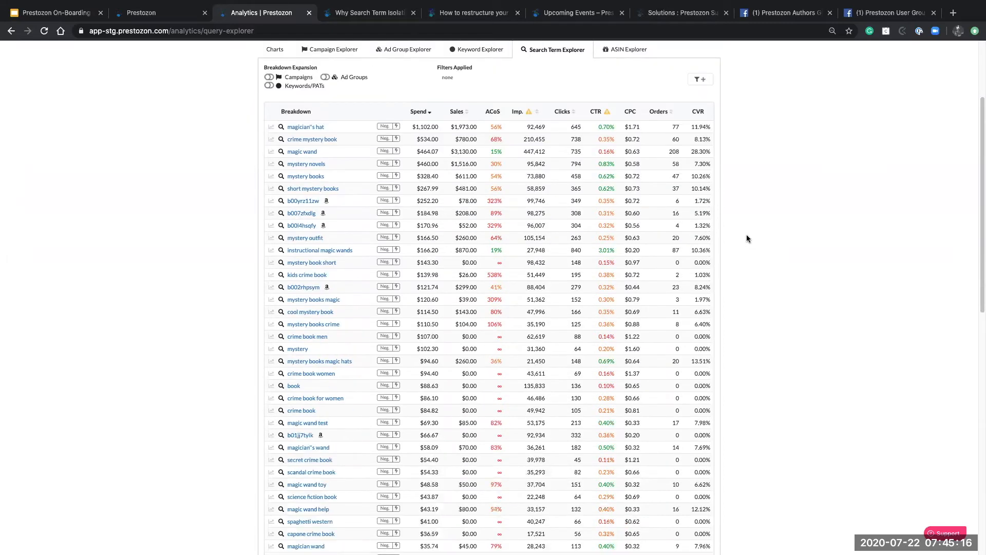
pyautogui.scroll(5, 763, 221)
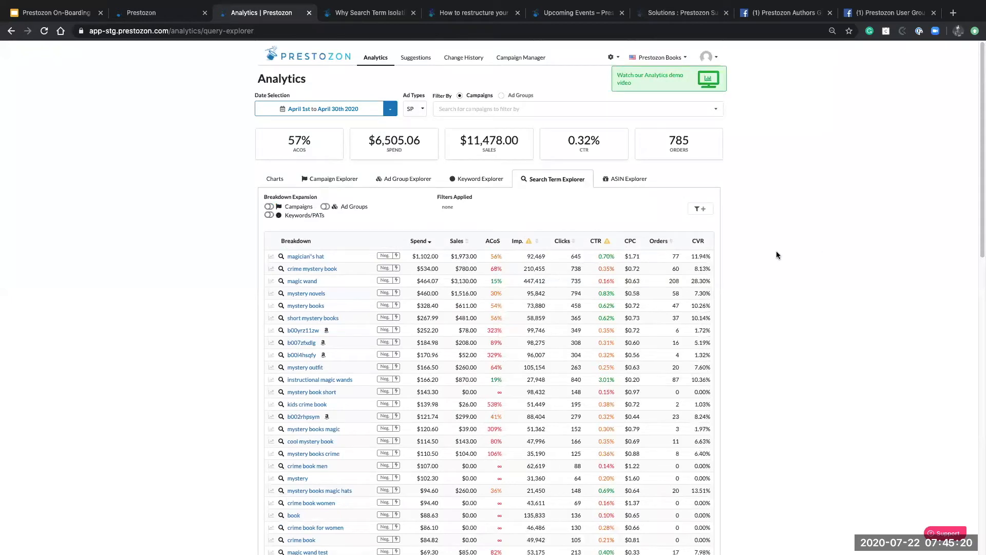
pyautogui.scroll(-2, 774, 250)
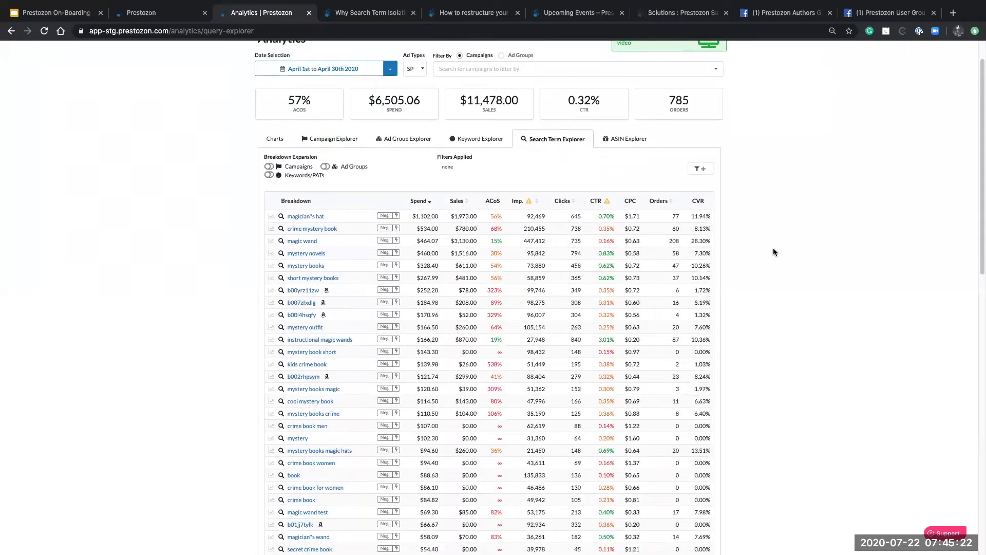
# Set the Ad Types filter to All and scroll through the updated search term list
pyautogui.click(416, 69)
pyautogui.click(422, 91)
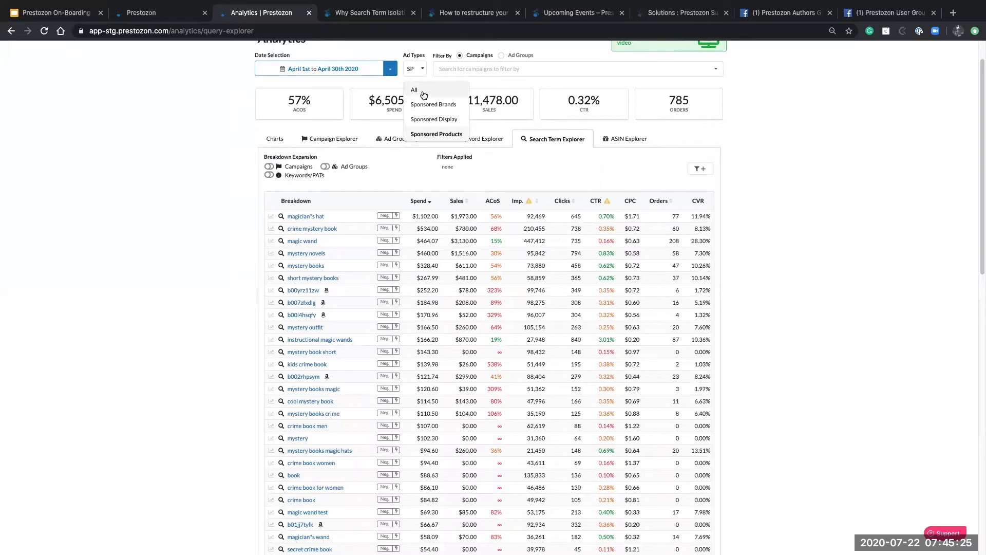
pyautogui.click(772, 157)
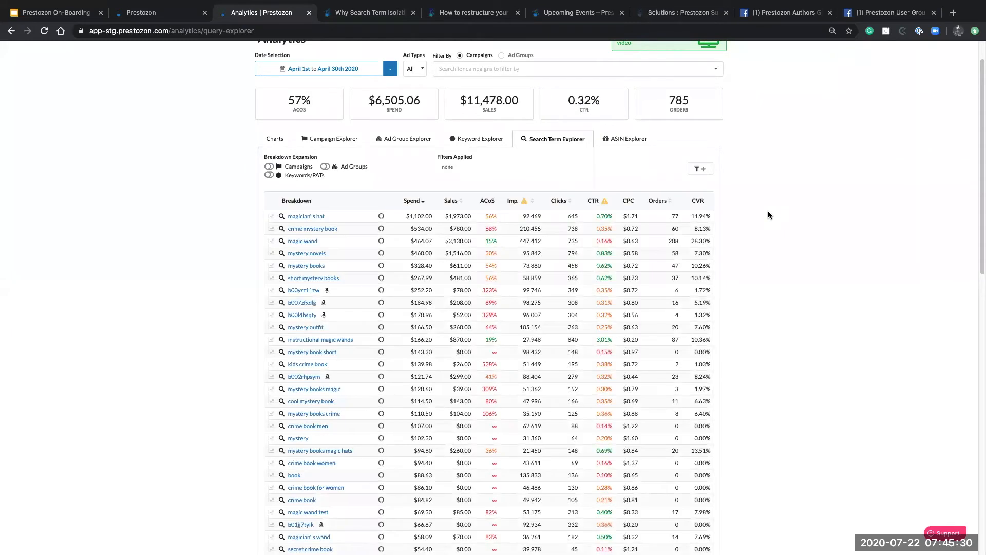
pyautogui.scroll(-1, 768, 215)
pyautogui.scroll(-1, 769, 211)
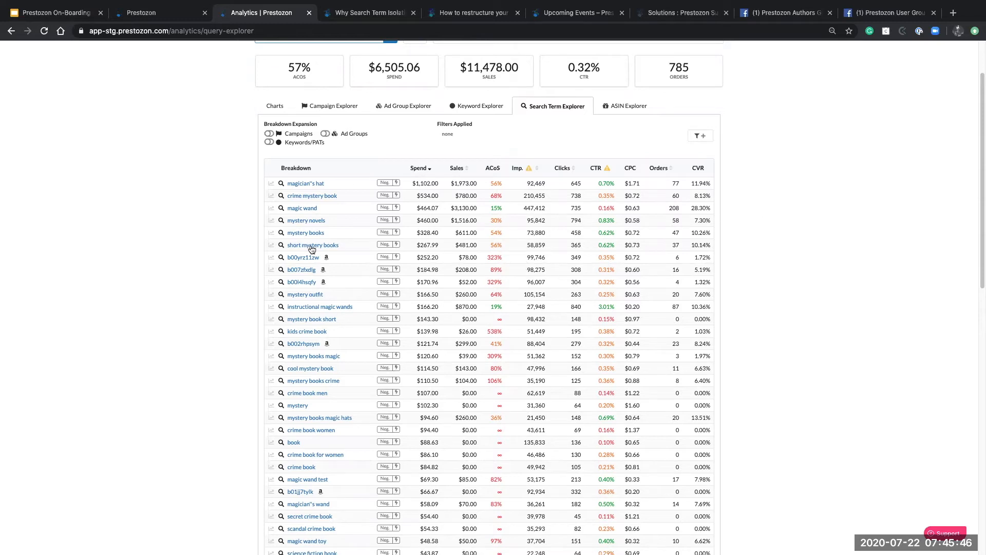
pyautogui.scroll(-1, 211, 263)
pyautogui.scroll(-1, 211, 268)
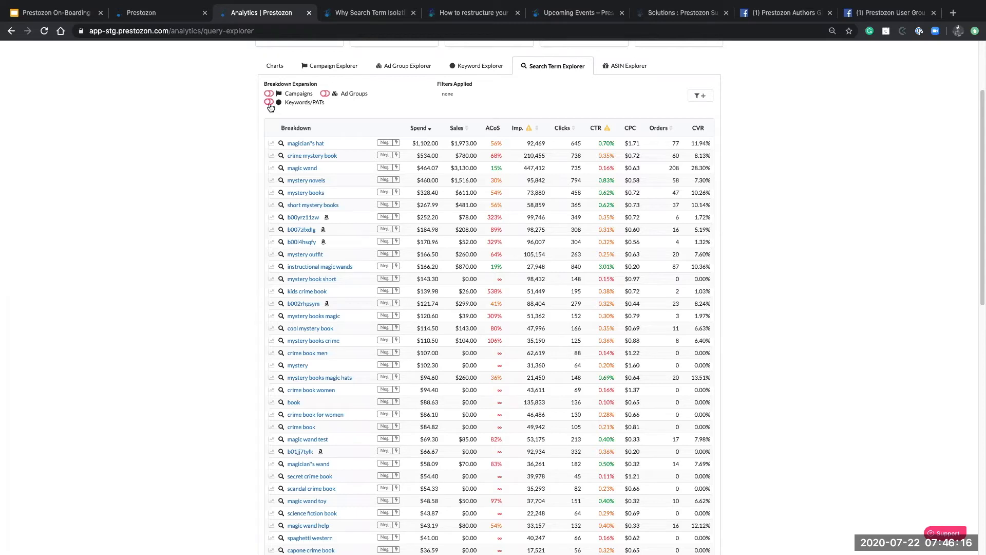
# Turn on the Keywords/PATs breakdown so each search term splits by matching keyword or target
pyautogui.click(269, 102)
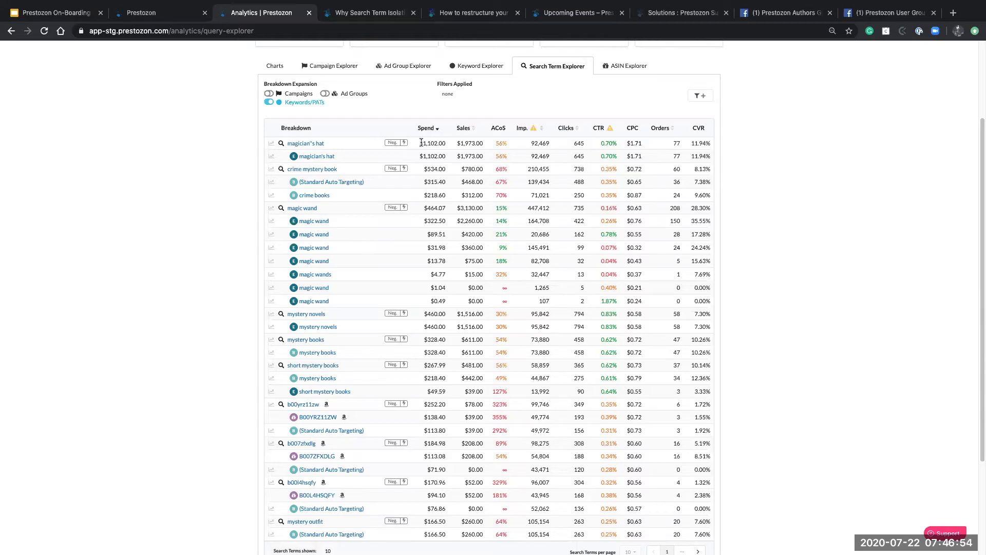
pyautogui.moveTo(421, 143); pyautogui.dragTo(712, 159)
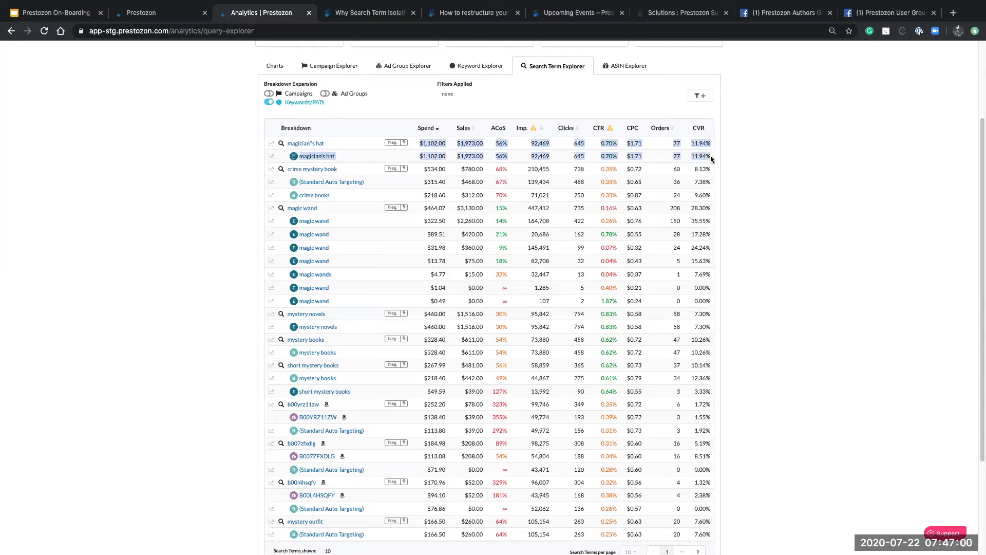
pyautogui.click(763, 146)
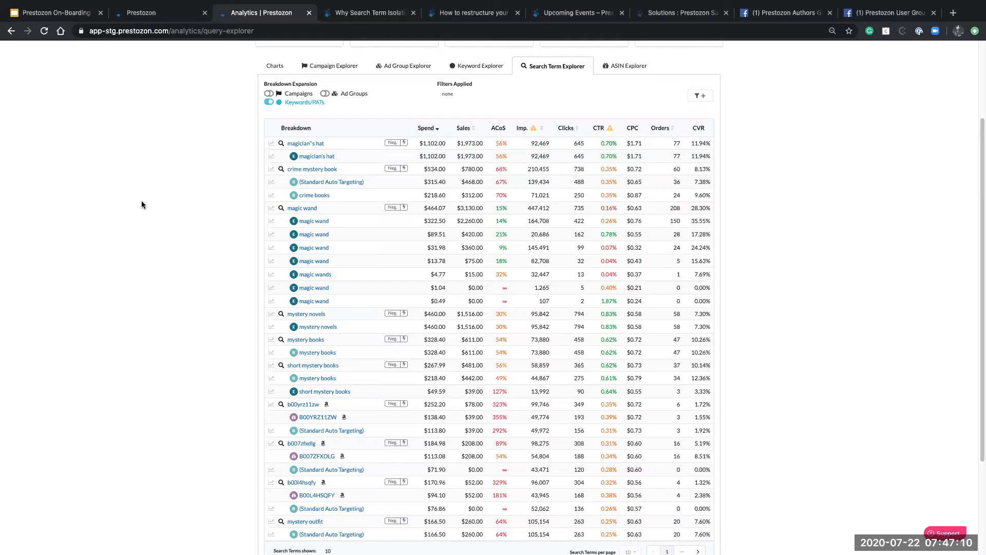
pyautogui.scroll(-1, 142, 204)
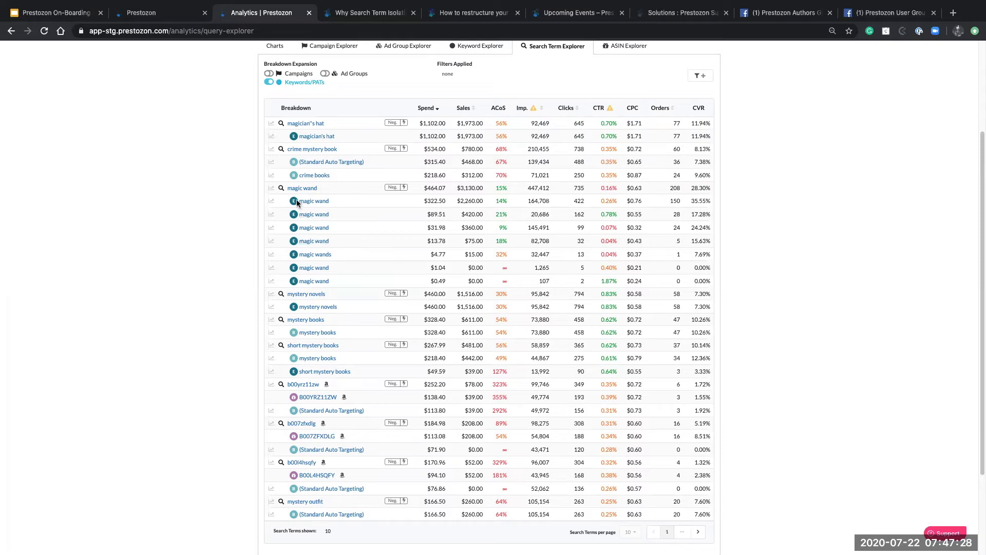
pyautogui.moveTo(295, 202)
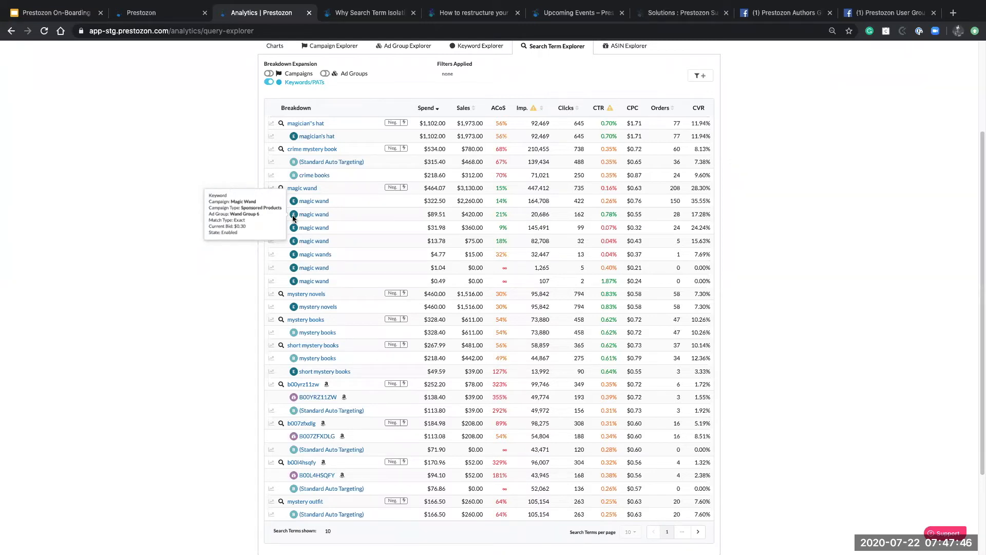
pyautogui.moveTo(293, 242)
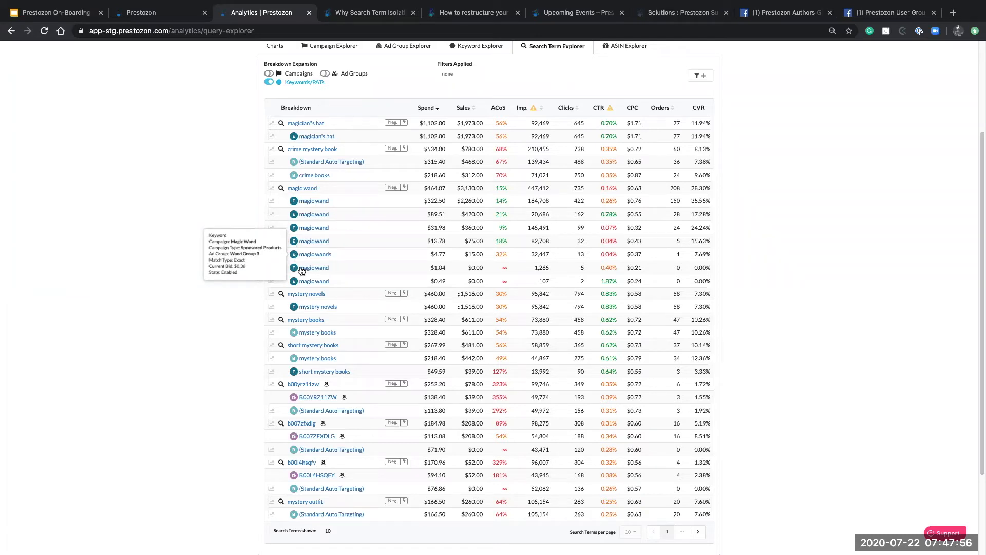
pyautogui.moveTo(294, 272)
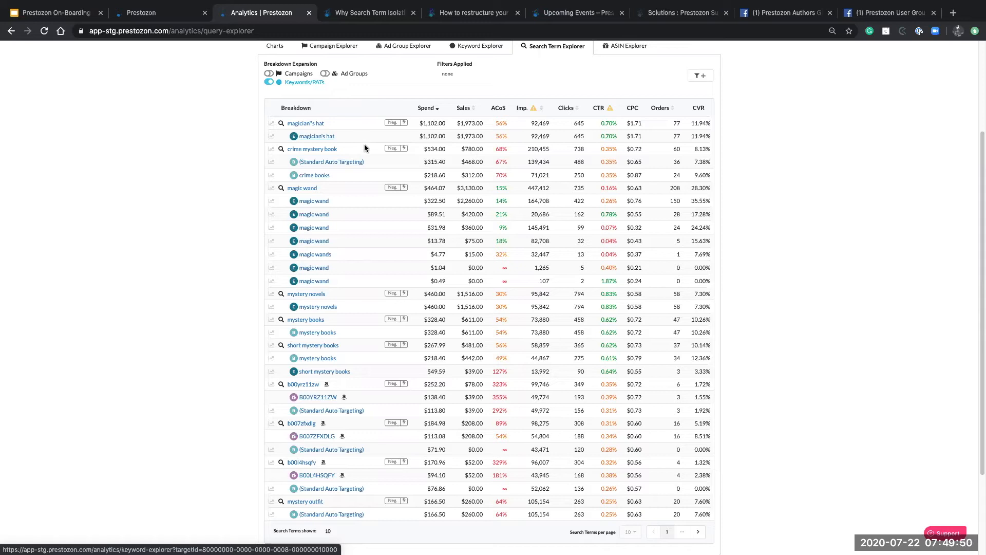
# Add magic wand as a negative keyword to Wand Groups 2 and 3 only, excluding Groups 4 and 6
pyautogui.click(392, 188)
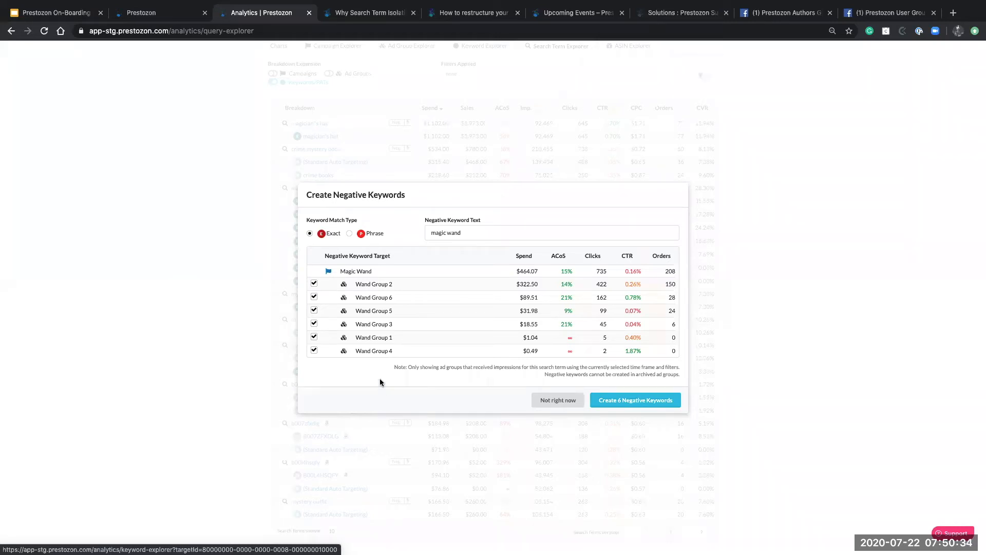
pyautogui.click(314, 351)
pyautogui.click(314, 303)
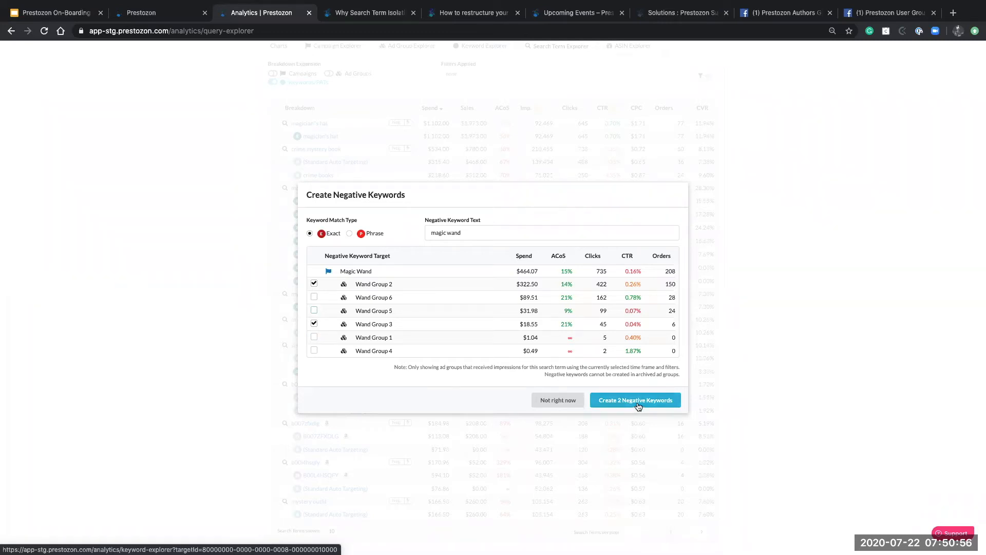
pyautogui.click(566, 397)
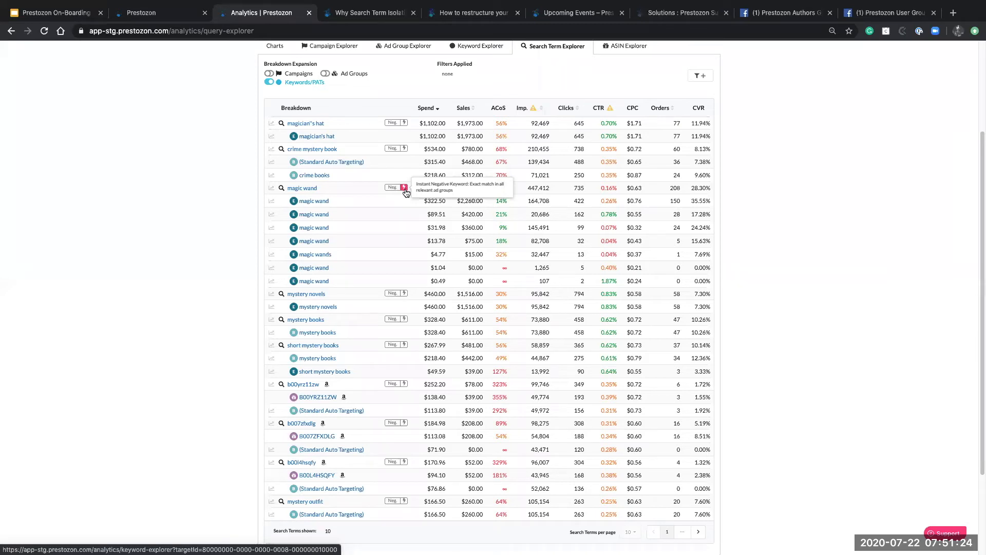
pyautogui.scroll(1, 403, 227)
pyautogui.scroll(1, 404, 230)
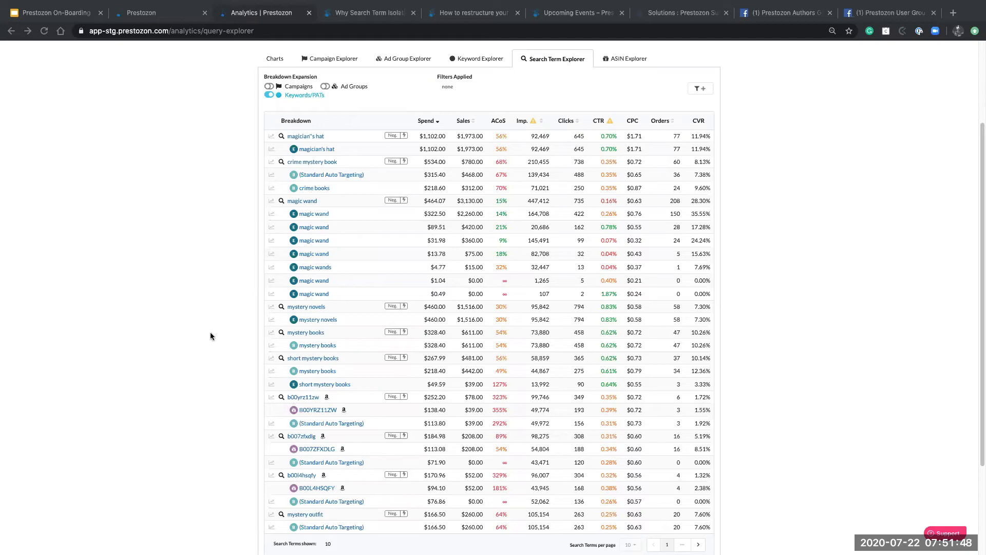
pyautogui.scroll(1, 211, 334)
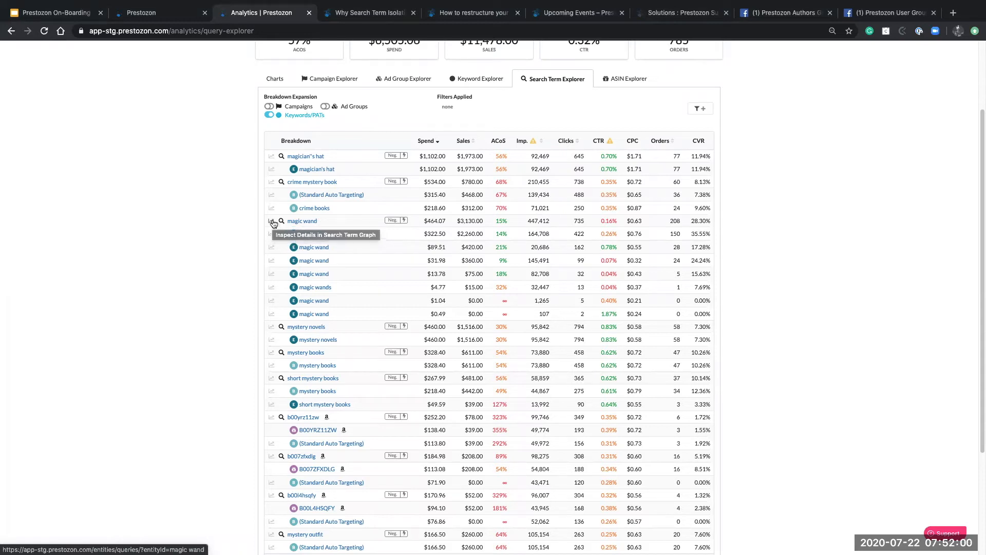
# Open the magic wand Search Term Details page showing $273.57 spend and 15% ACoS
pyautogui.click(273, 222)
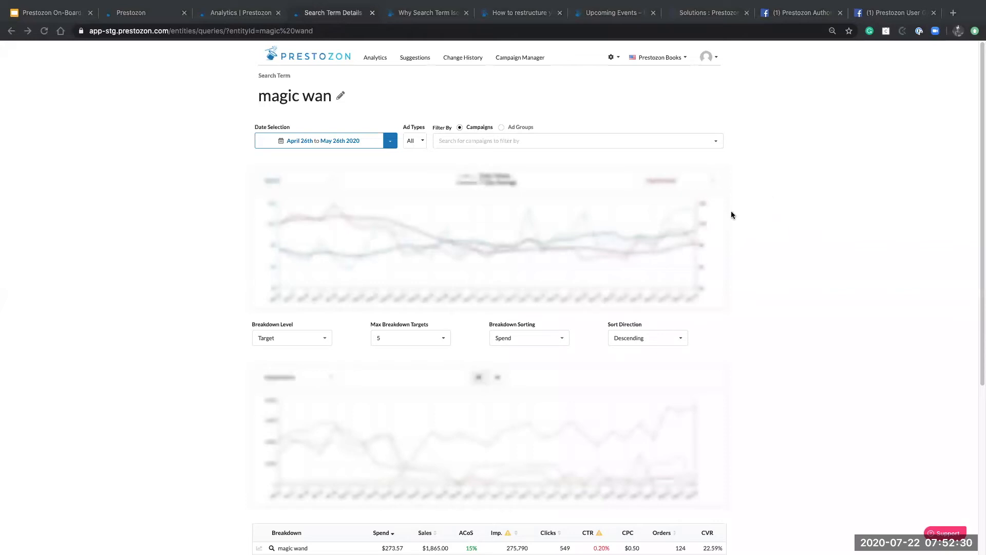
pyautogui.scroll(-3, 708, 220)
pyautogui.scroll(-2, 708, 222)
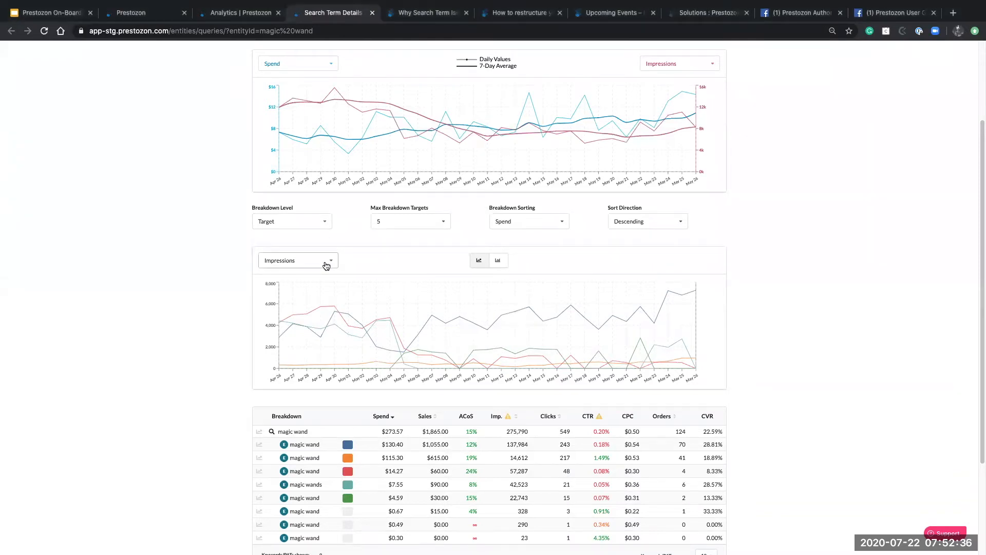
# Switch the magic wand breakdown chart to stacked bars
pyautogui.click(326, 265)
pyautogui.scroll(-1, 308, 323)
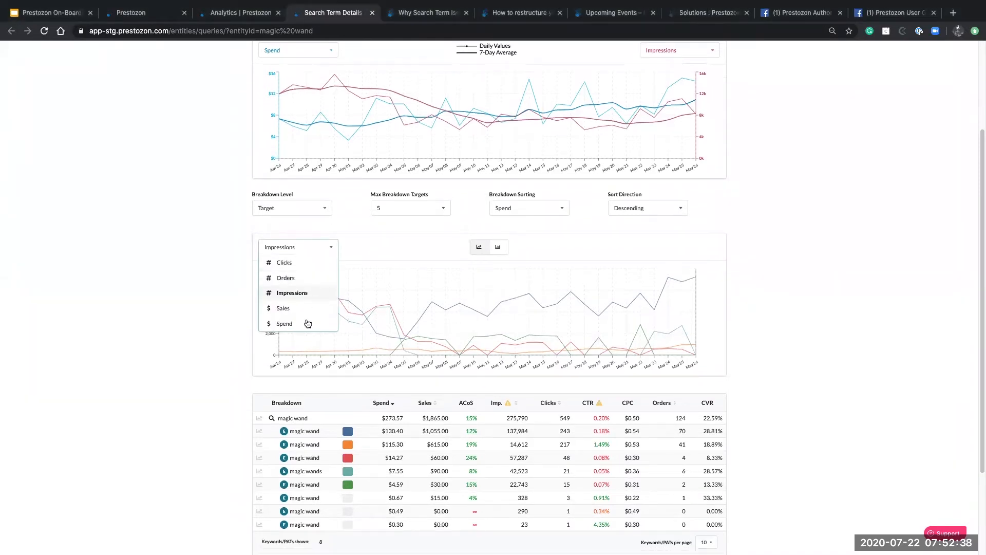
pyautogui.click(375, 244)
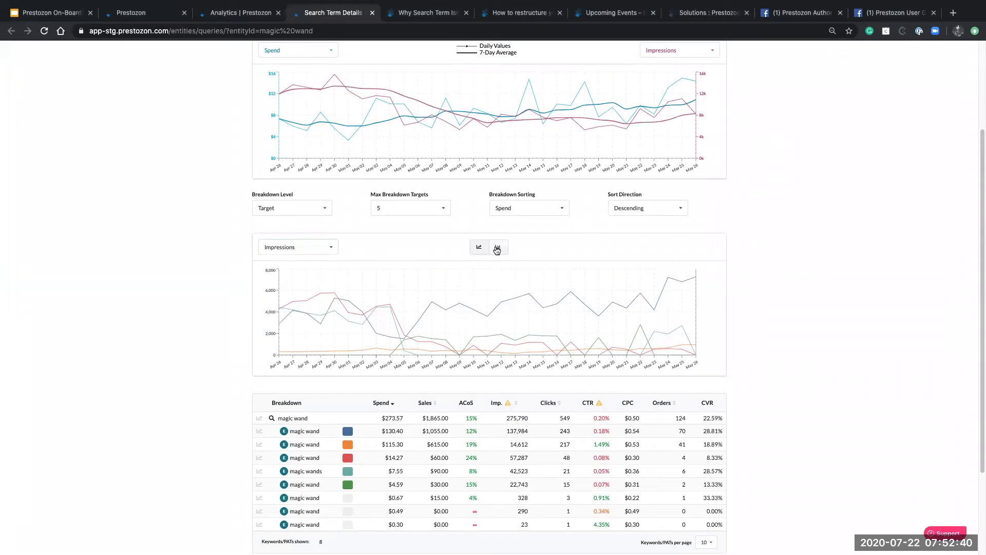
pyautogui.click(496, 249)
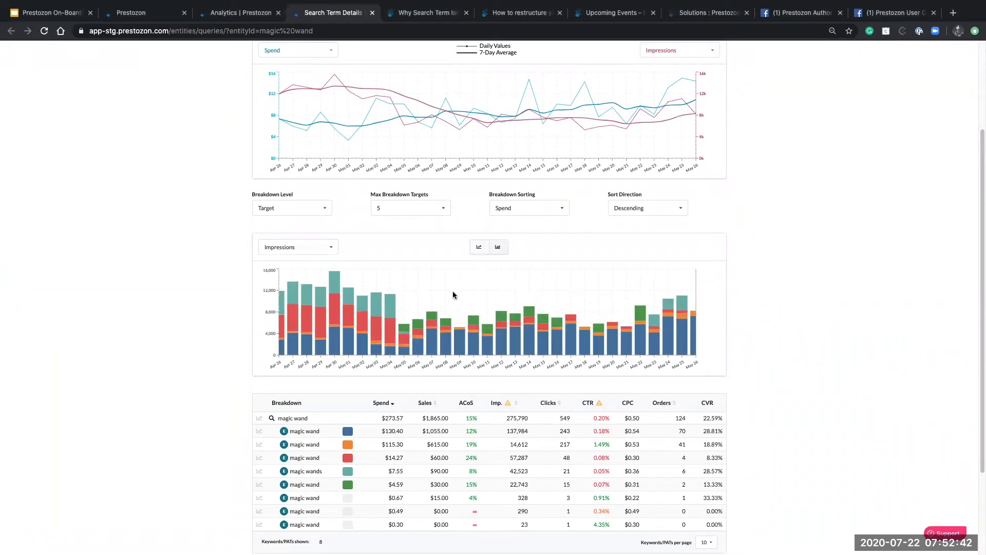
pyautogui.scroll(5, 144, 406)
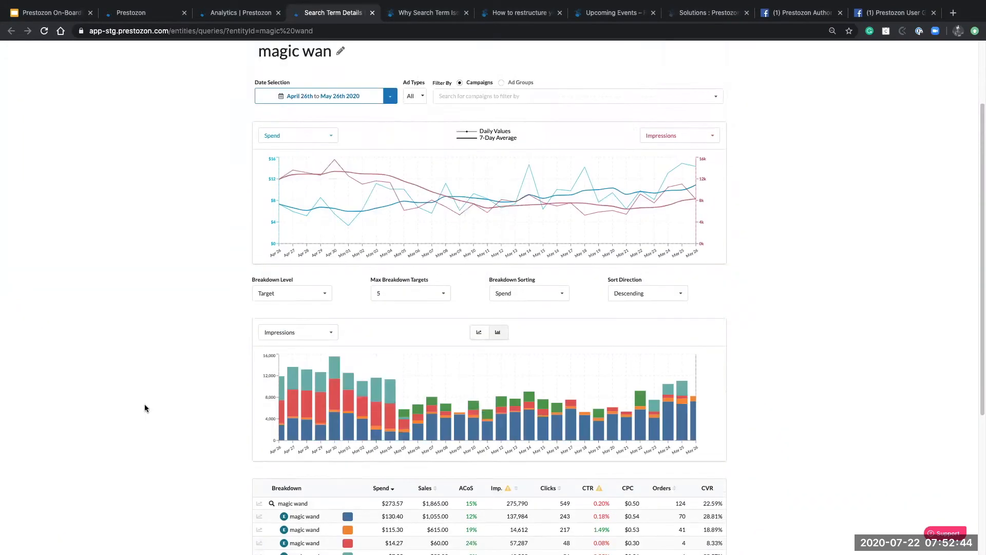
pyautogui.scroll(-4, 146, 405)
pyautogui.scroll(-3, 146, 404)
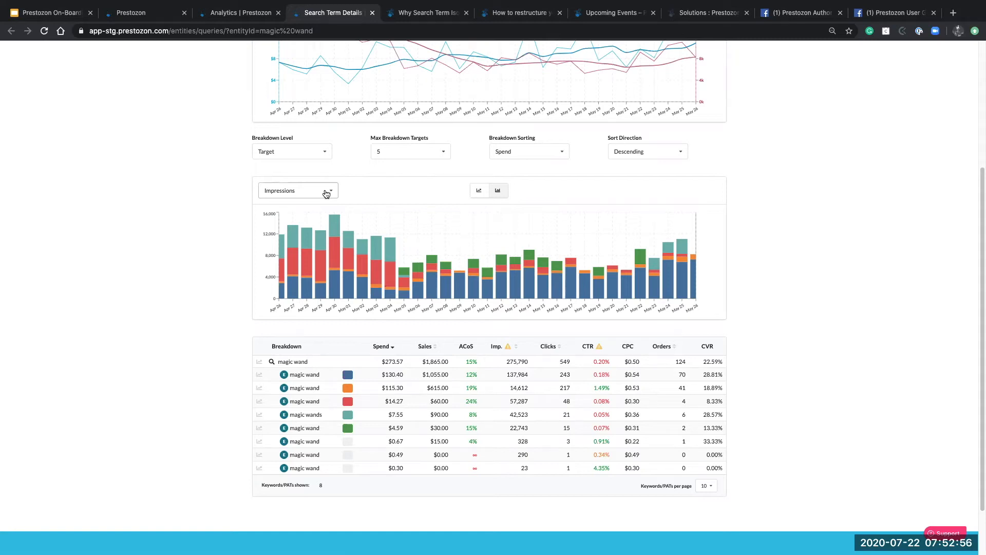
# Change the breakdown chart metric from impressions to Clicks
pyautogui.click(326, 193)
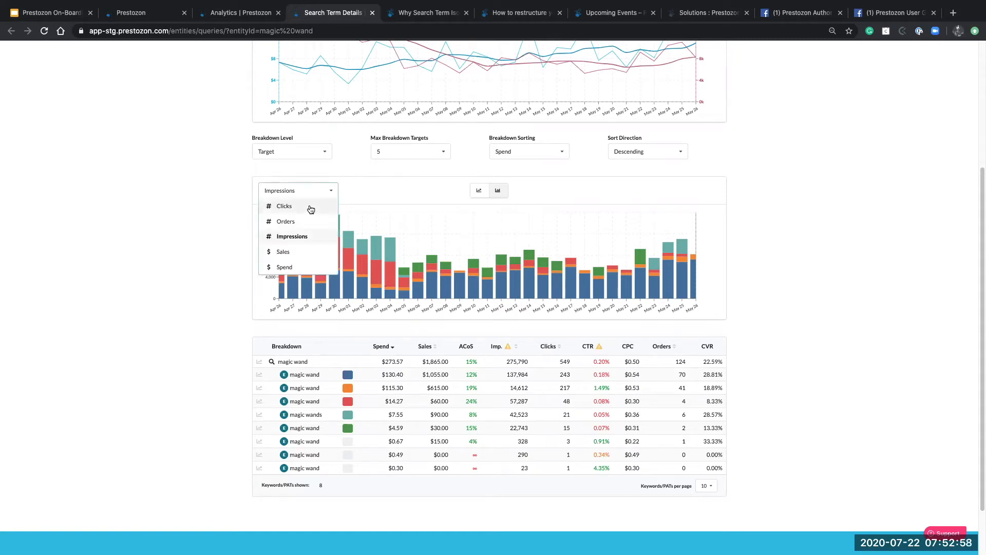
pyautogui.click(309, 207)
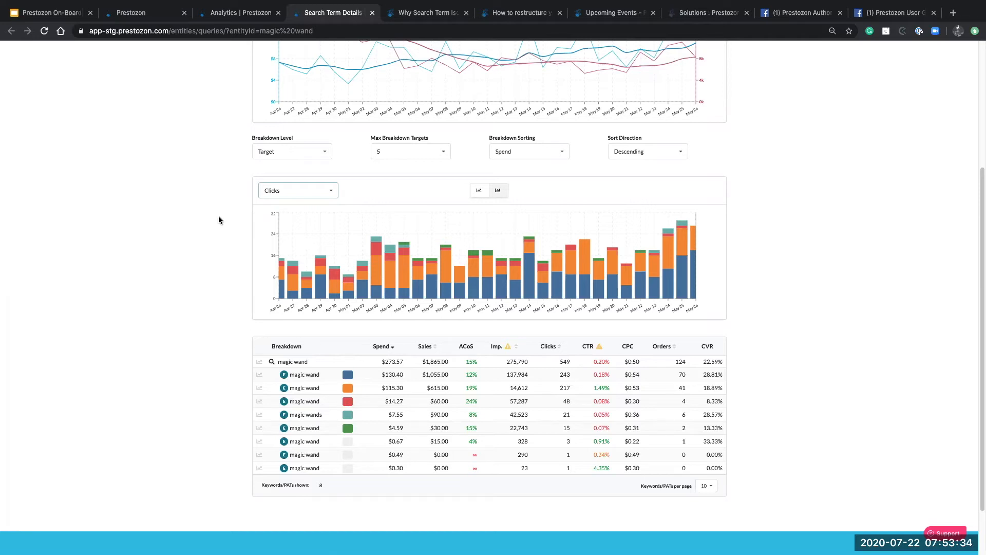
pyautogui.scroll(5, 219, 219)
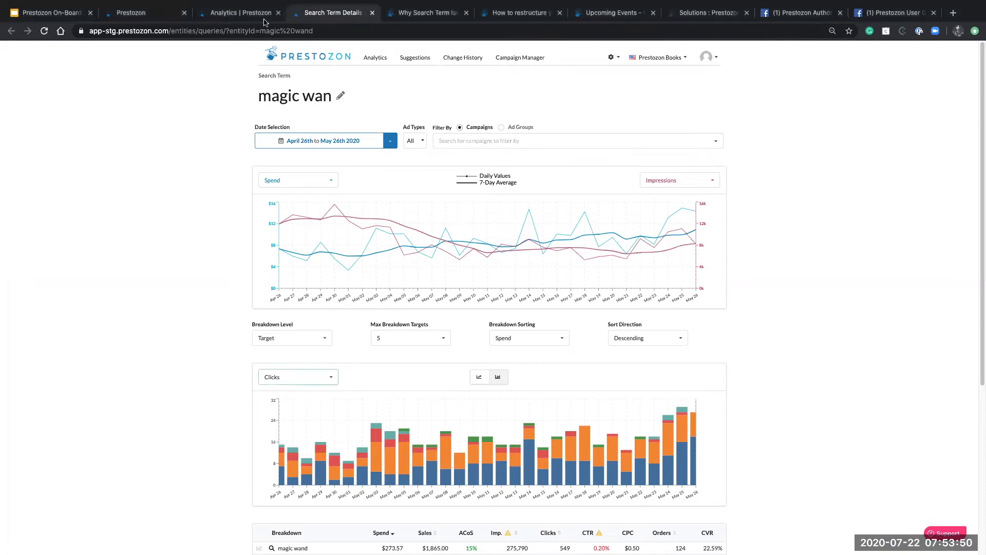
# Close the Search Term Details tab and go to the Campaign Manager
pyautogui.click(372, 13)
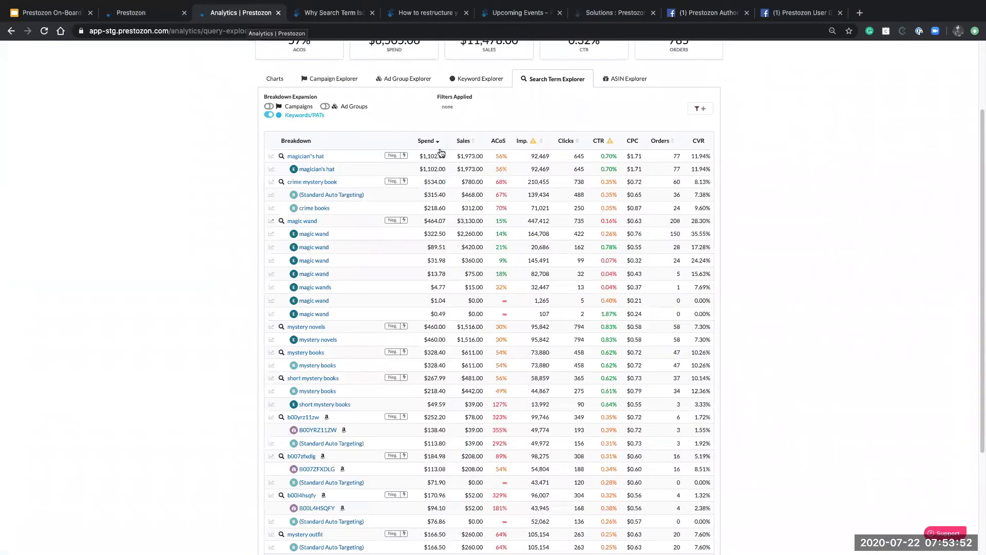
pyautogui.scroll(2, 440, 154)
pyautogui.click(519, 58)
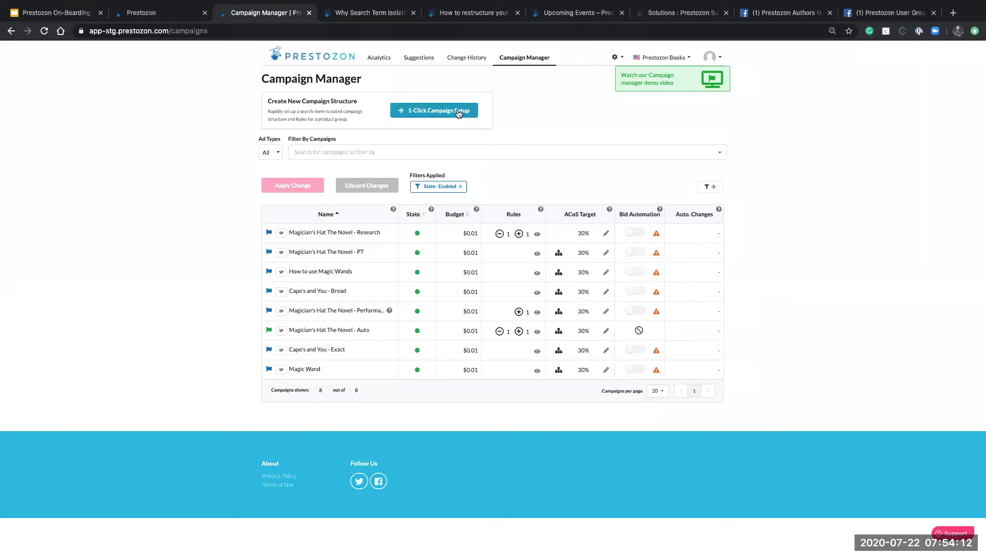
# Open the 1-Click Campaign Setup form from the Campaign Manager
pyautogui.click(458, 110)
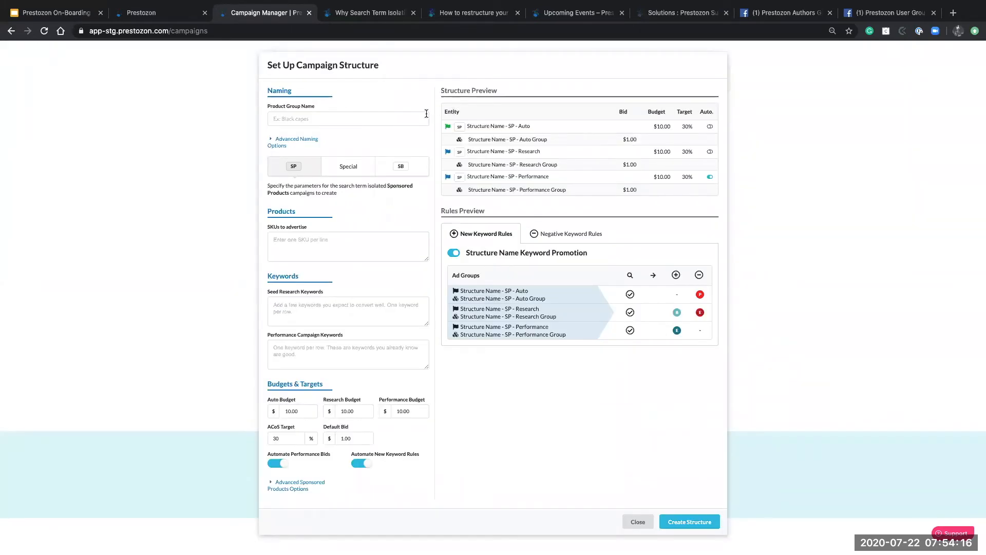
# Name the product group 'Magic for dummies: Book 1'
pyautogui.click(333, 114)
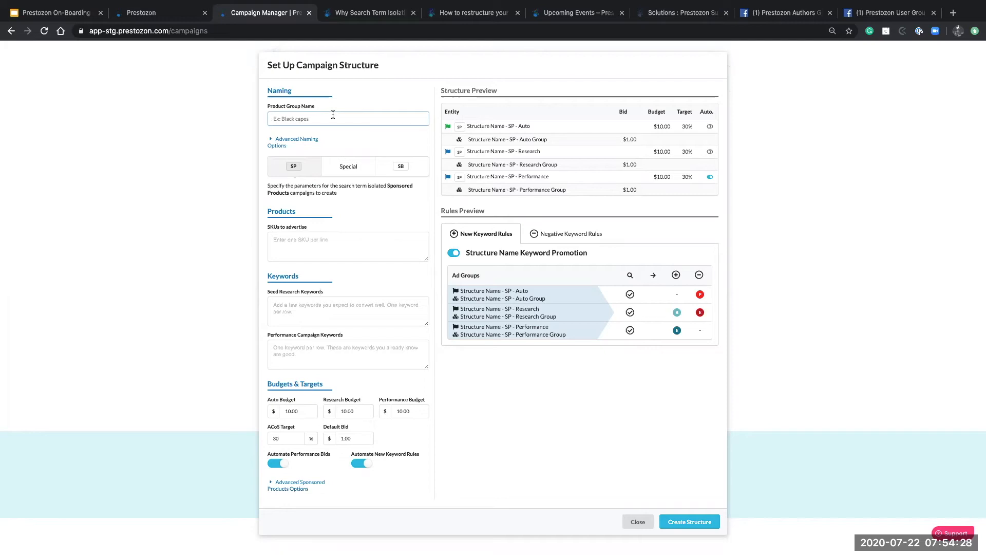
pyautogui.write('MM')
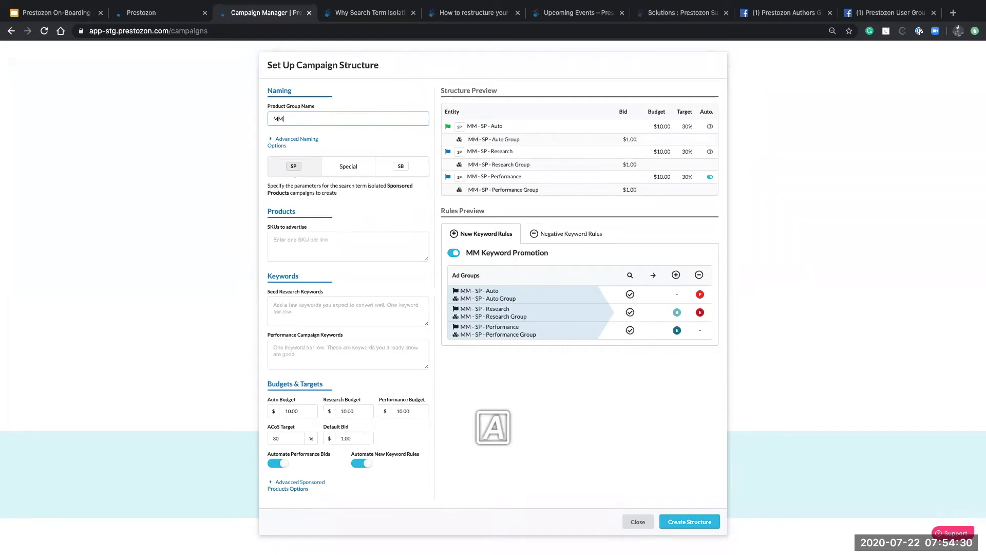
pyautogui.write('a')
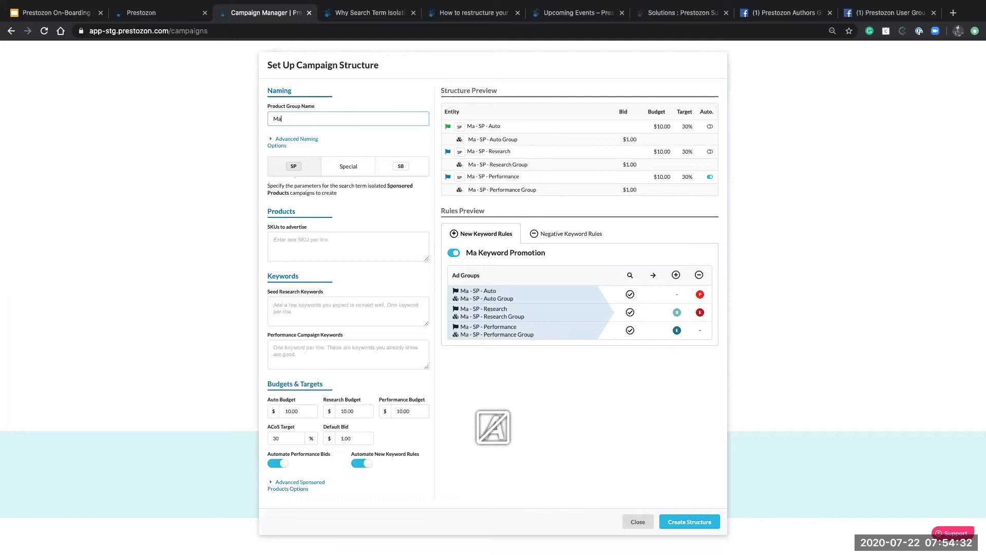
pyautogui.write('gic')
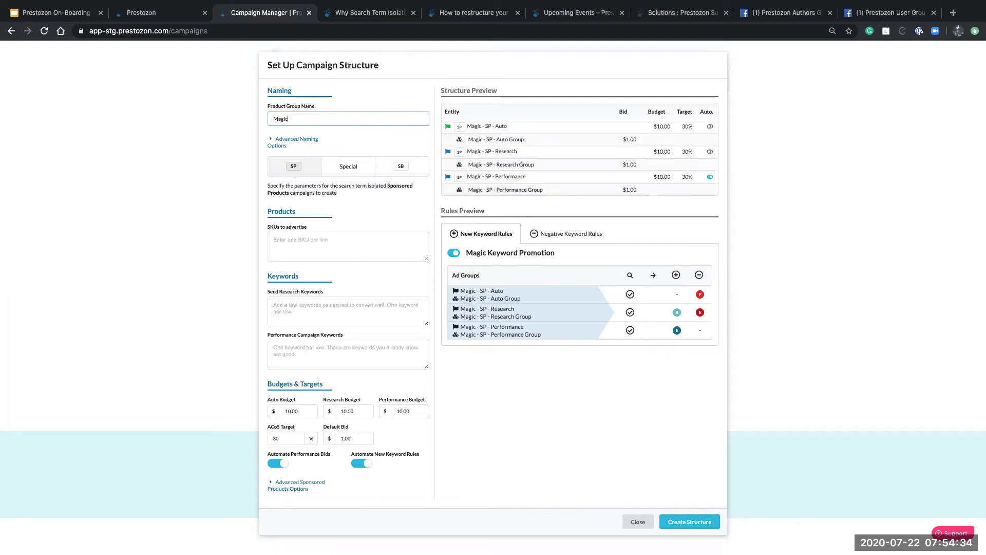
pyautogui.write(' for')
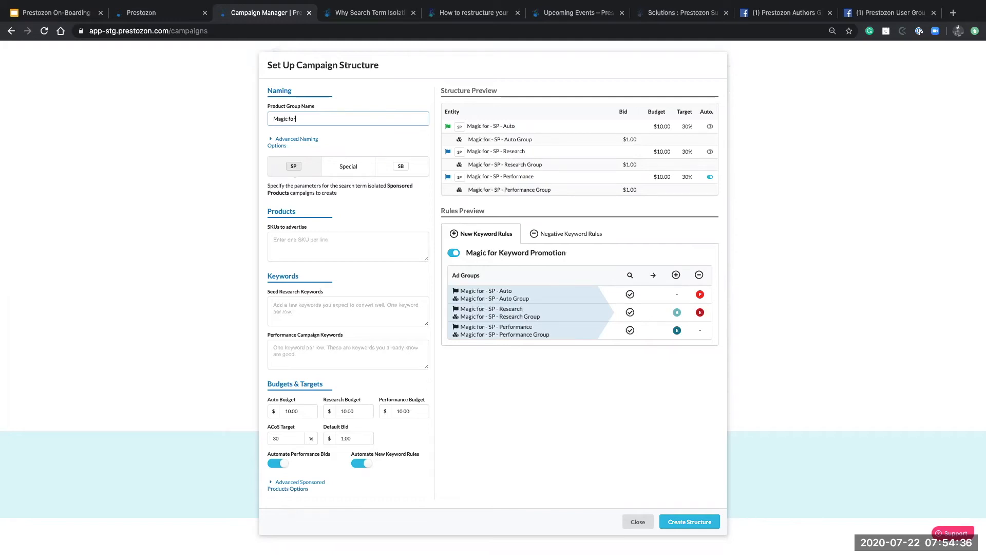
pyautogui.write(' dummies')
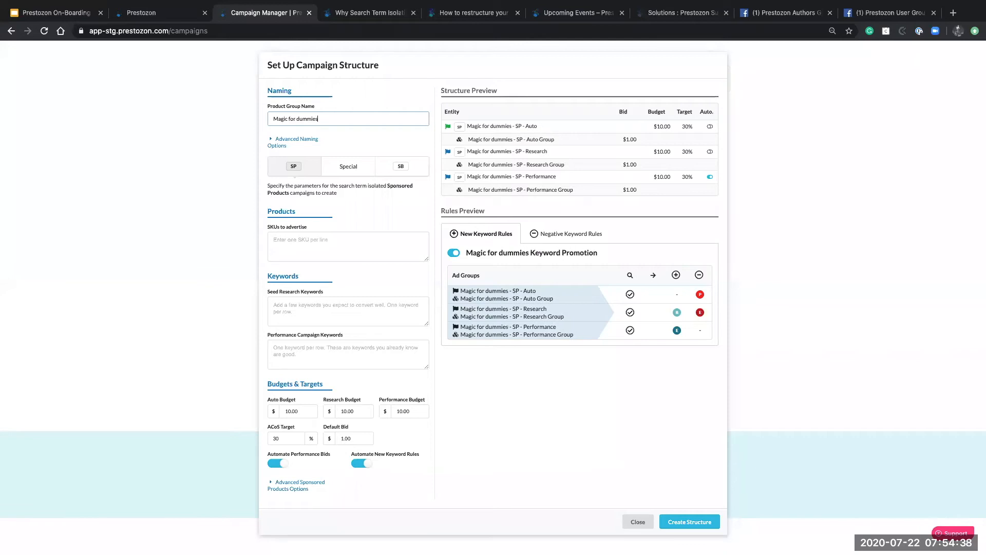
pyautogui.write(':')
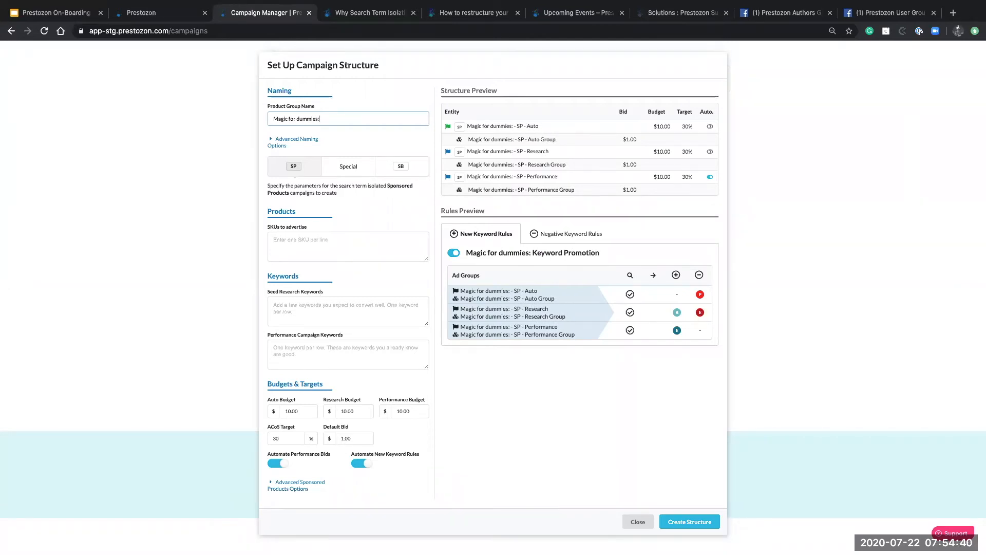
pyautogui.write(' Book 1')
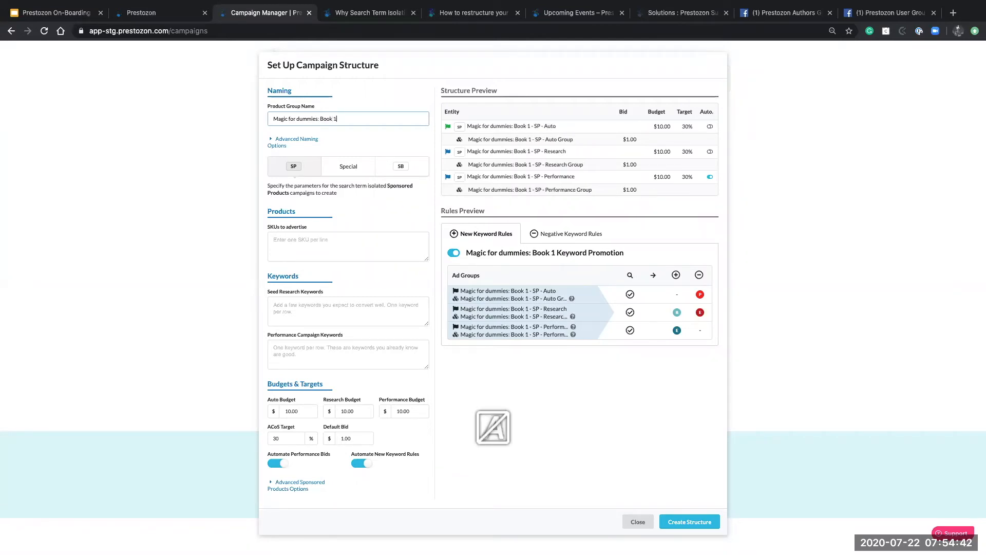
pyautogui.click(356, 245)
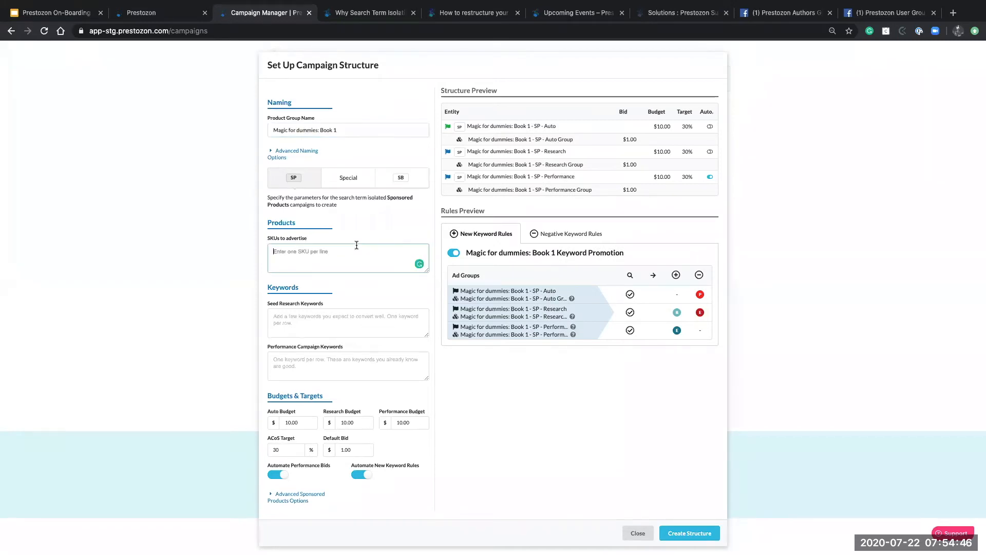
# Enter SKUs AAA333GGG6Y6Y and CTFGGG778G432 on separate lines to advertise
pyautogui.write('AAA')
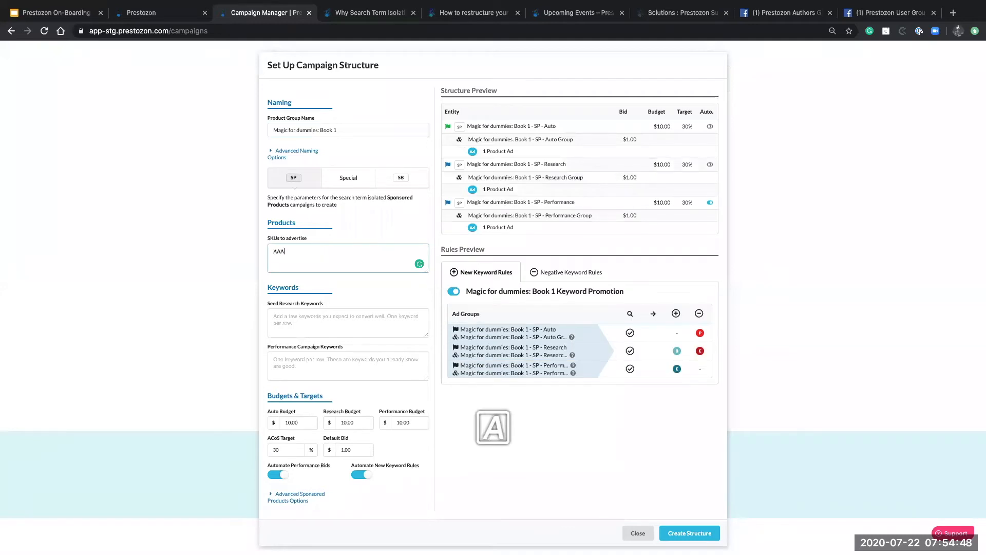
pyautogui.write('333GGG6Y6Y')
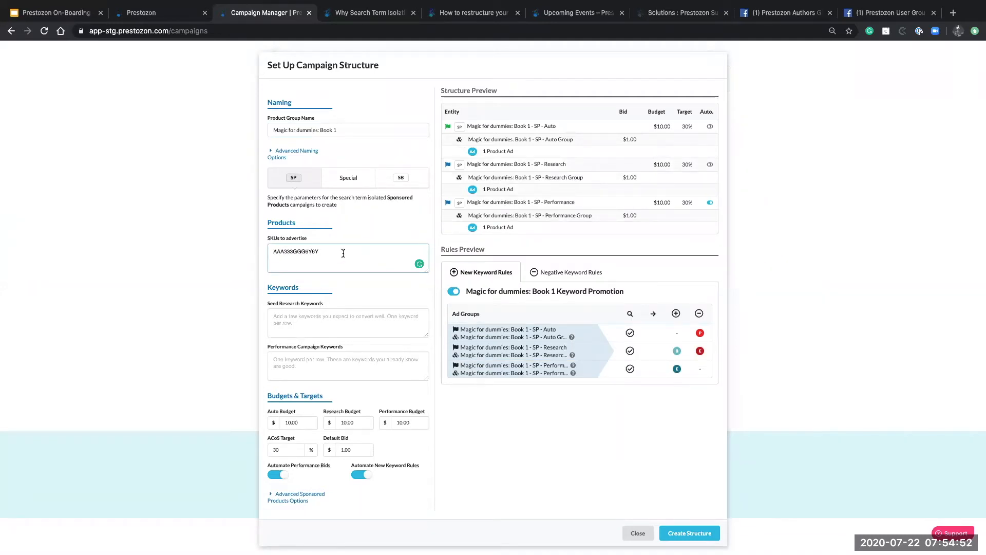
pyautogui.press('Return')
pyautogui.write('CTF')
pyautogui.write('GGG778G432')
# Enter seed keywords: Magic, houdini, david blaine, penn and teller, magician, kids magic, harry potter
pyautogui.click(344, 320)
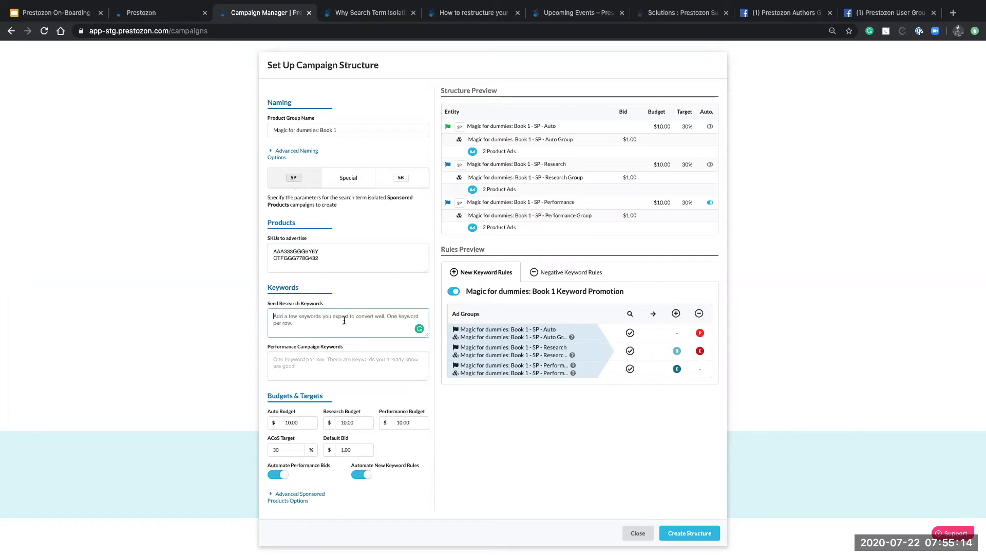
pyautogui.write('MAG')
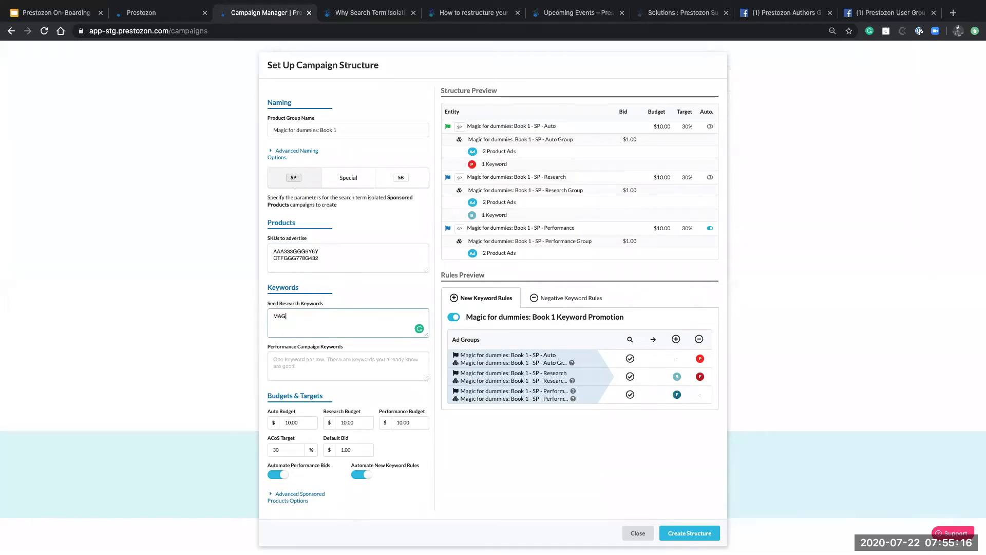
pyautogui.press('BackSpace')
pyautogui.press('BackSpace')
pyautogui.write('agic, h')
pyautogui.write('oudini, david blaine, penn and teller')
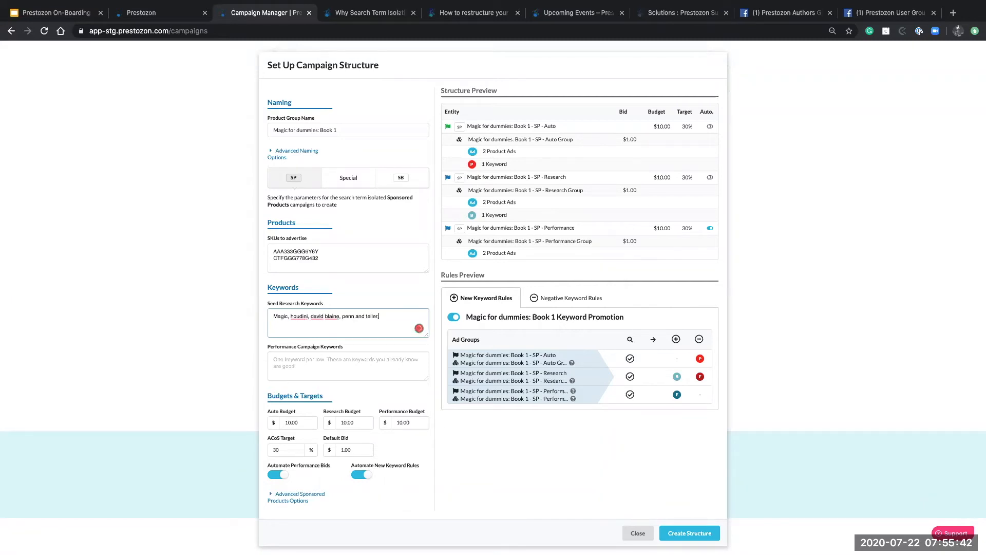
pyautogui.write(', magician,')
pyautogui.write('kids magic, harry potter')
# Type performance keywords: a name keyword plus magic teaching, white rabbit, black hat, cape
pyautogui.click(361, 371)
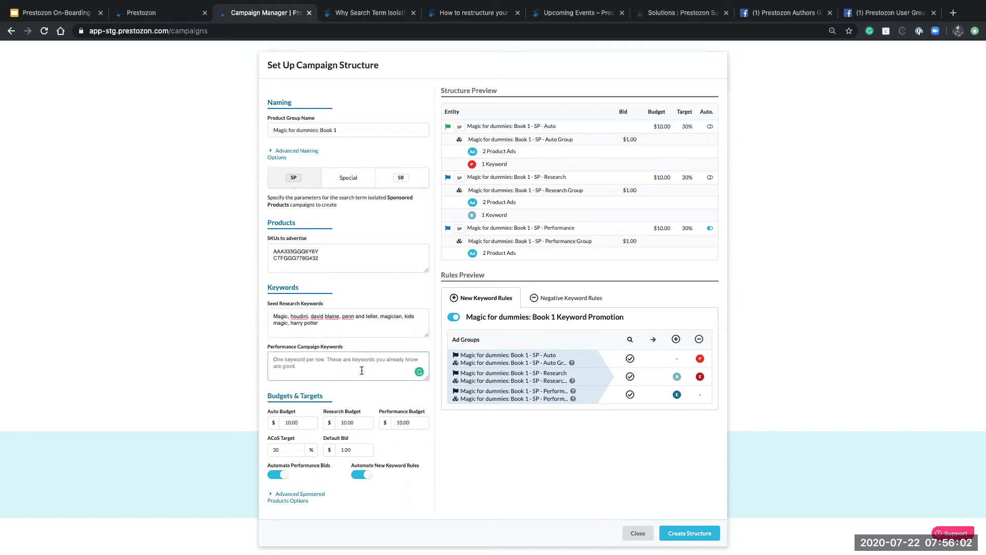
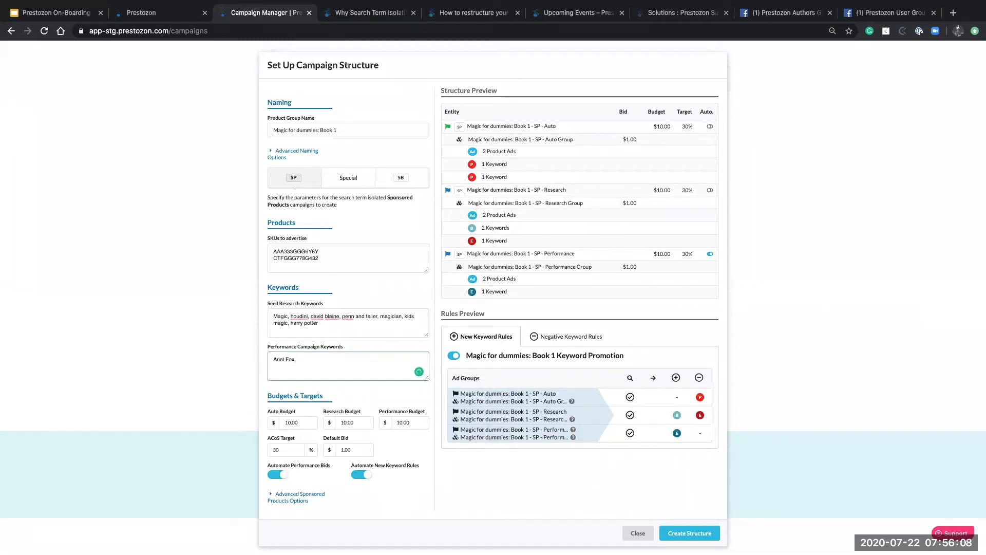
pyautogui.write(' magic')
pyautogui.press('BackSpace')
pyautogui.write('teching')
pyautogui.press('BackSpace')
pyautogui.press('BackSpace')
pyautogui.press('BackSpace')
pyautogui.press('BackSpace')
pyautogui.press('BackSpace')
pyautogui.write('aching, w')
pyautogui.write('hite rabbit, black hat, cape')
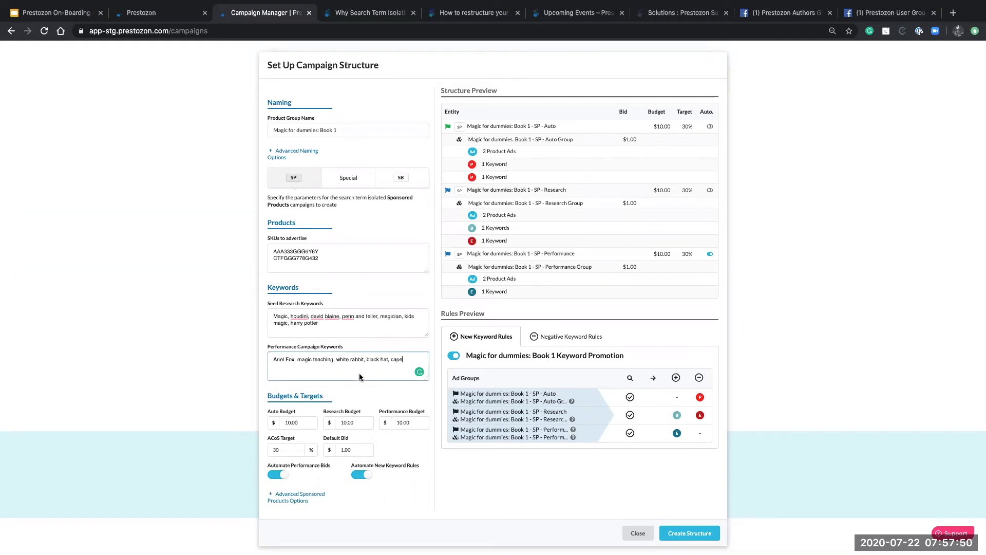
# Delete magic teaching through cape, leaving only the name keyword
pyautogui.moveTo(407, 359); pyautogui.dragTo(313, 361)
pyautogui.press('Right')
pyautogui.moveTo(406, 360); pyautogui.dragTo(294, 361)
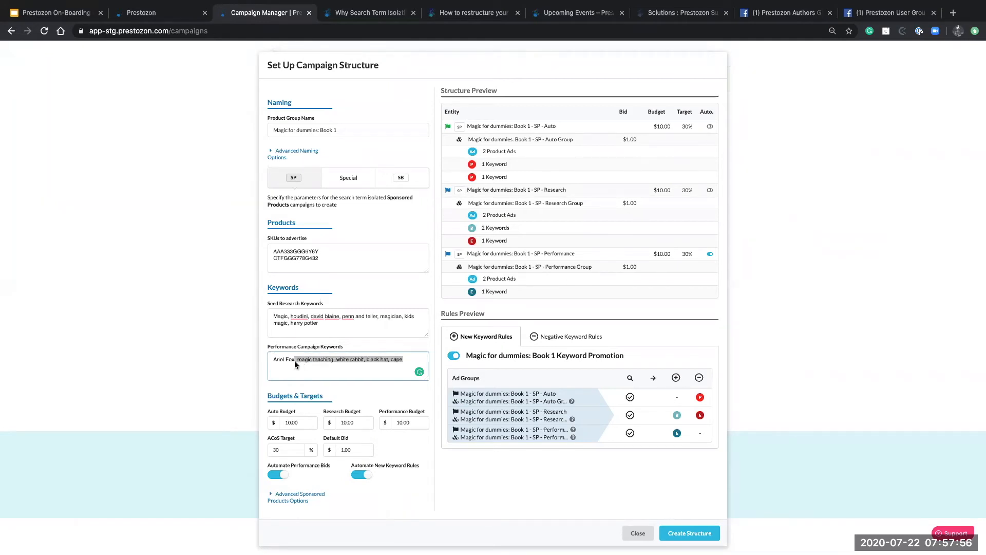
pyautogui.click(332, 366)
pyautogui.moveTo(406, 360); pyautogui.dragTo(308, 365)
pyautogui.press('BackSpace')
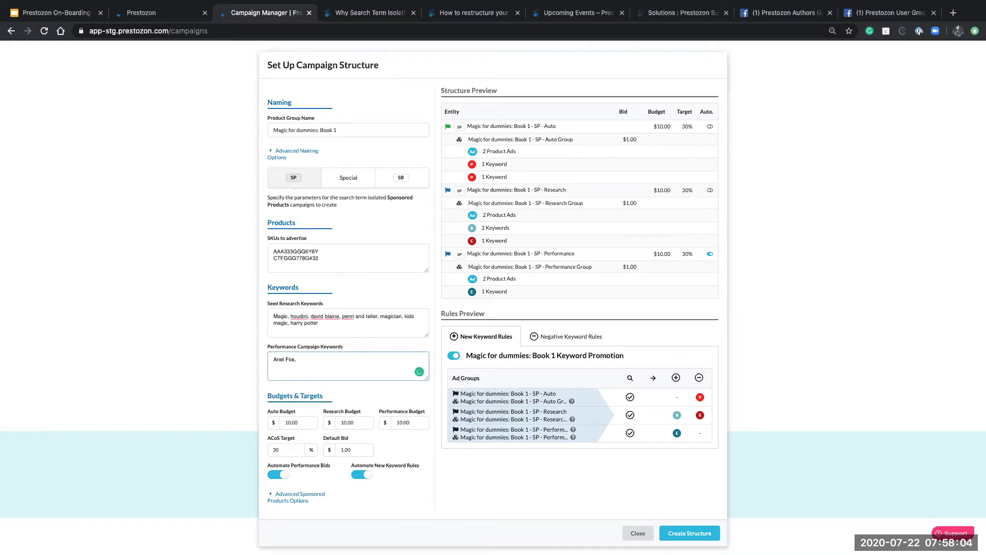
# Replace the separators after the first three seed research keywords, starting after Magic, with line breaks
pyautogui.click(328, 324)
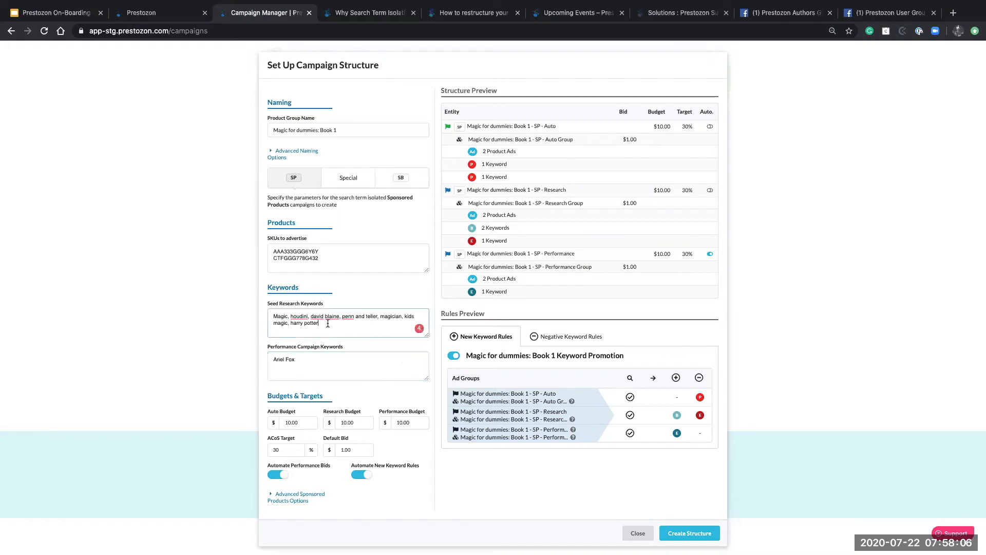
pyautogui.click(291, 316)
pyautogui.press('BackSpace')
pyautogui.press('BackSpace')
pyautogui.press('Return')
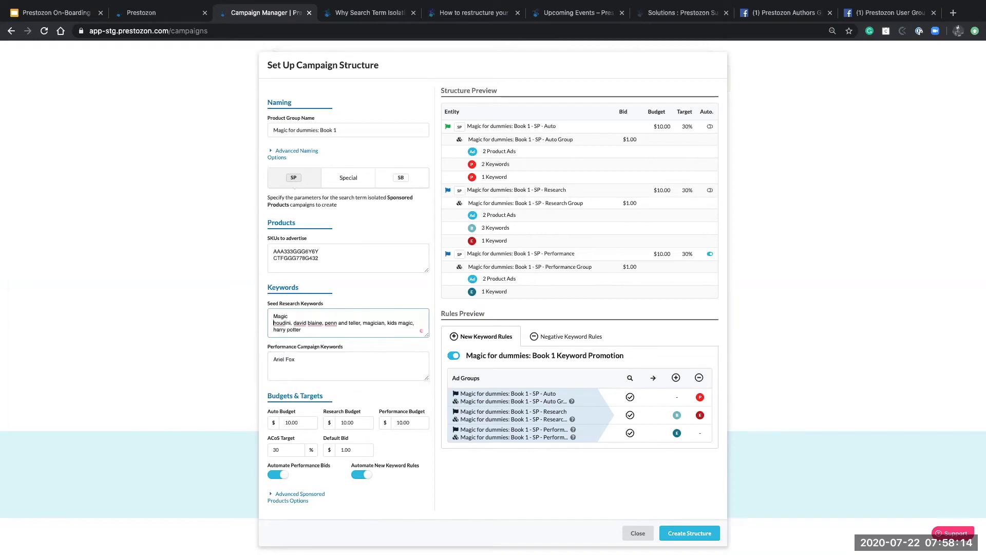
pyautogui.click(293, 323)
pyautogui.press('BackSpace')
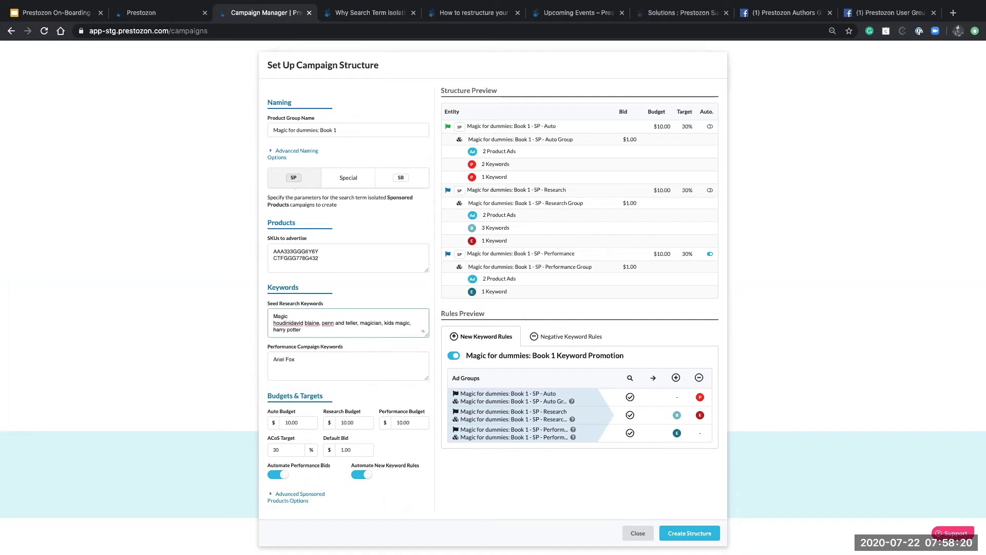
pyautogui.press('Return')
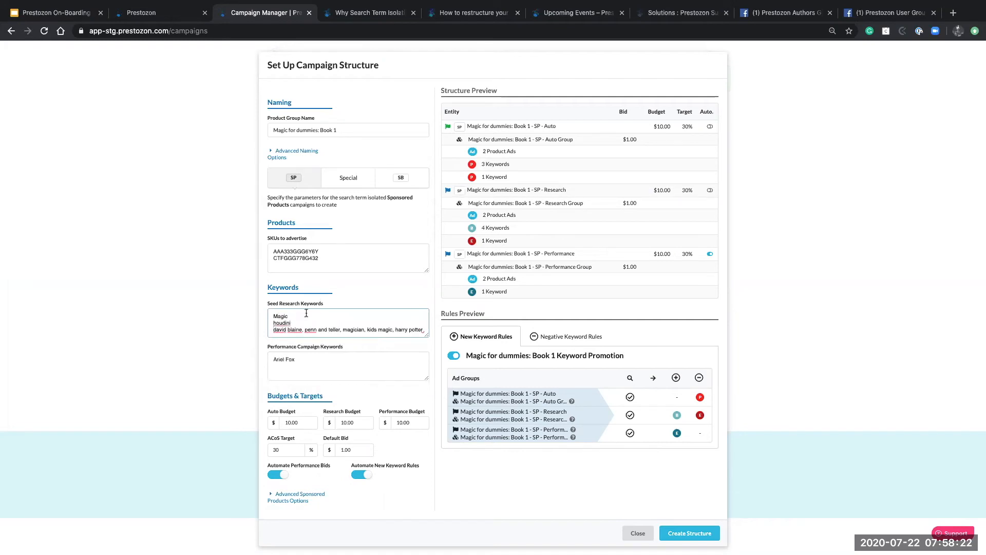
pyautogui.moveTo(310, 326)
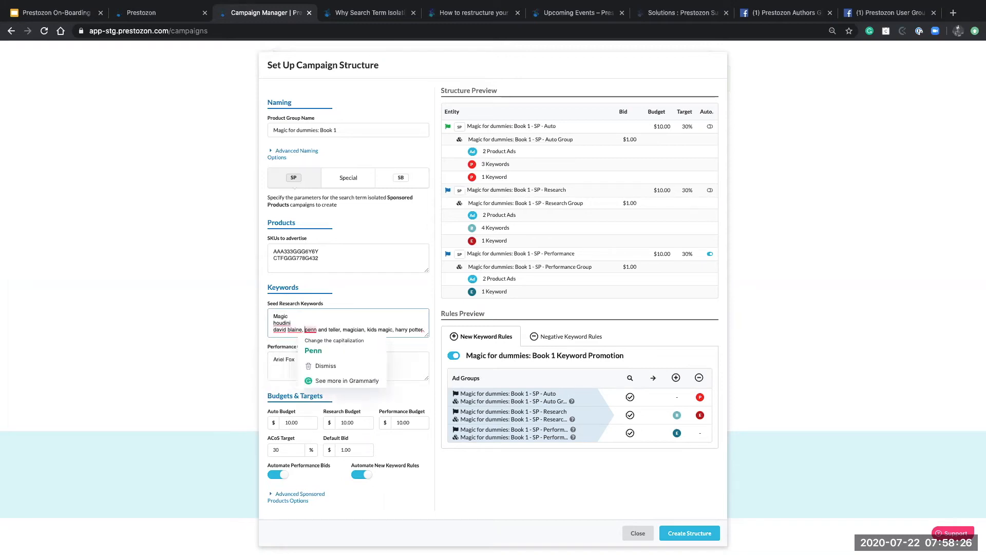
pyautogui.press('BackSpace')
pyautogui.press('BackSpace')
pyautogui.press('Return')
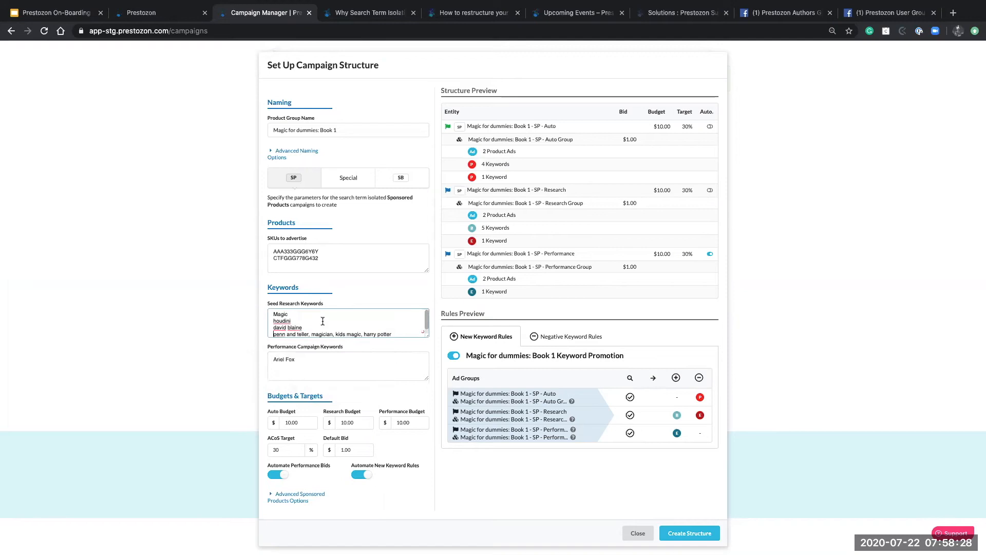
# Put magician, kids magic and the last keyword on their own lines, giving 7 Auto and 8 Research keywords
pyautogui.click(312, 329)
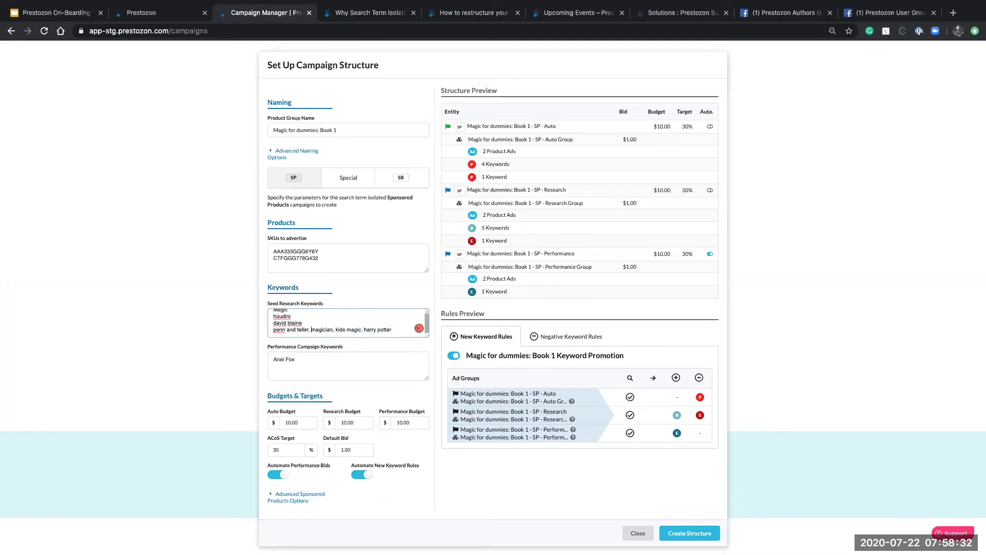
pyautogui.press('BackSpace')
pyautogui.press('BackSpace')
pyautogui.press('Return')
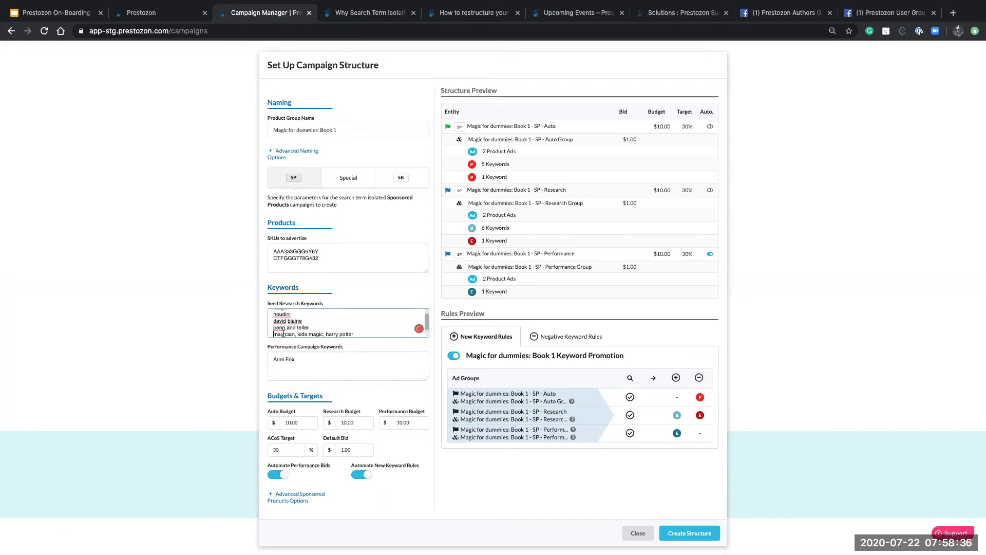
pyautogui.click(297, 334)
pyautogui.press('BackSpace')
pyautogui.press('BackSpace')
pyautogui.press('Return')
pyautogui.click(301, 334)
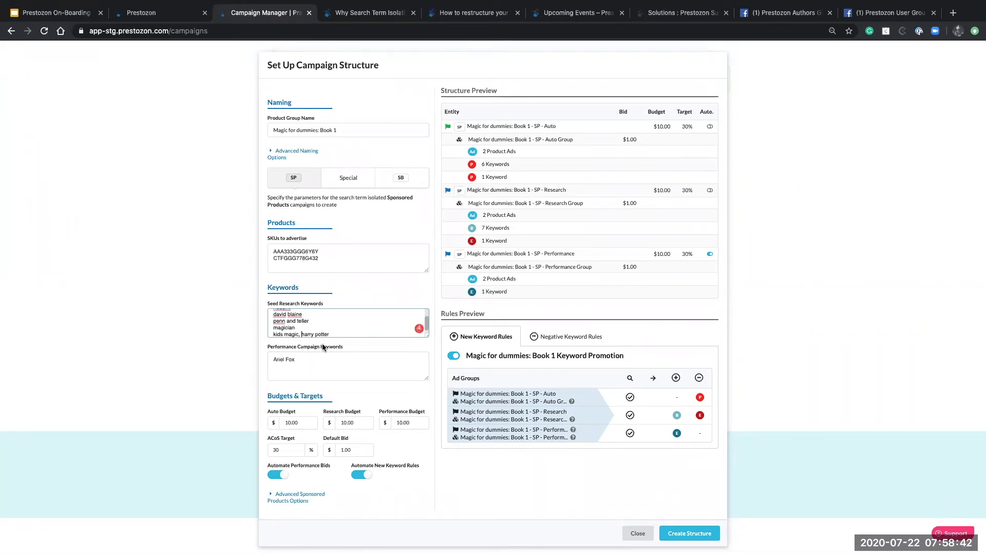
pyautogui.press('BackSpace')
pyautogui.press('BackSpace')
pyautogui.press('Return')
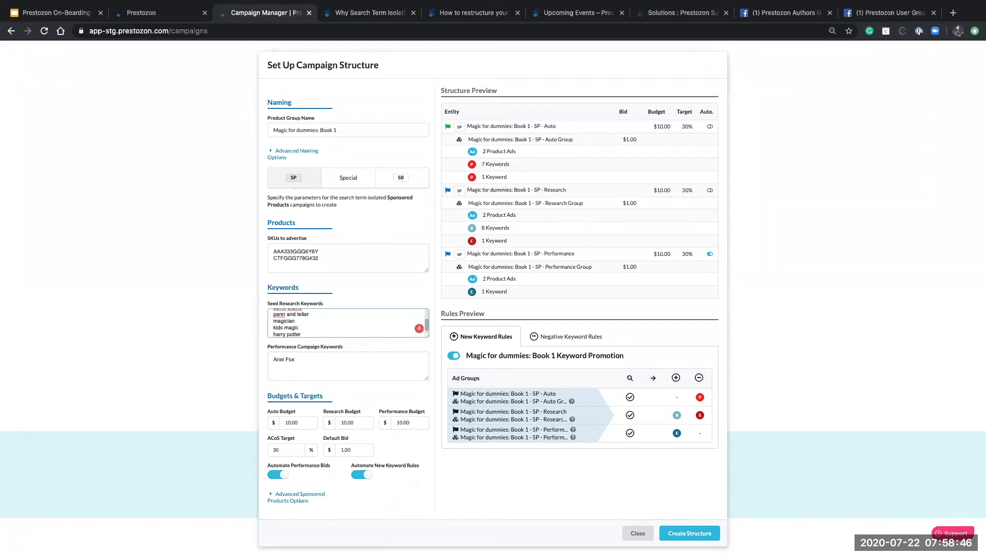
pyautogui.click(379, 367)
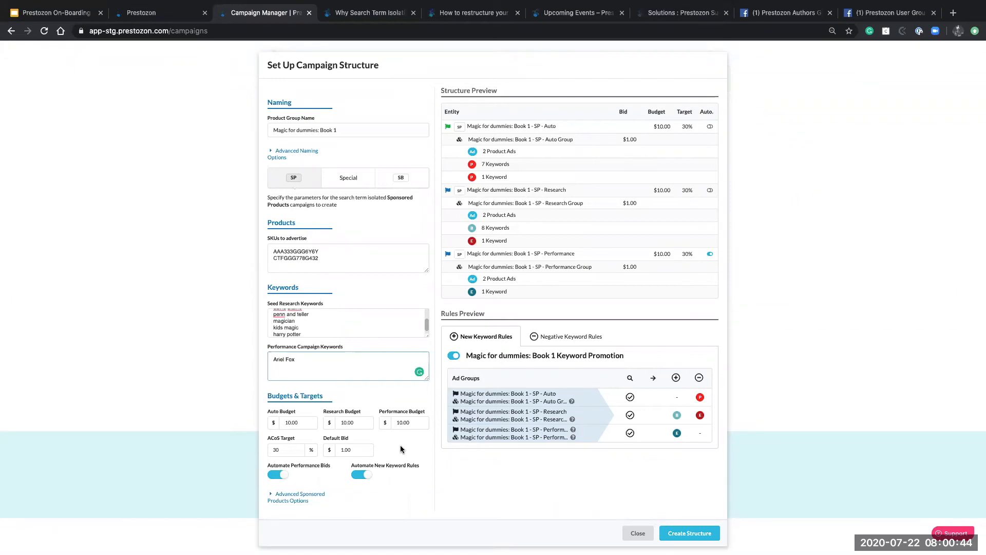
# Change the Auto budget to $30.00, the default bid to $0.60 and the ACoS target to 100%
pyautogui.click(291, 421)
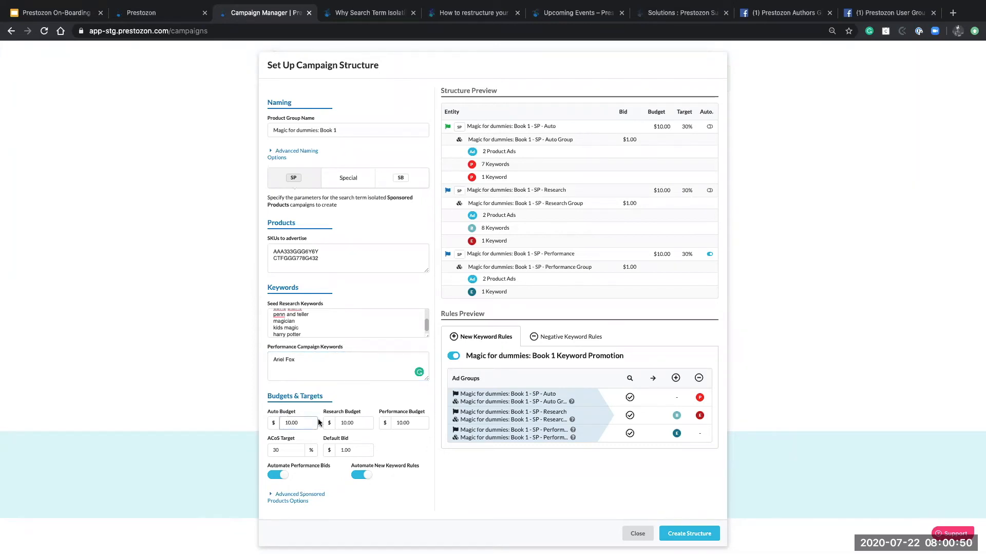
pyautogui.press('BackSpace')
pyautogui.write('3')
pyautogui.click(386, 449)
pyautogui.click(366, 451)
pyautogui.press('BackSpace')
pyautogui.press('BackSpace')
pyautogui.press('BackSpace')
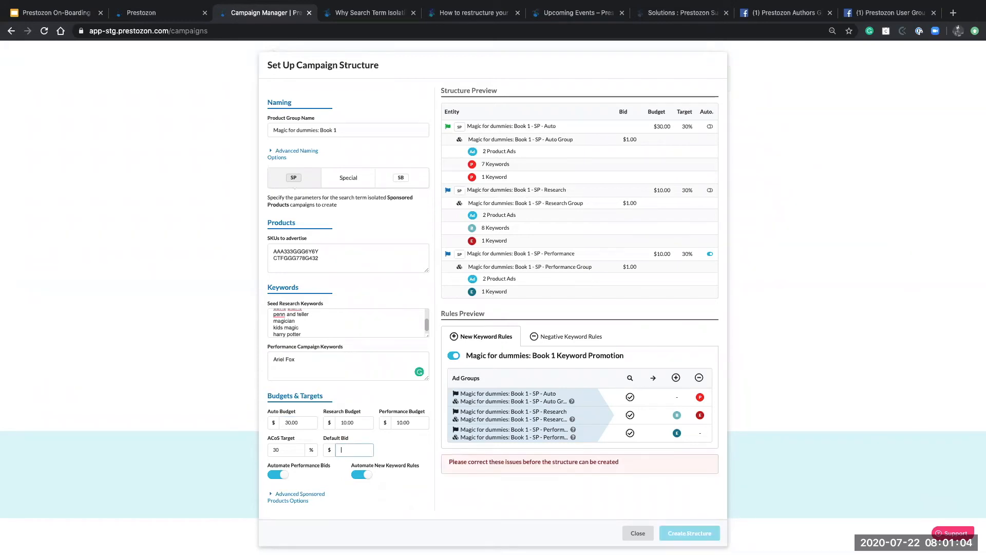
pyautogui.write('.60')
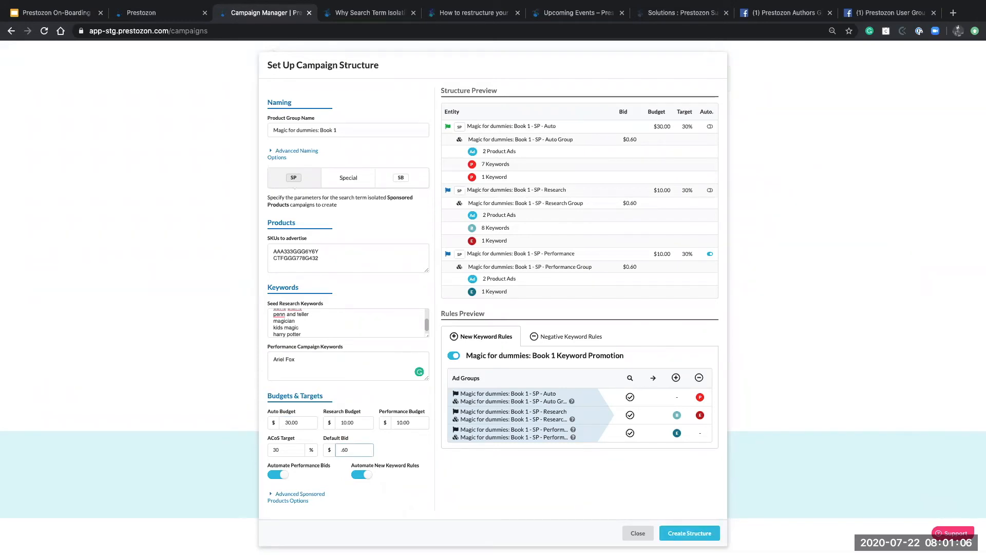
pyautogui.click(286, 450)
pyautogui.write('100')
# Toggle automated performance bids off and back on, then disable automated new keyword rules
pyautogui.click(284, 478)
pyautogui.click(275, 478)
pyautogui.click(368, 476)
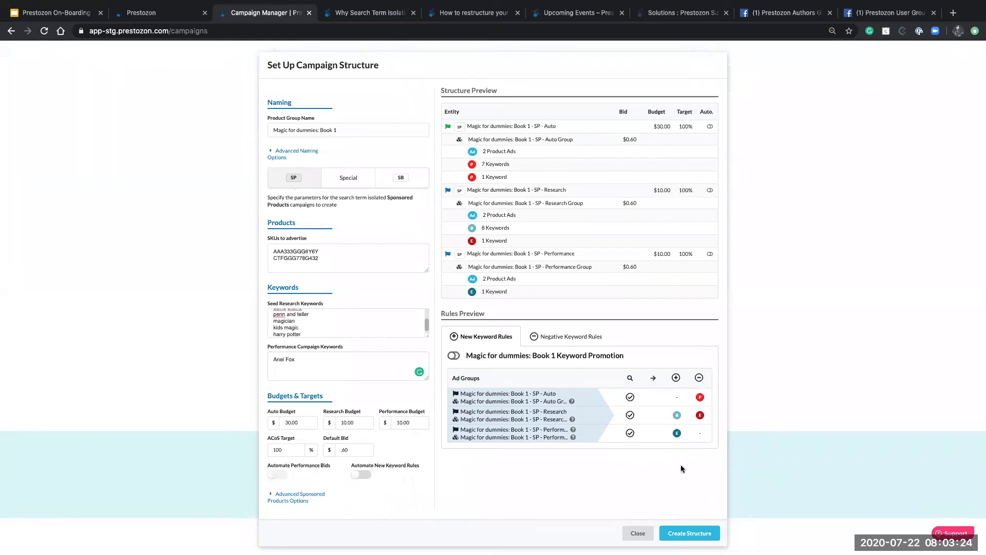
pyautogui.moveTo(702, 399)
pyautogui.moveTo(678, 415)
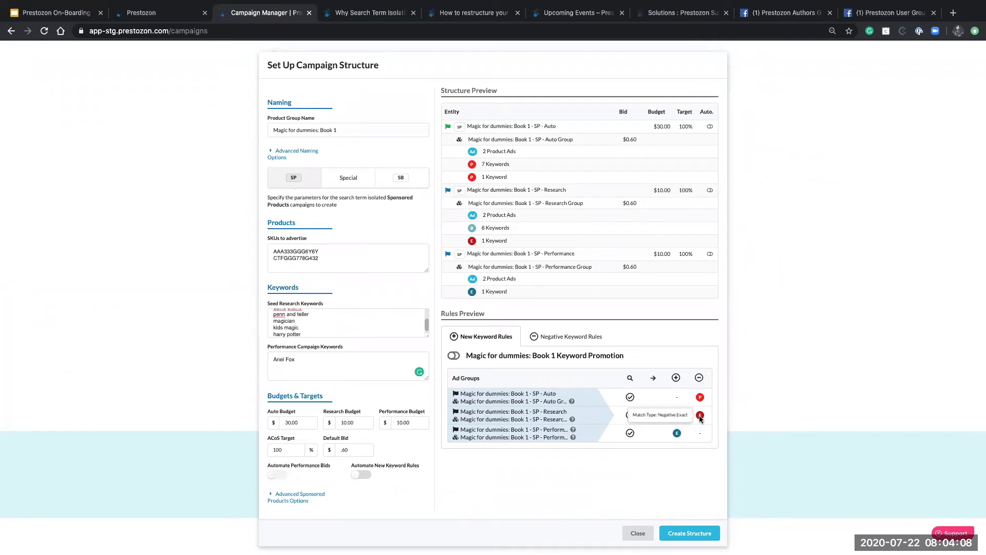
pyautogui.moveTo(677, 436)
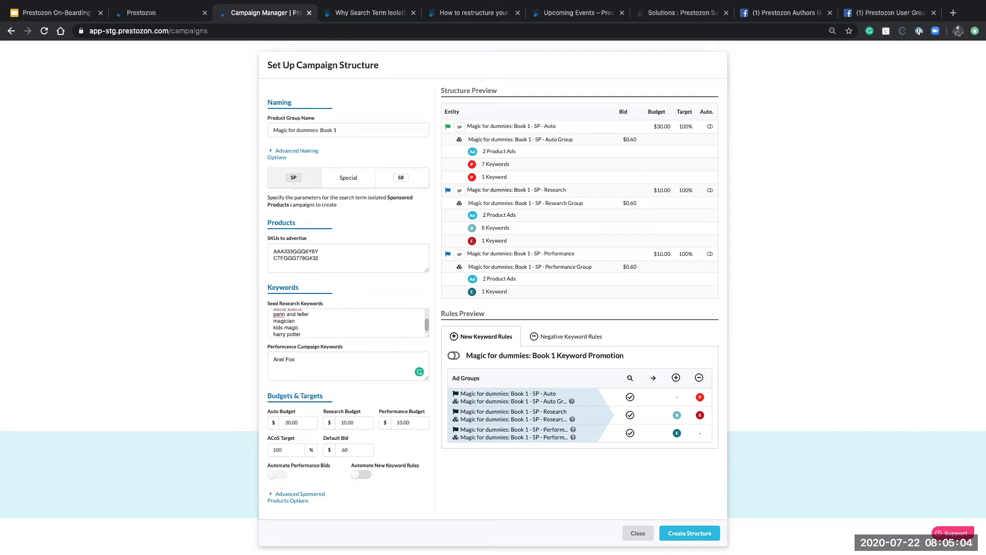
# Close the Set Up Campaign Structure dialog without creating the campaigns
pyautogui.click(640, 537)
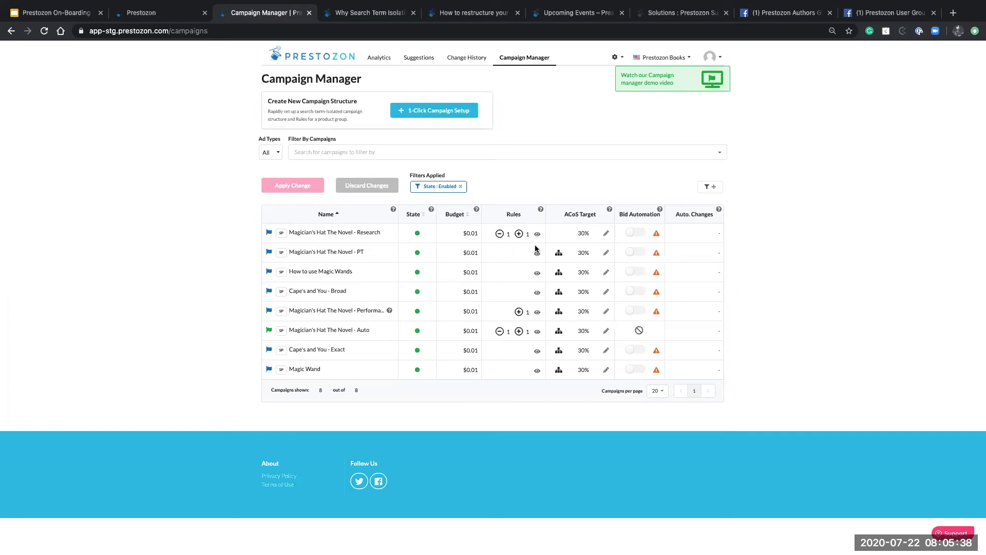
# Open the Keyword Promotion rule for Magician's Hat The Novel - Auto and search ad groups for 'wand'
pyautogui.click(538, 332)
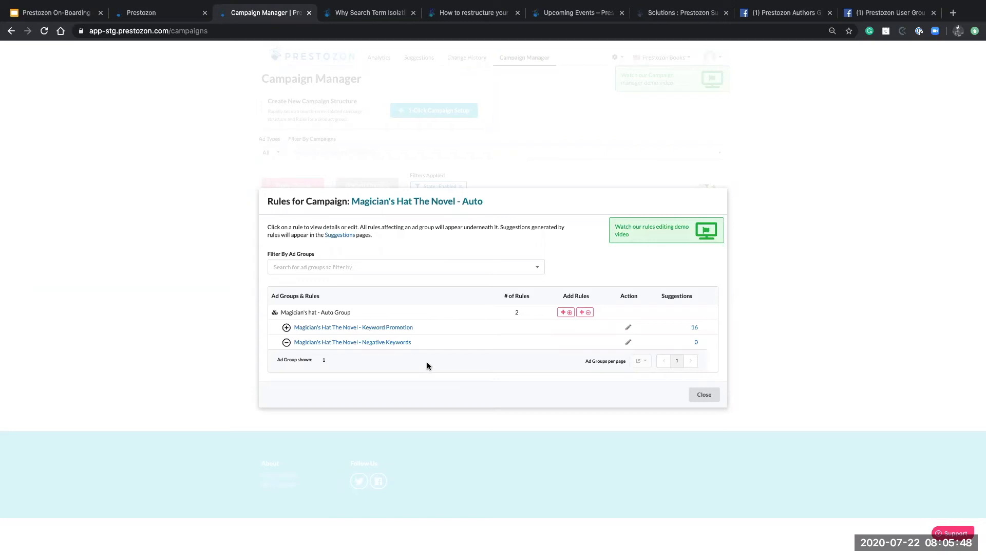
pyautogui.click(377, 327)
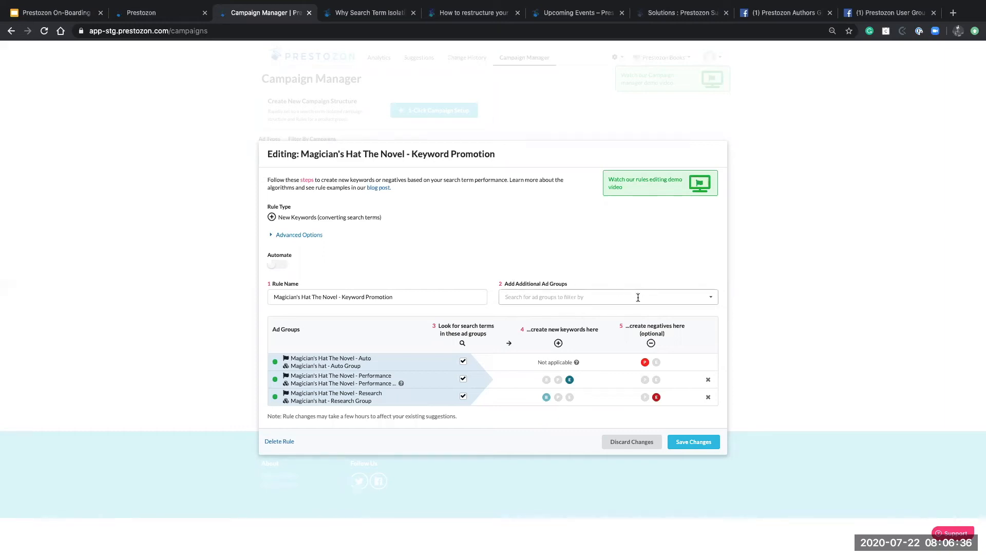
pyautogui.click(638, 298)
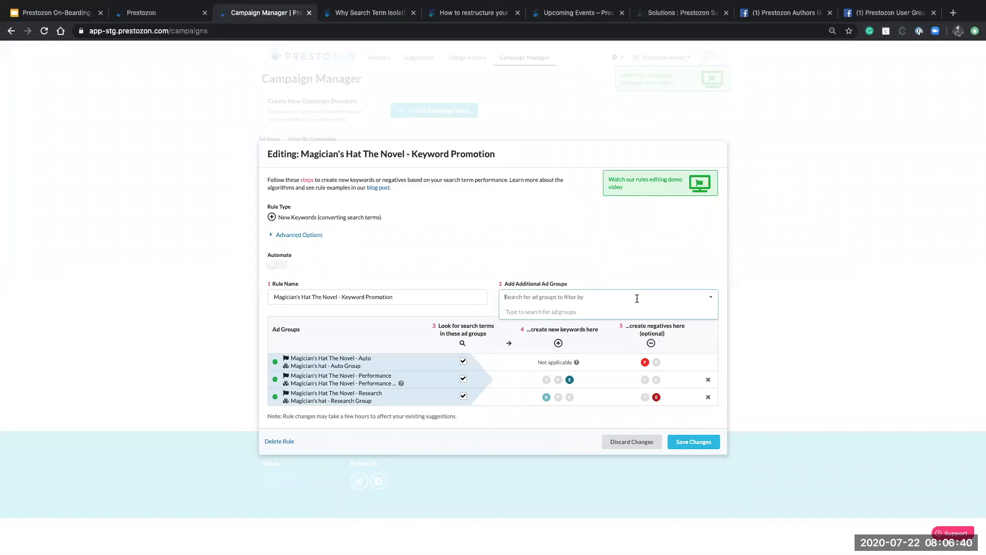
pyautogui.write('wand')
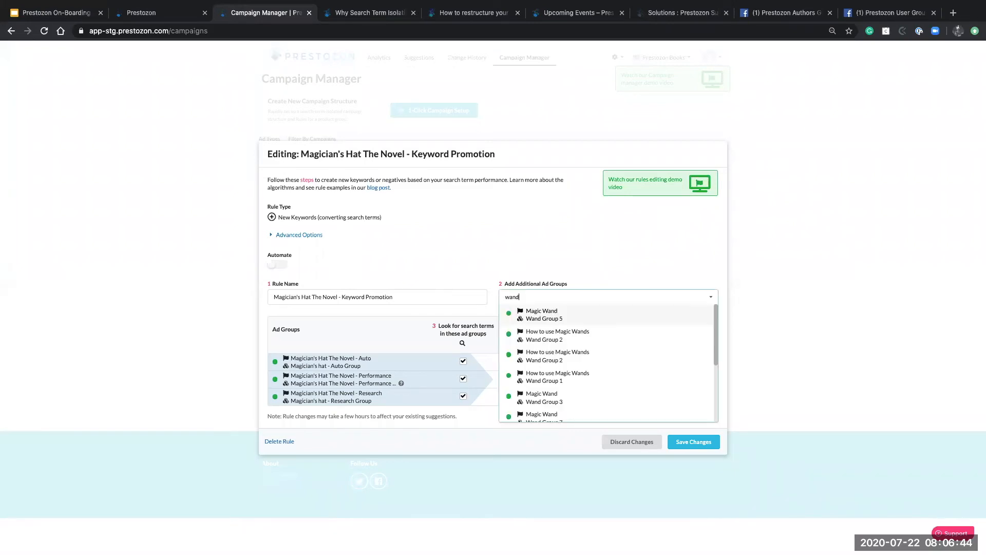
# Add Wand Groups 2, 5, 3, 7 and 1 to the rule's additional ad groups
pyautogui.click(626, 334)
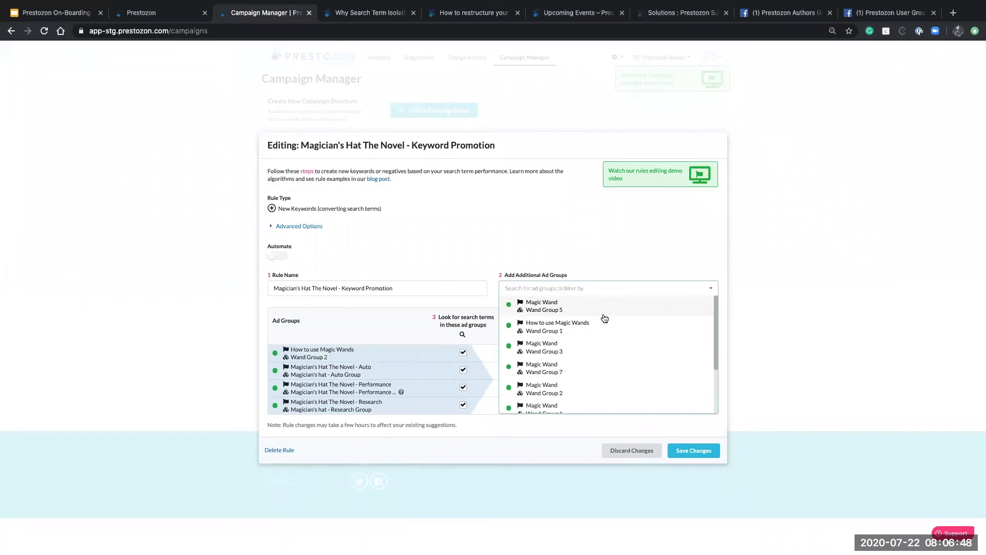
pyautogui.click(604, 315)
pyautogui.click(605, 318)
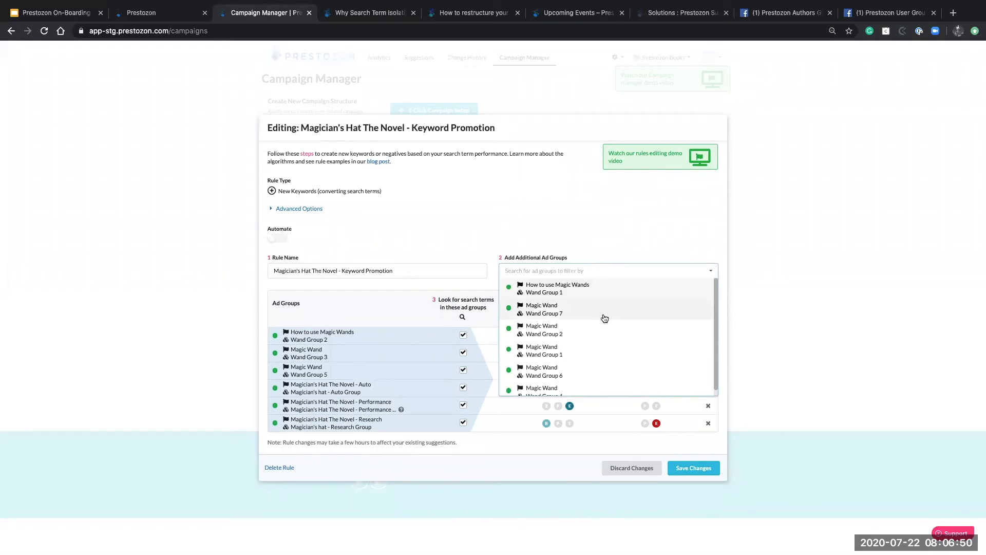
pyautogui.click(604, 318)
pyautogui.click(604, 318)
pyautogui.click(563, 200)
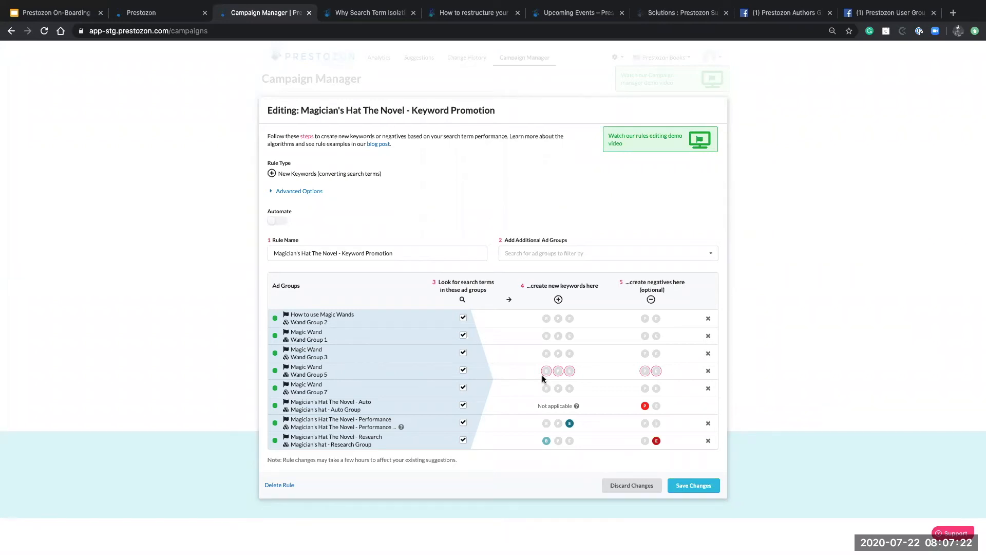
pyautogui.click(624, 254)
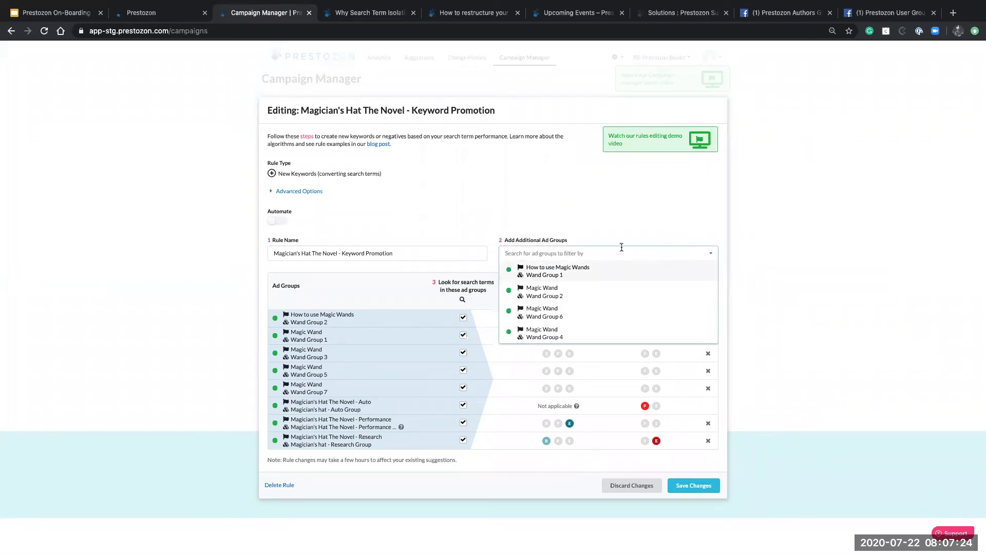
pyautogui.click(617, 235)
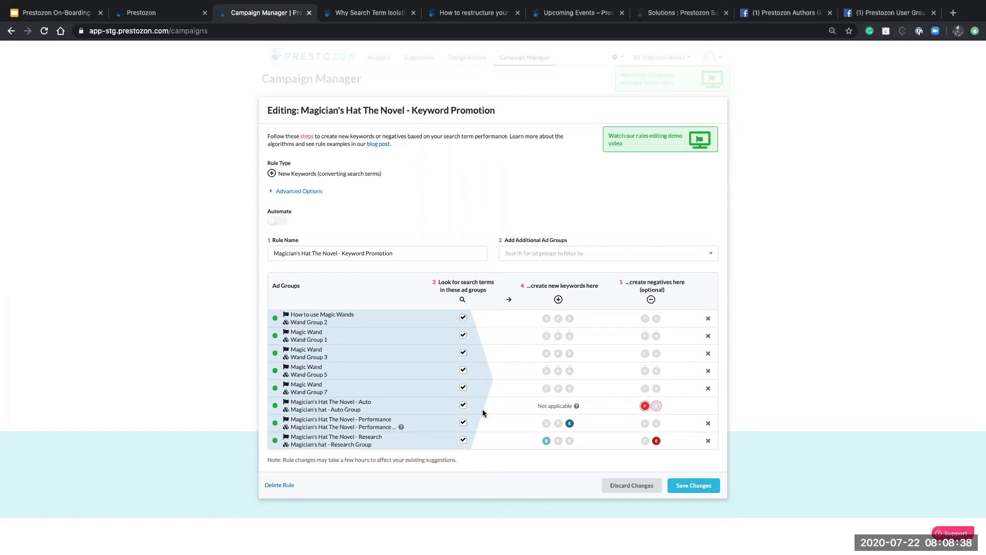
pyautogui.click(564, 252)
# Remove the unmatched 'auto' search from the Add Additional Ad Groups field
pyautogui.write('auto')
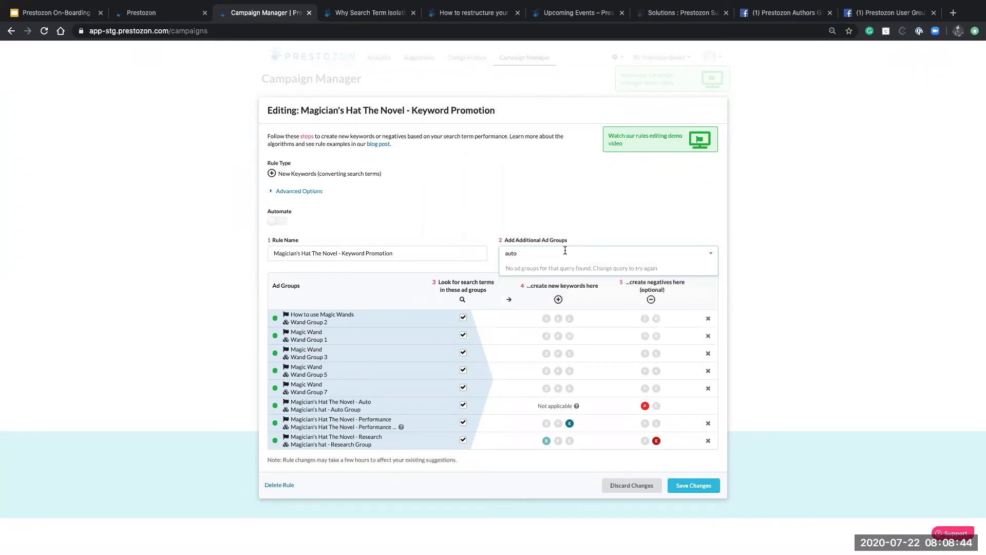
pyautogui.press('BackSpace')
pyautogui.press('BackSpace')
pyautogui.press('BackSpace')
pyautogui.press('BackSpace')
pyautogui.click(562, 232)
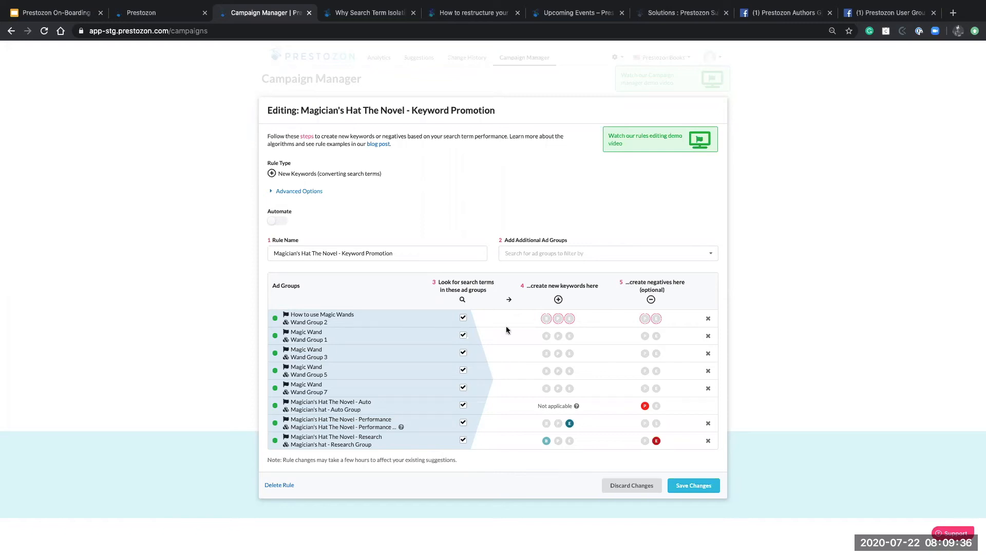
# Enable negative phrase keywords for Wand Group 2 and exclude the Auto group from negatives and search terms
pyautogui.click(646, 319)
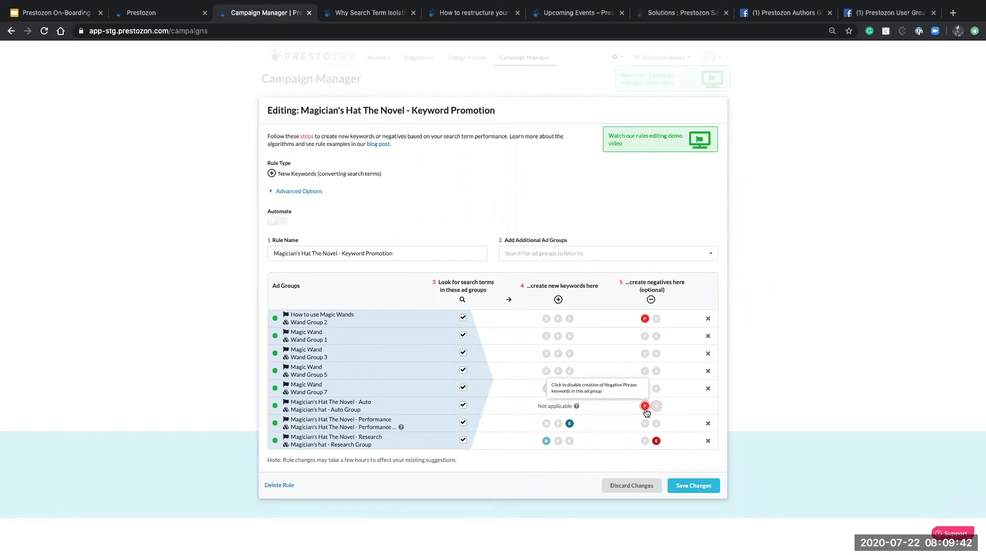
pyautogui.click(645, 407)
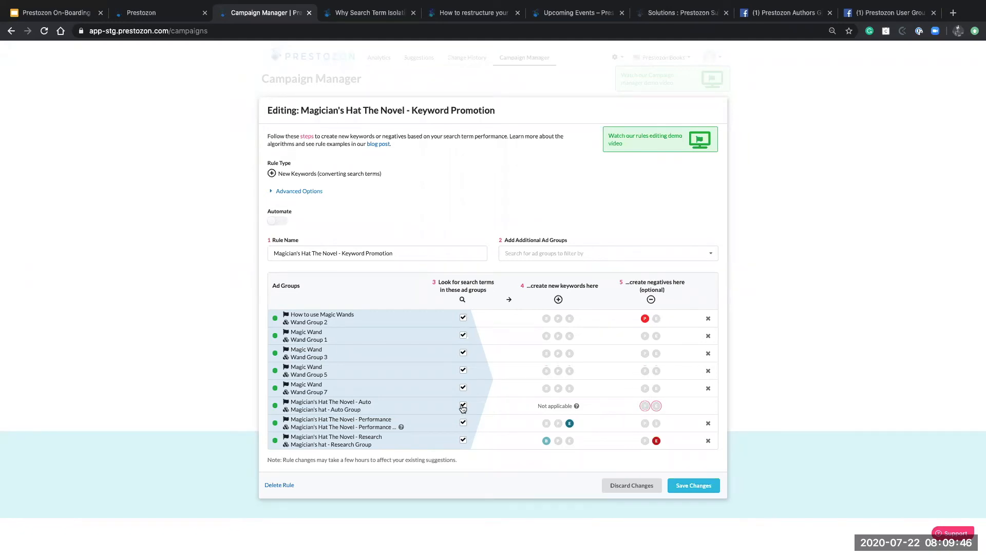
pyautogui.click(463, 406)
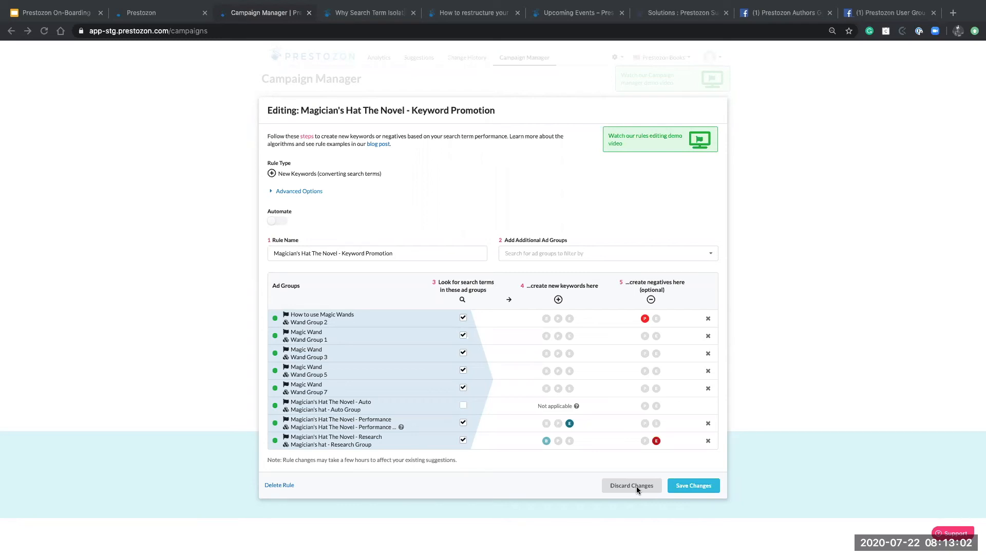
# Toggle rule automation on and back off, then expand Advanced Options to show Order Threshold and Max ACoS
pyautogui.click(272, 222)
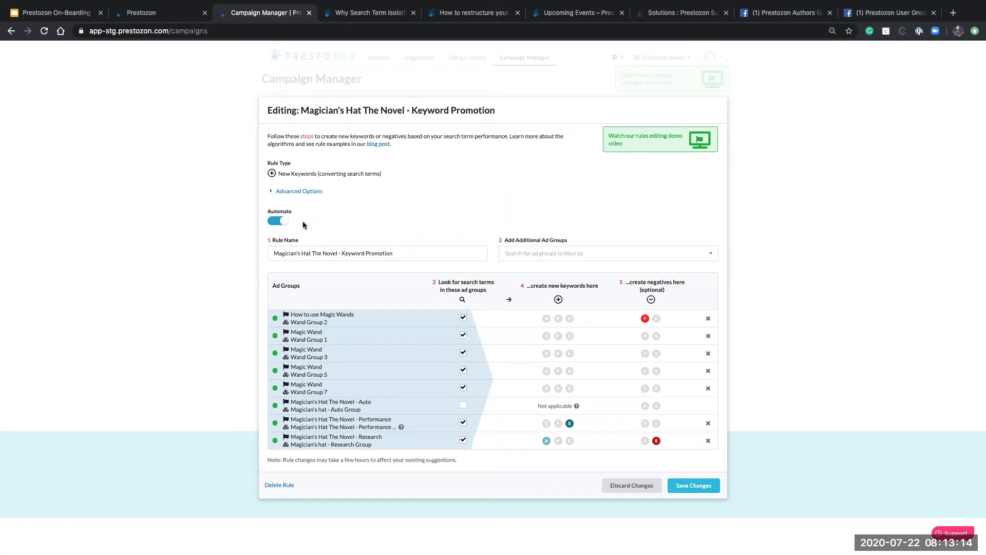
pyautogui.click(286, 225)
pyautogui.click(281, 193)
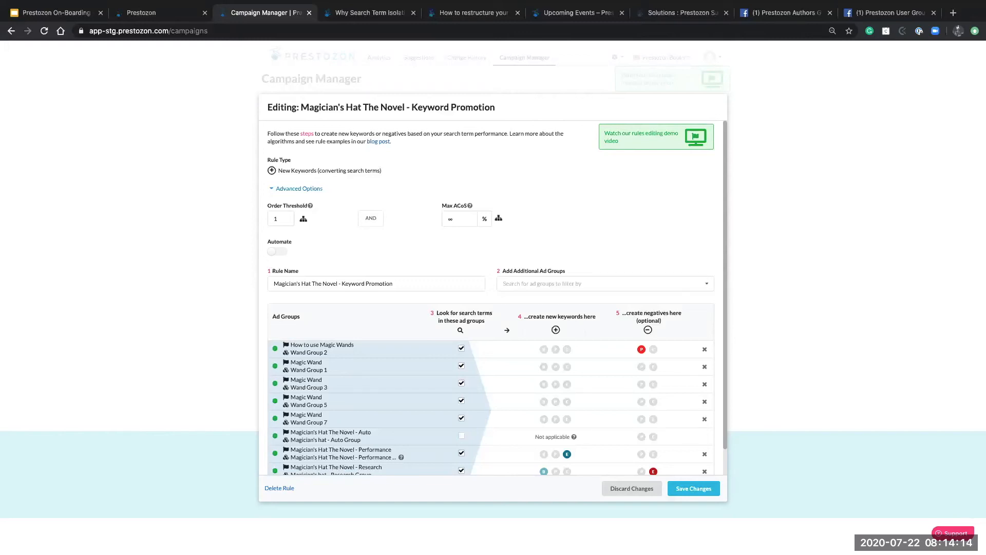
# Discard the rule edits, close the Rules overview, and view the keyword suggestions list
pyautogui.click(645, 492)
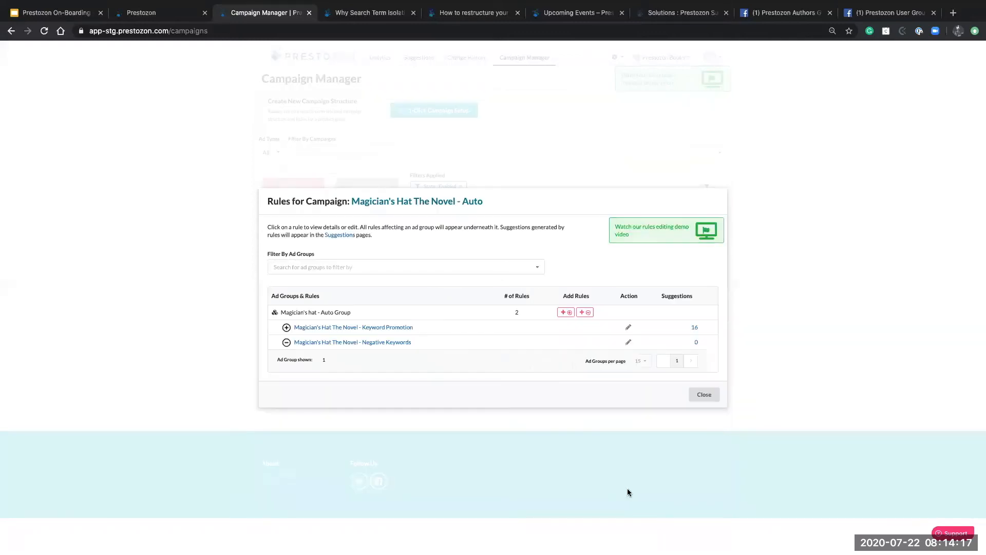
pyautogui.click(712, 397)
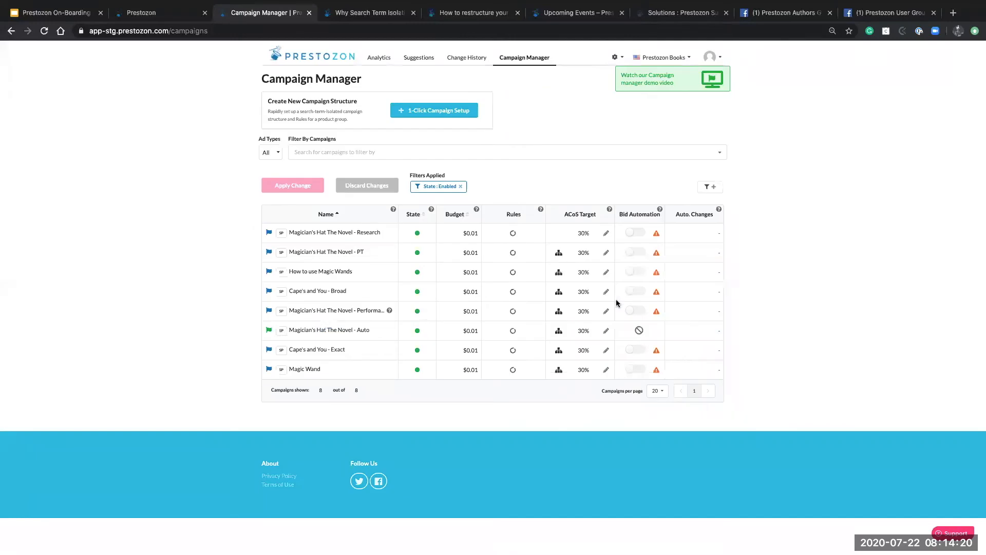
pyautogui.click(420, 59)
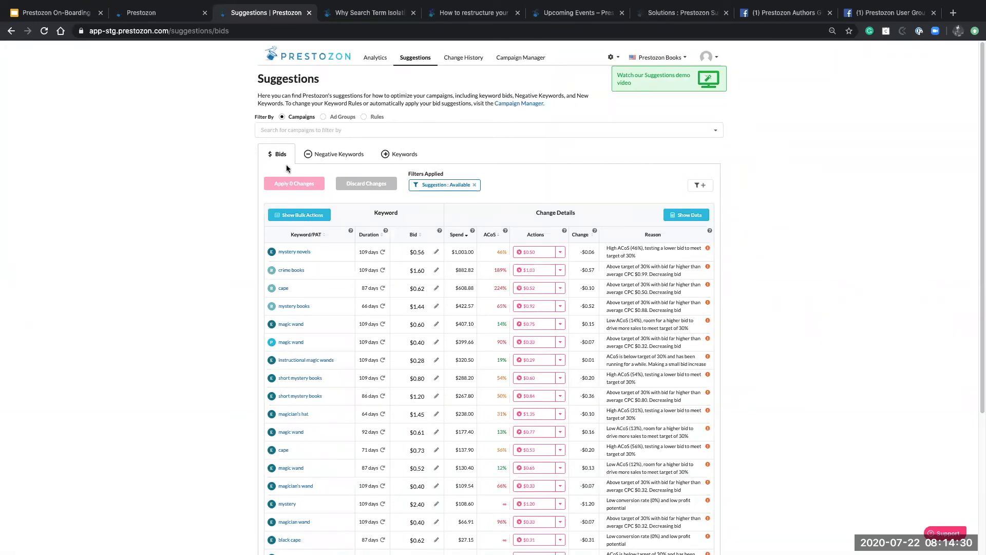
pyautogui.click(414, 155)
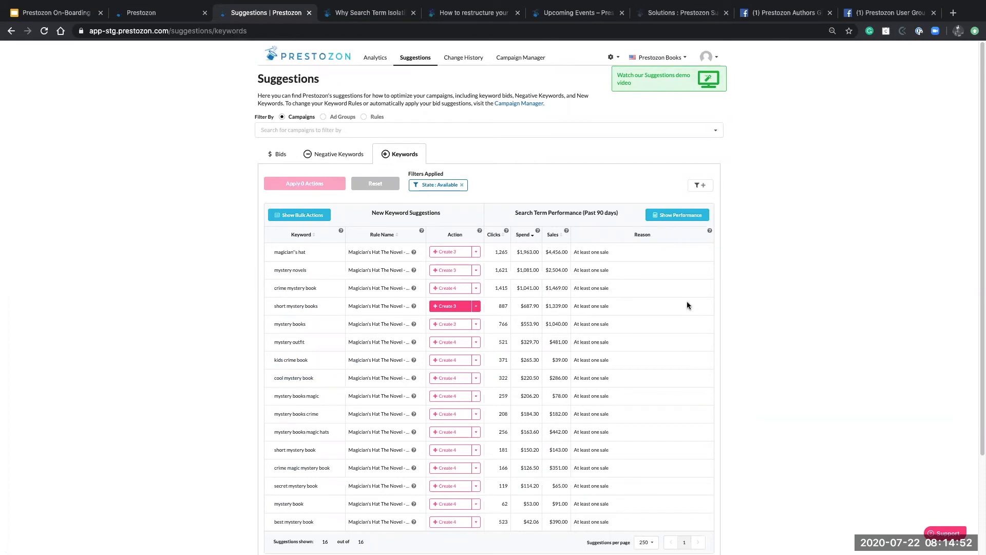
# Preview the keywords, bids and ad groups the magician's hat Create 3 action would add
pyautogui.moveTo(446, 255)
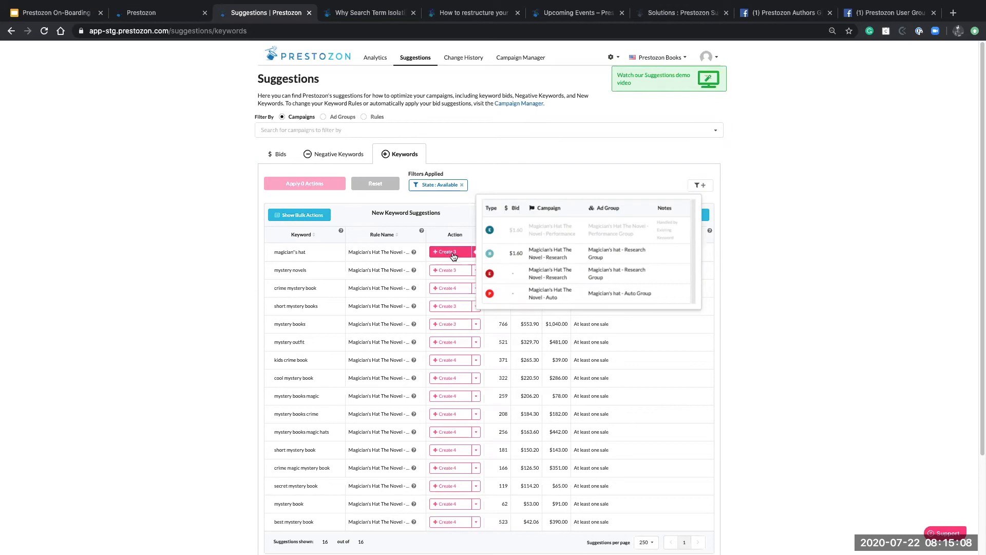
# Queue the magician's hat Create 3 action and reveal the bulk actions row
pyautogui.click(465, 254)
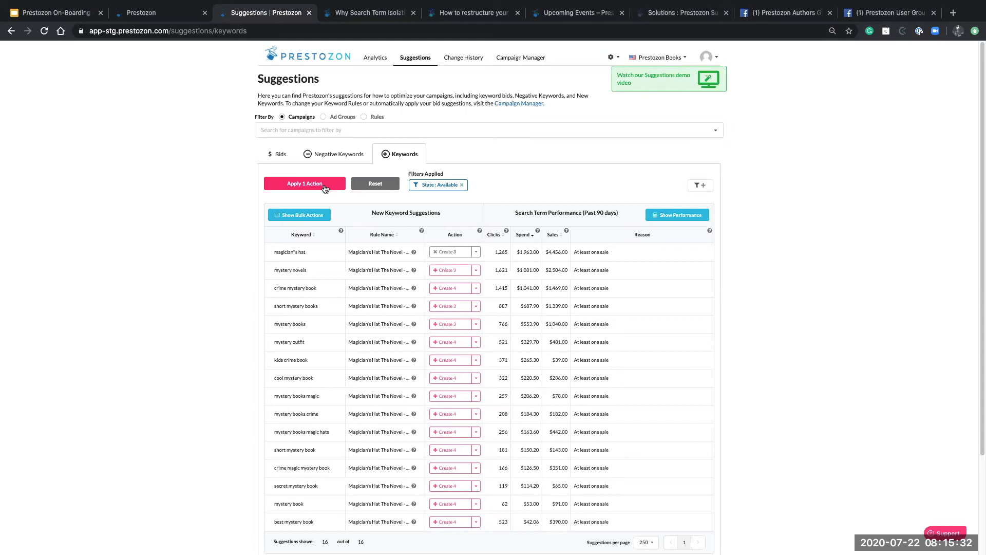
pyautogui.click(315, 219)
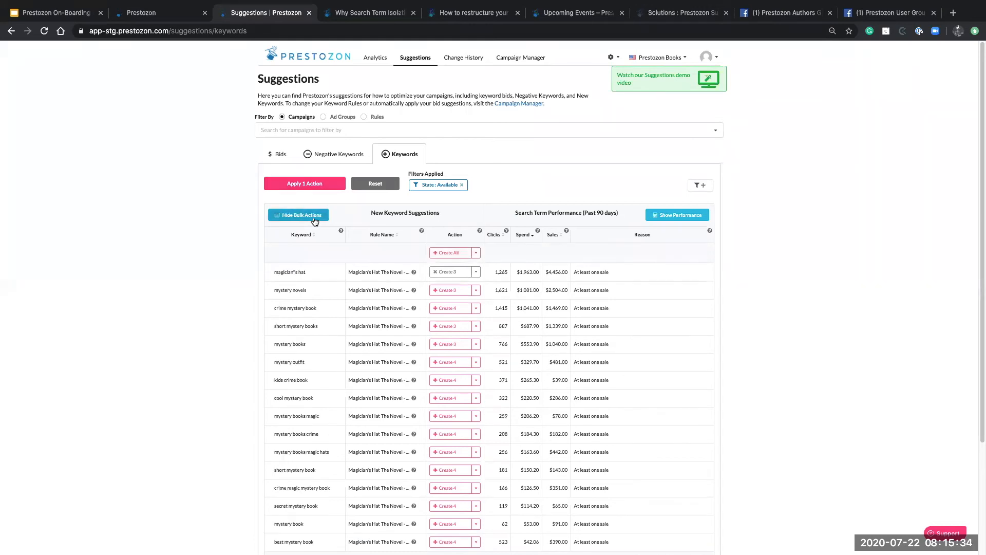
# Queue all 16 keyword suggestions with Create All, and check the other bulk options
pyautogui.click(438, 253)
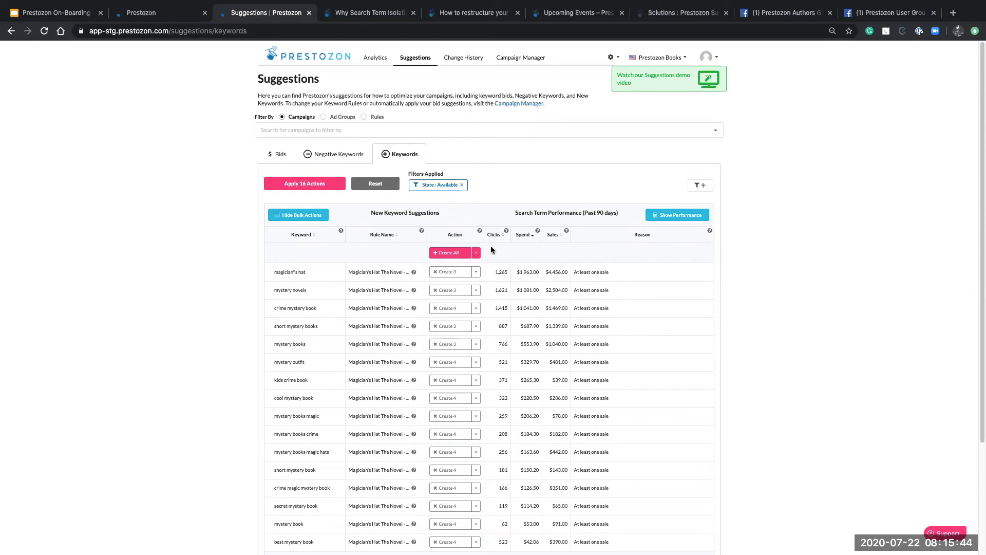
pyautogui.click(478, 256)
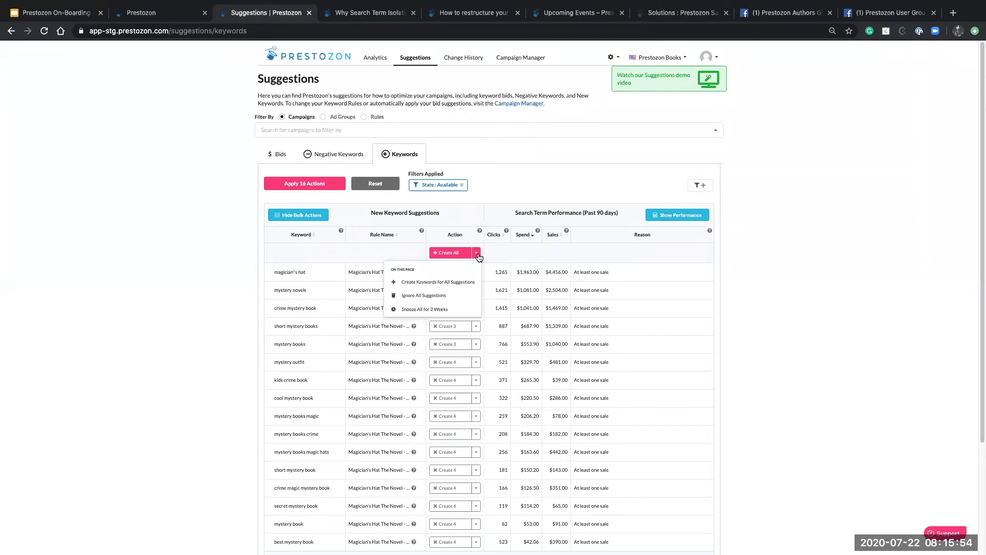
pyautogui.click(479, 257)
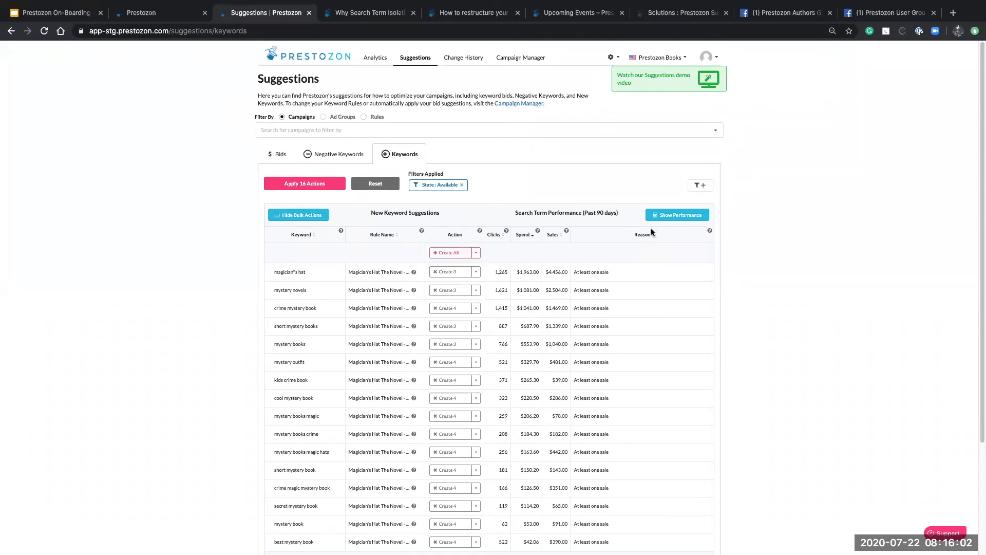
# Turn on performance metrics for the keyword suggestions and view the 'kids crime book' Action choices
pyautogui.click(678, 216)
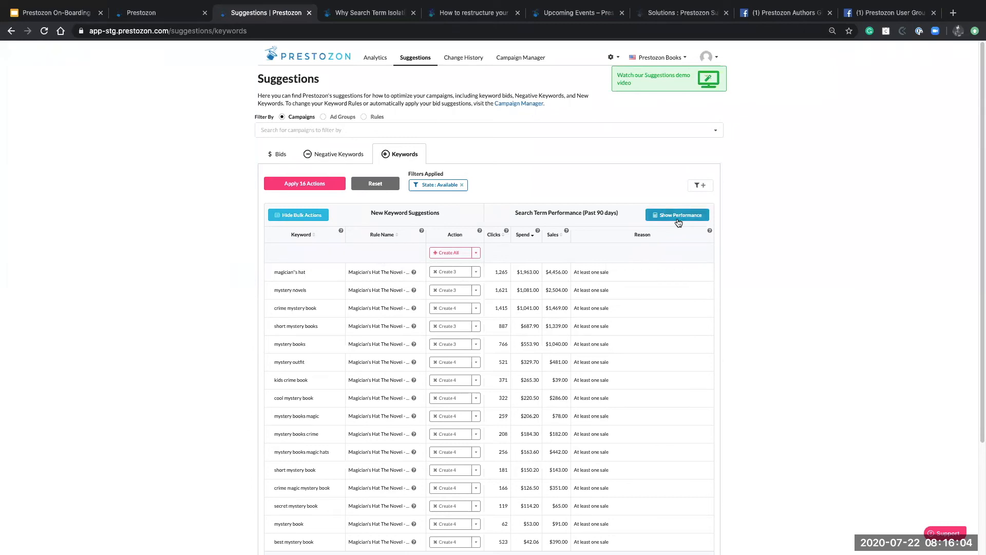
pyautogui.scroll(-2, 760, 281)
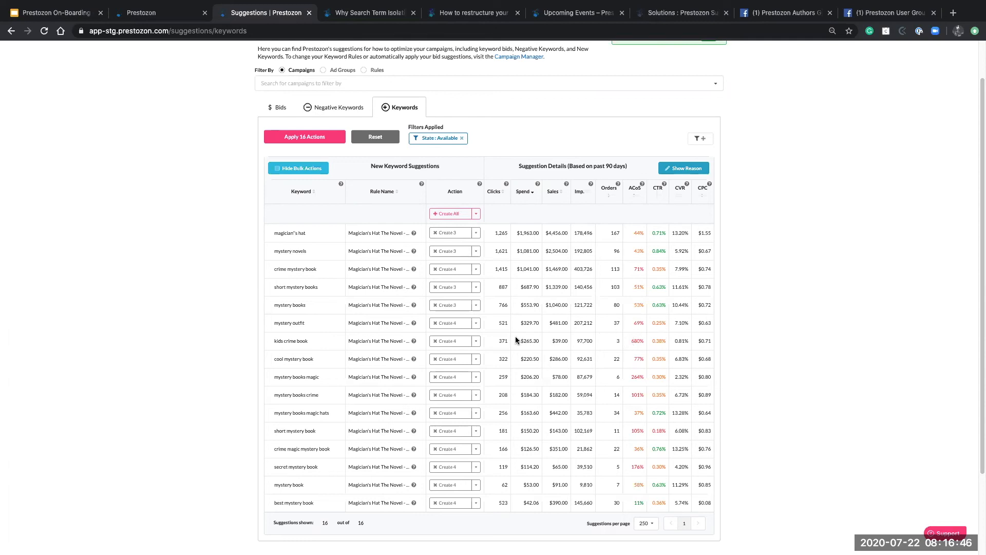
pyautogui.click(476, 342)
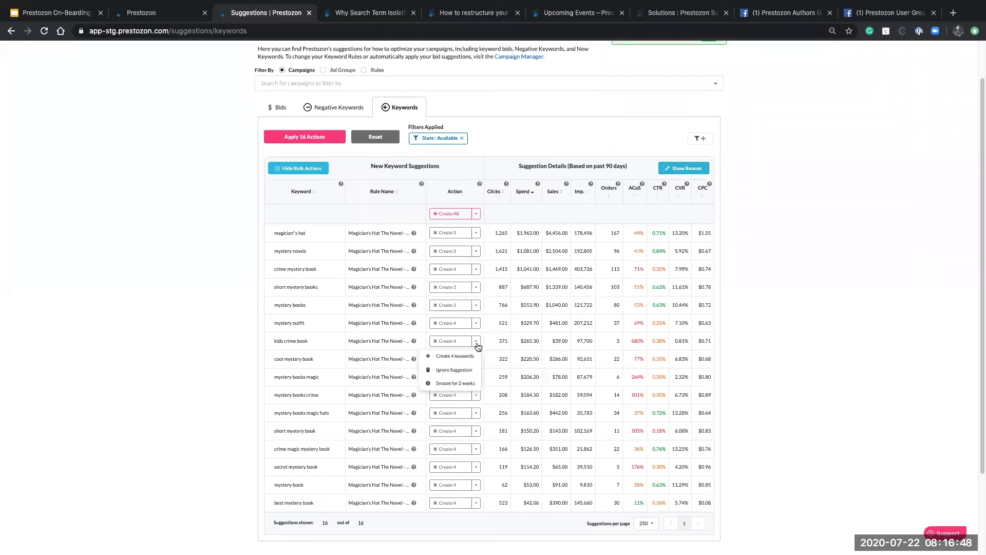
pyautogui.click(476, 343)
pyautogui.moveTo(452, 339)
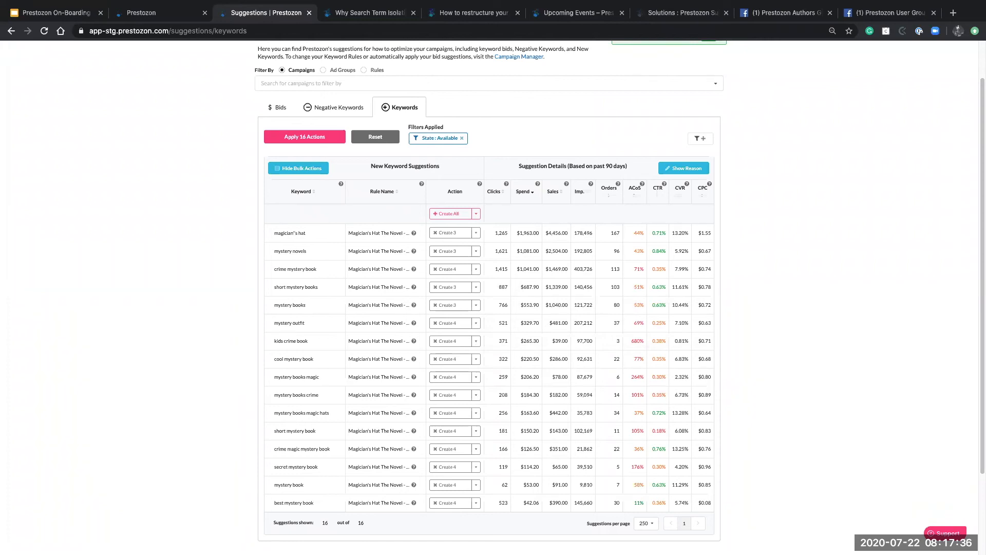
pyautogui.scroll(2, 549, 392)
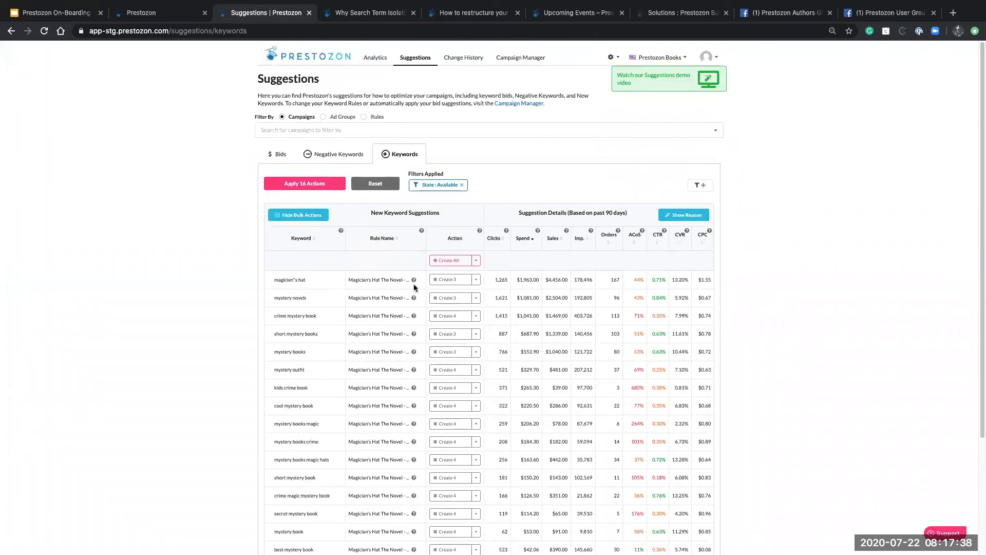
# Review the Bids tab of suggested keyword bid changes, then go to Campaign Manager
pyautogui.click(280, 156)
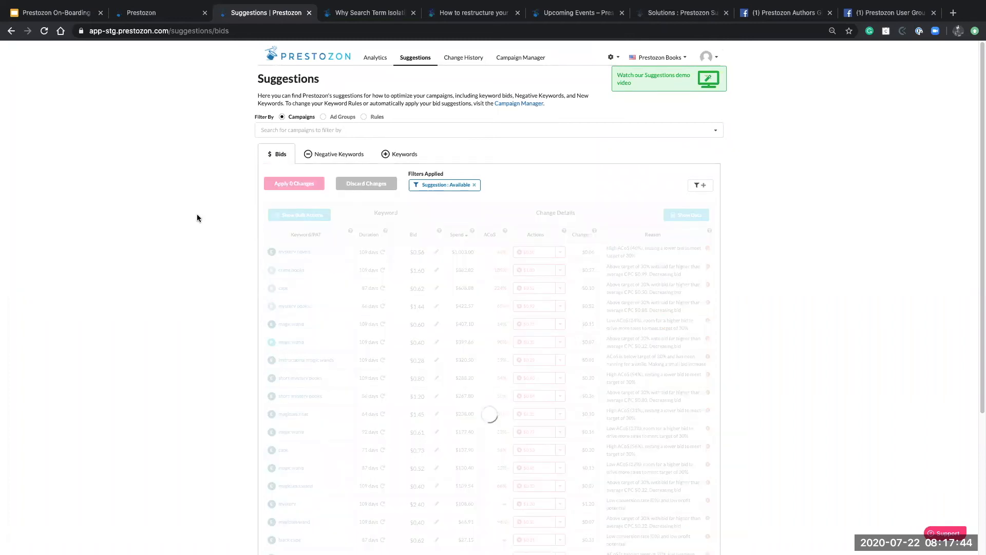
pyautogui.scroll(-3, 196, 213)
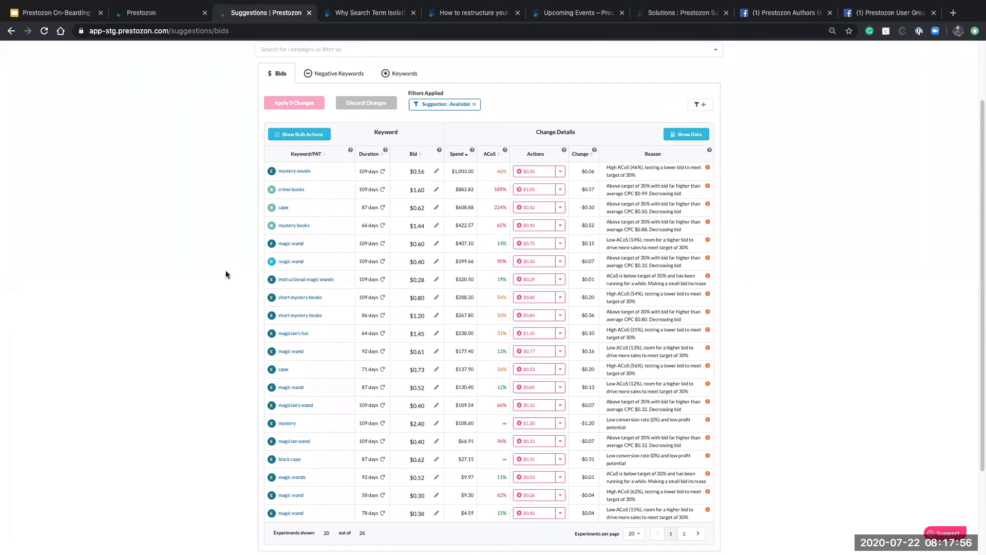
pyautogui.scroll(3, 226, 270)
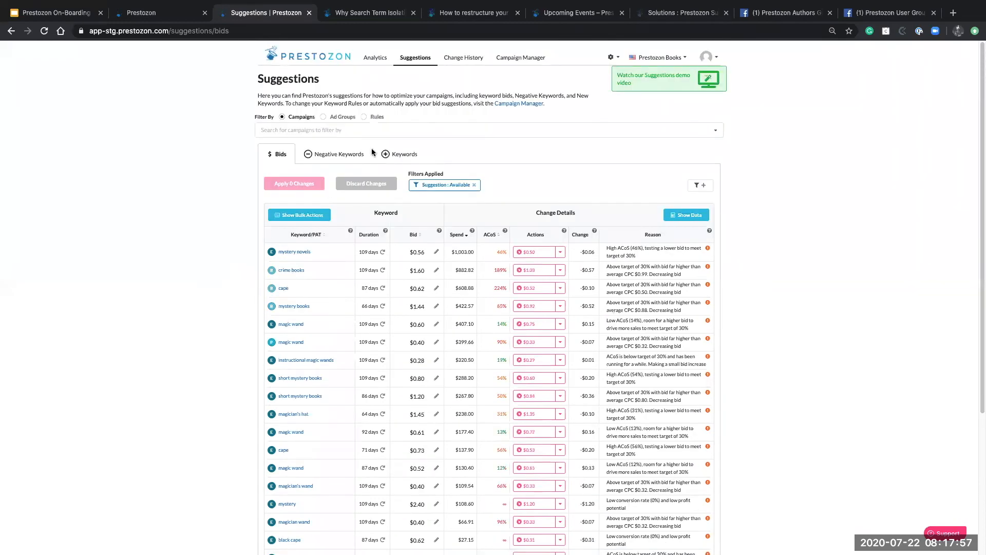
pyautogui.click(529, 59)
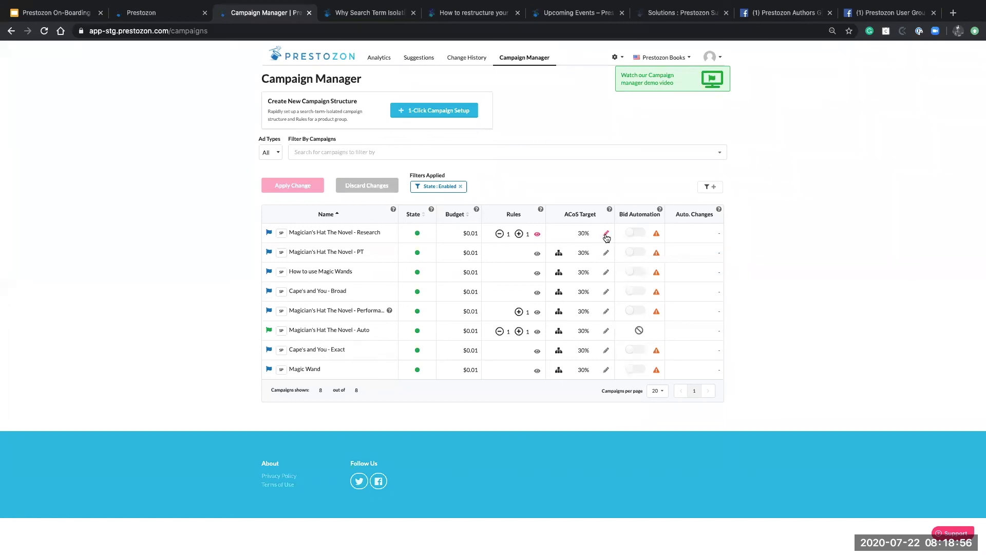
# Change the Magician's Hat The Novel - Auto ACoS target from 30 to 90 as a pending edit
pyautogui.click(607, 332)
pyautogui.press('BackSpace')
pyautogui.press('BackSpace')
pyautogui.write('90')
pyautogui.click(599, 331)
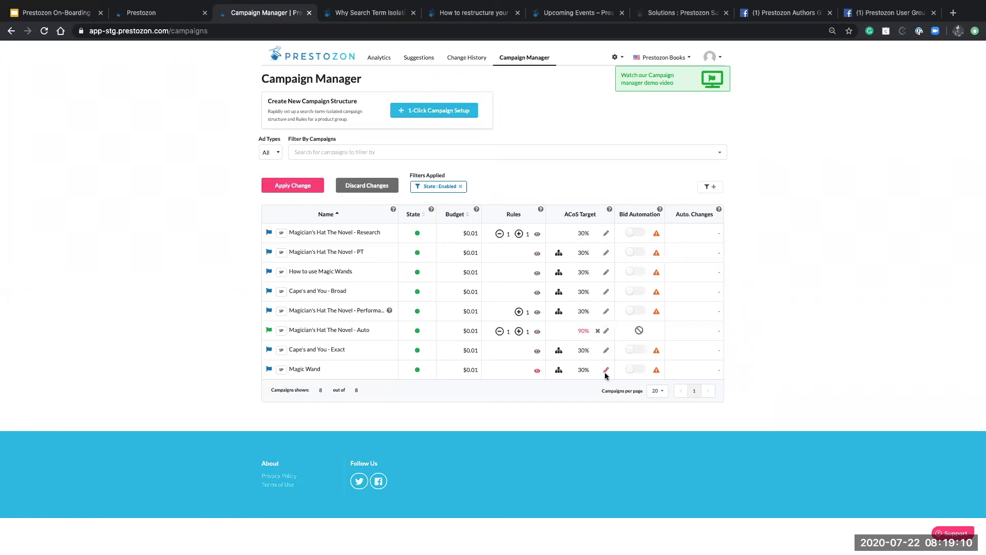
# Apply the 90% ACoS change, enable bid automation for Cape's and You - Broad, then return to Suggestions
pyautogui.click(300, 187)
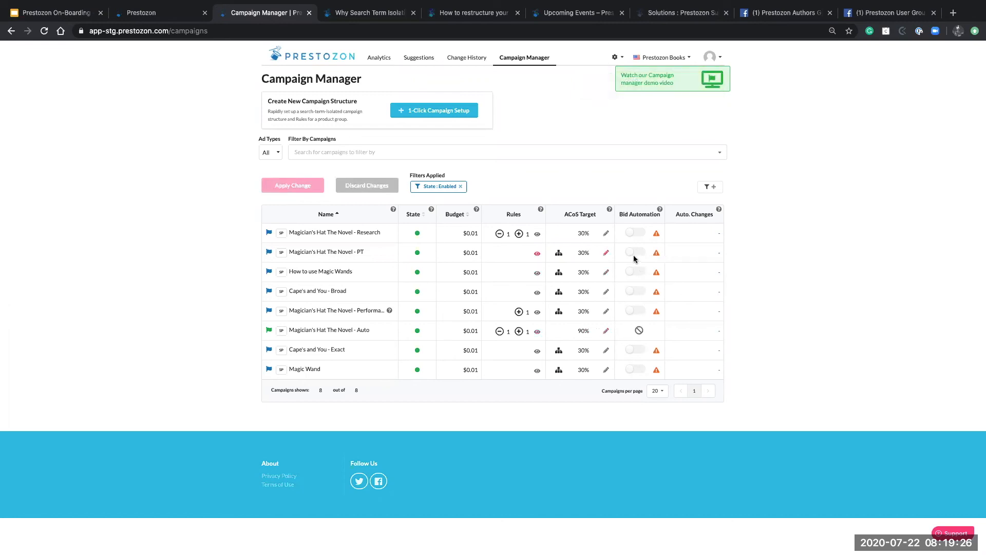
pyautogui.click(632, 292)
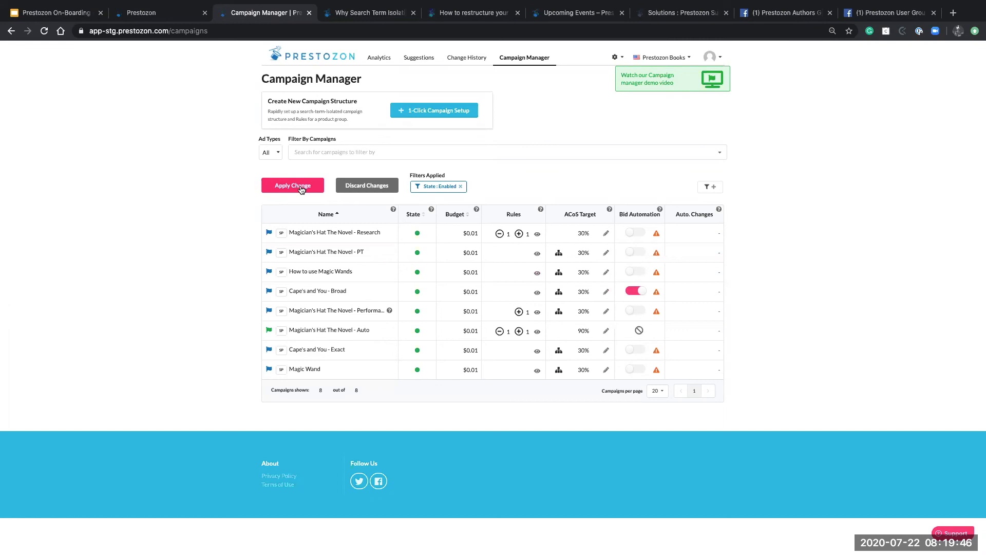
pyautogui.click(412, 59)
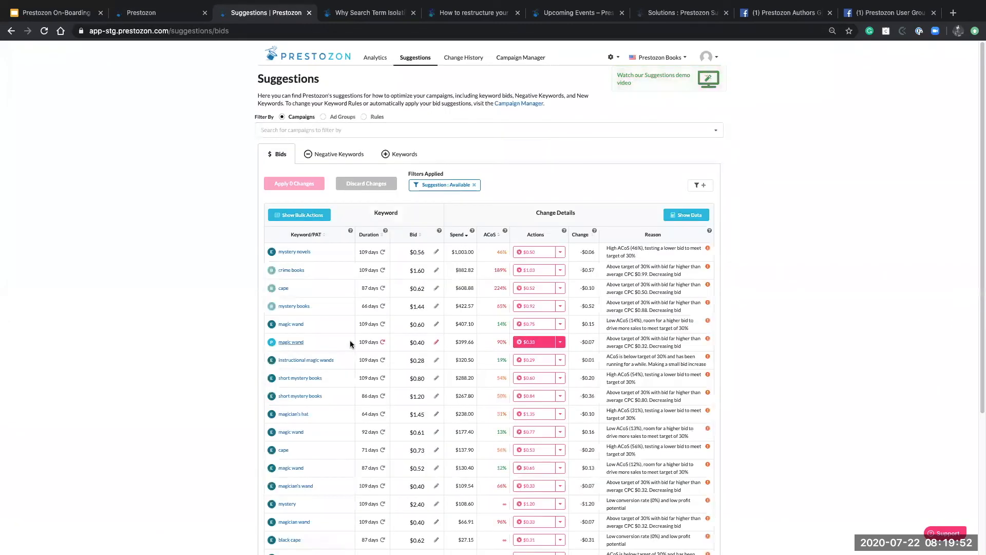
pyautogui.scroll(-1, 239, 294)
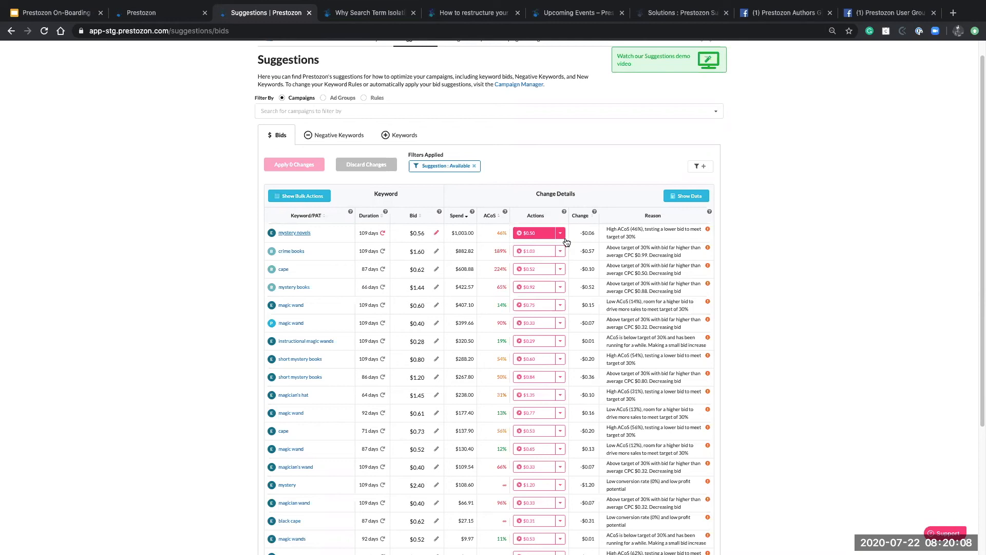
pyautogui.moveTo(273, 234)
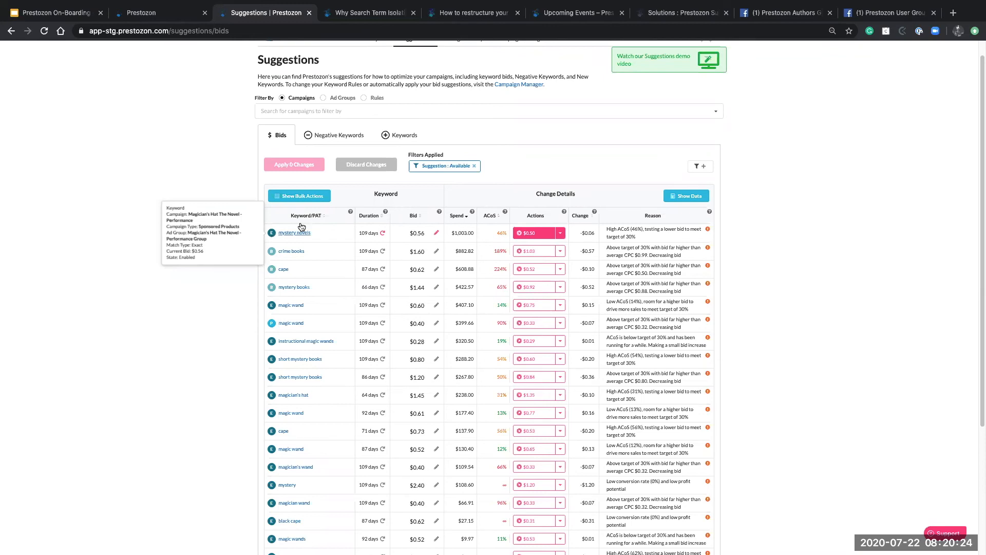
pyautogui.moveTo(709, 231)
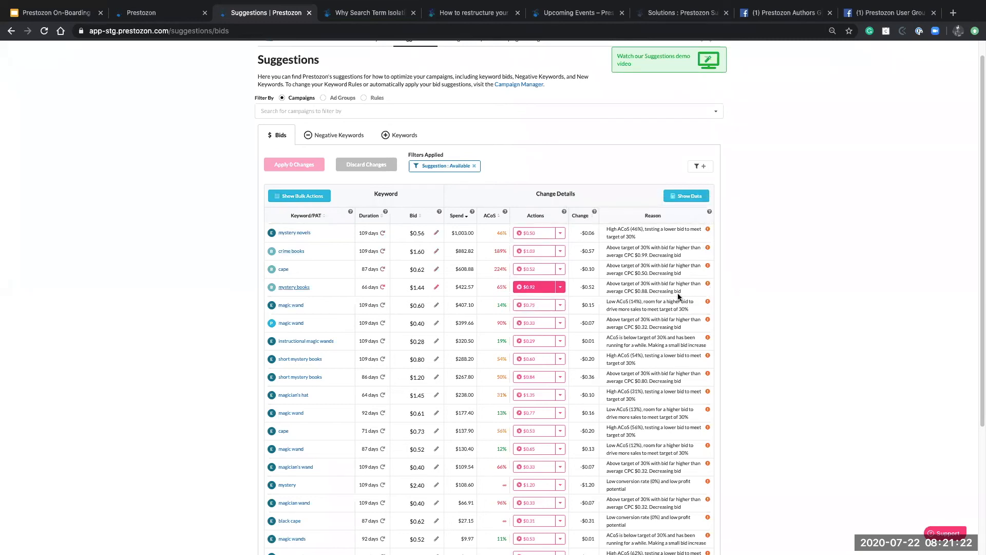
pyautogui.click(561, 233)
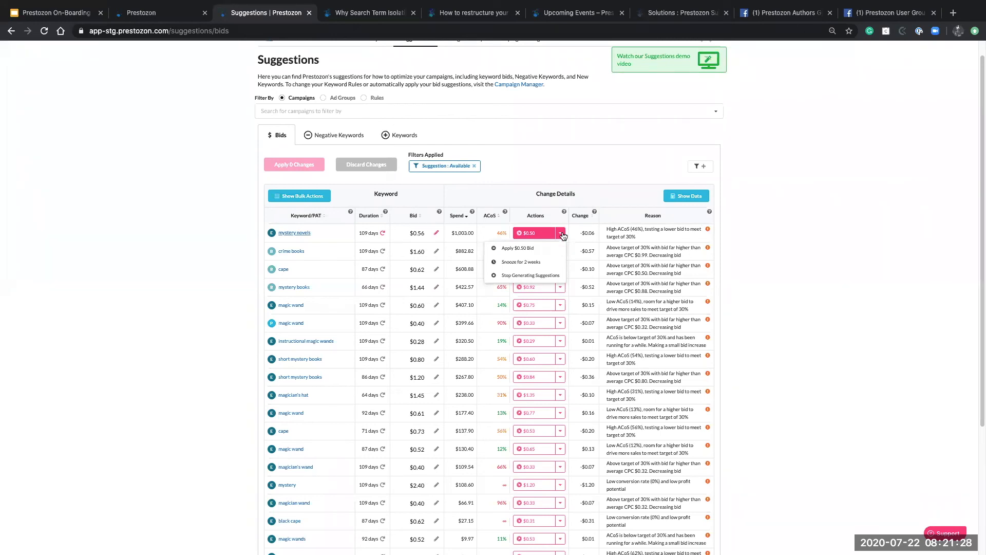
pyautogui.click(562, 234)
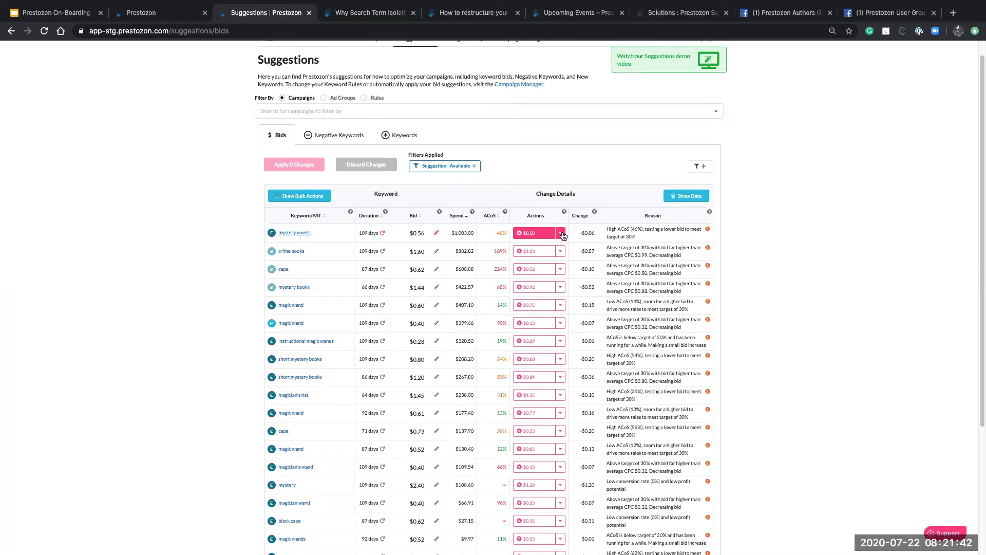
pyautogui.scroll(-1, 217, 286)
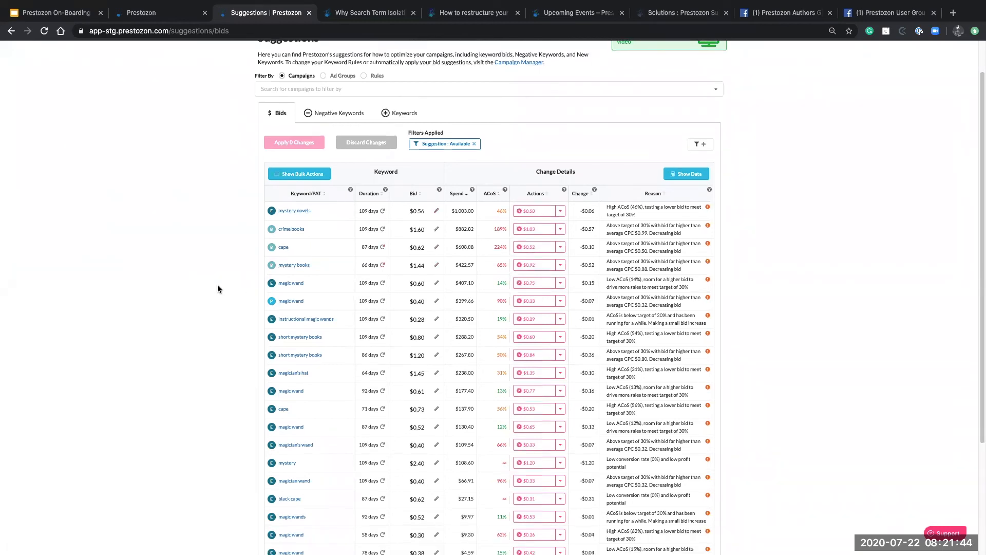
pyautogui.scroll(-1, 218, 286)
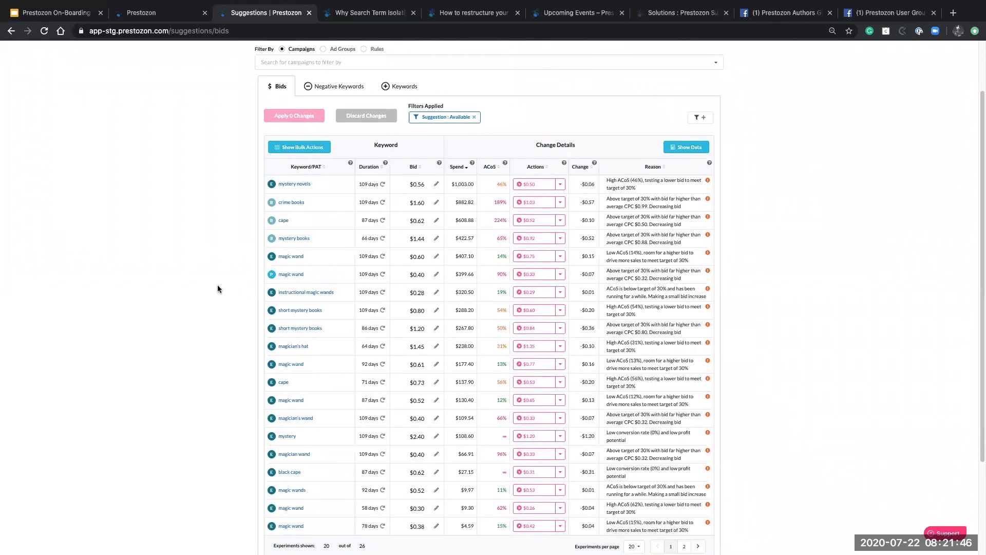
pyautogui.click(551, 188)
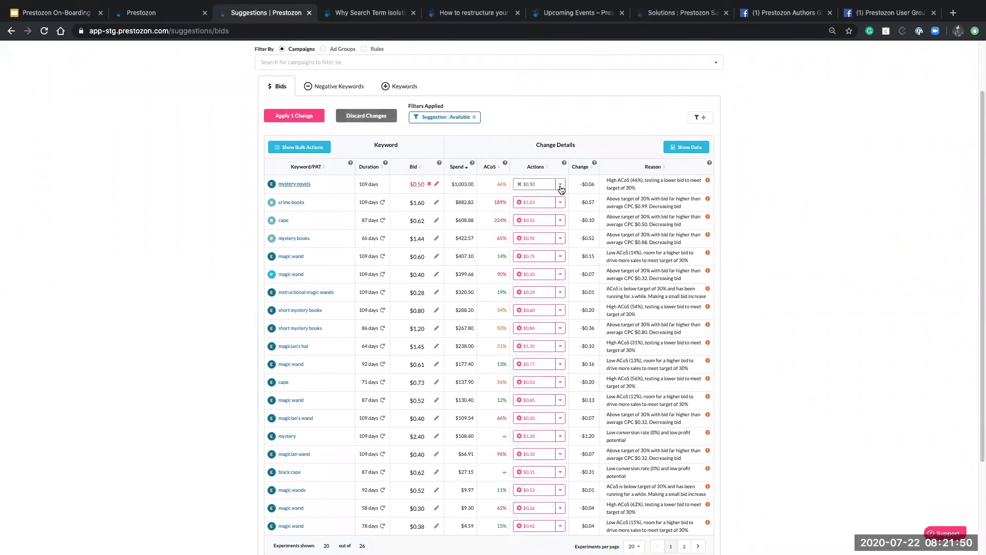
pyautogui.click(561, 187)
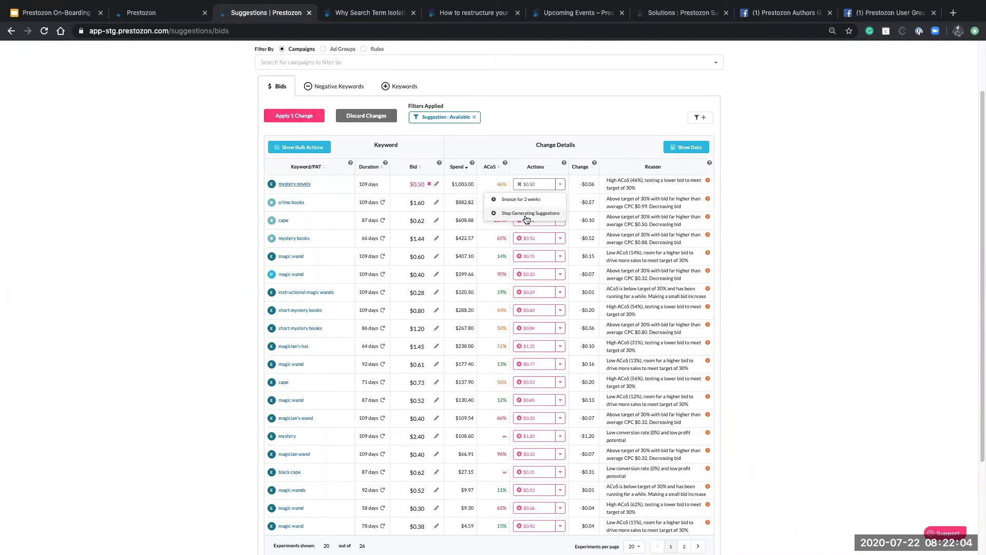
pyautogui.click(553, 113)
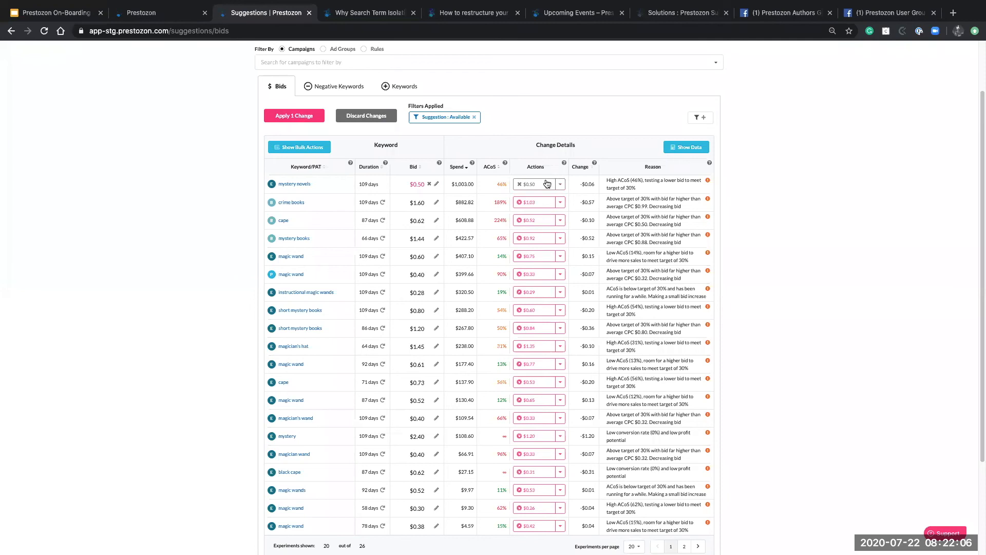
pyautogui.click(518, 184)
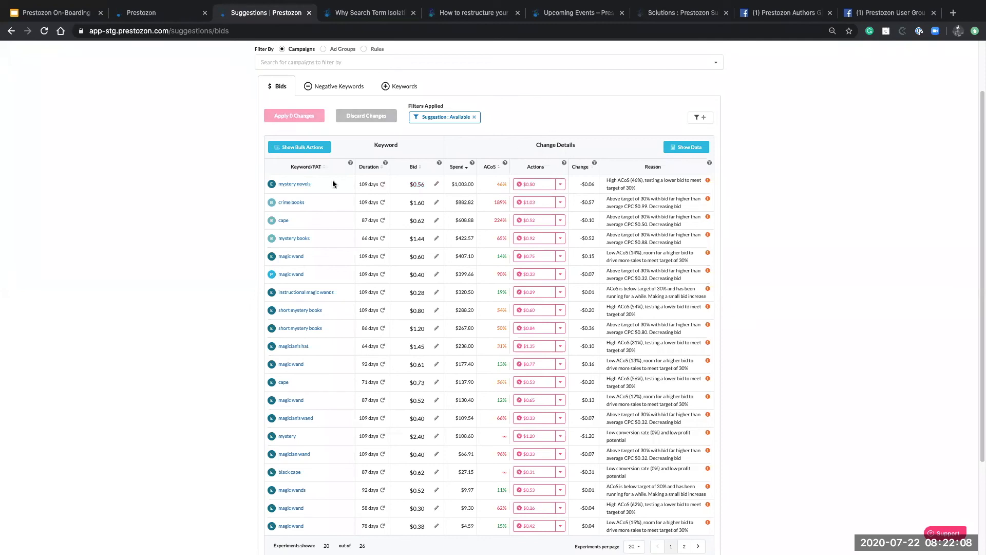
# Use the Apply All Bids bulk action and commit the 20 suggested bid changes
pyautogui.click(307, 147)
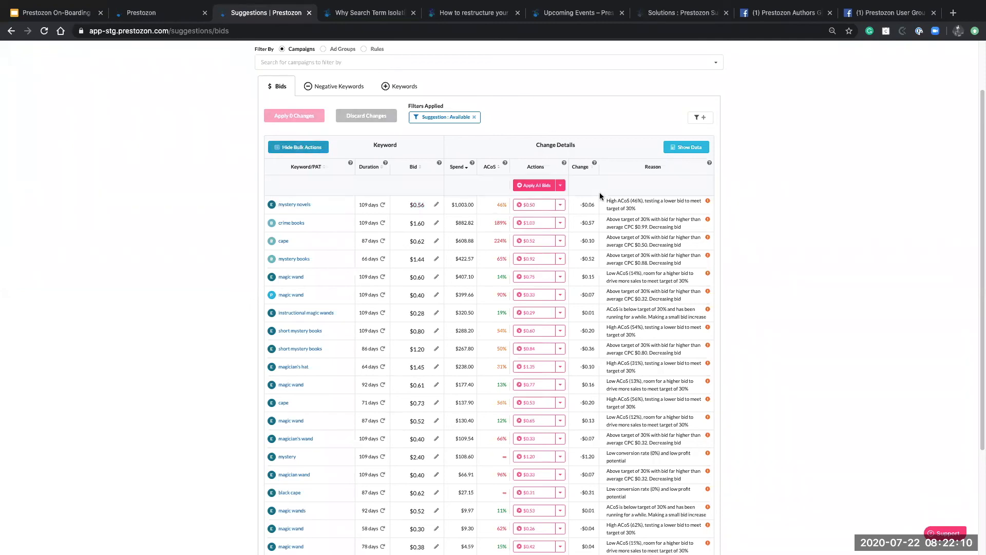
pyautogui.click(533, 187)
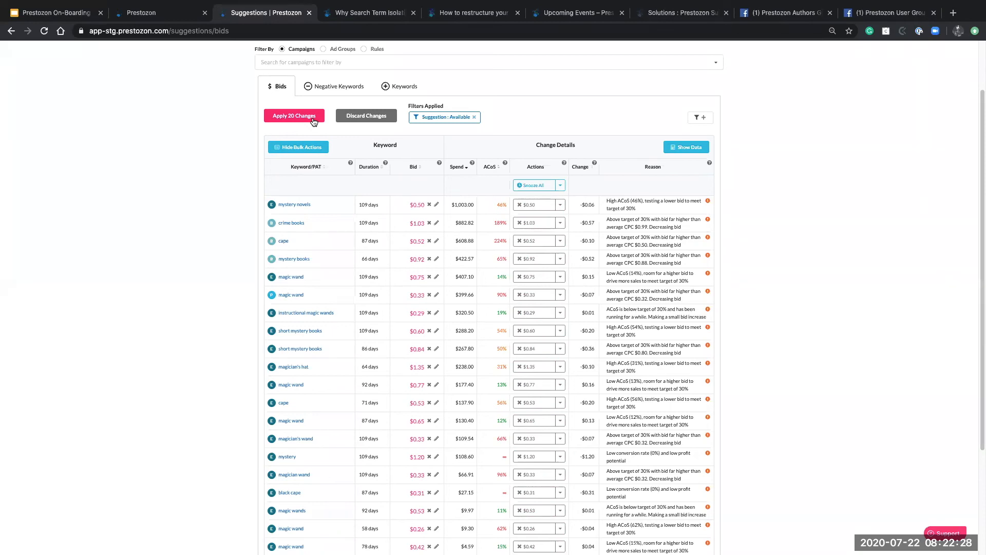
pyautogui.click(314, 121)
pyautogui.scroll(3, 513, 133)
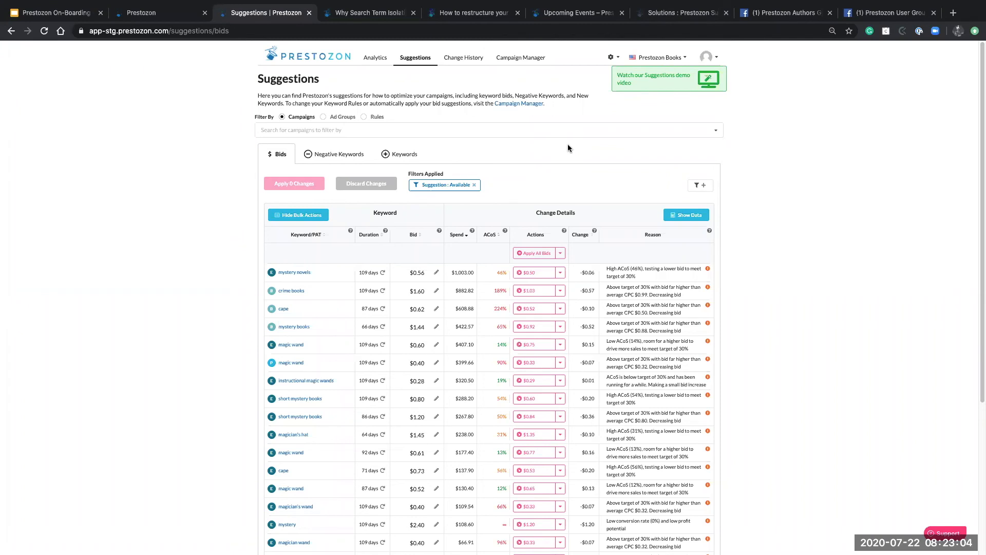
# Find the 'mystery novels' keyword in the bids table and open its Keyword Bid Details page
pyautogui.scroll(-1, 568, 148)
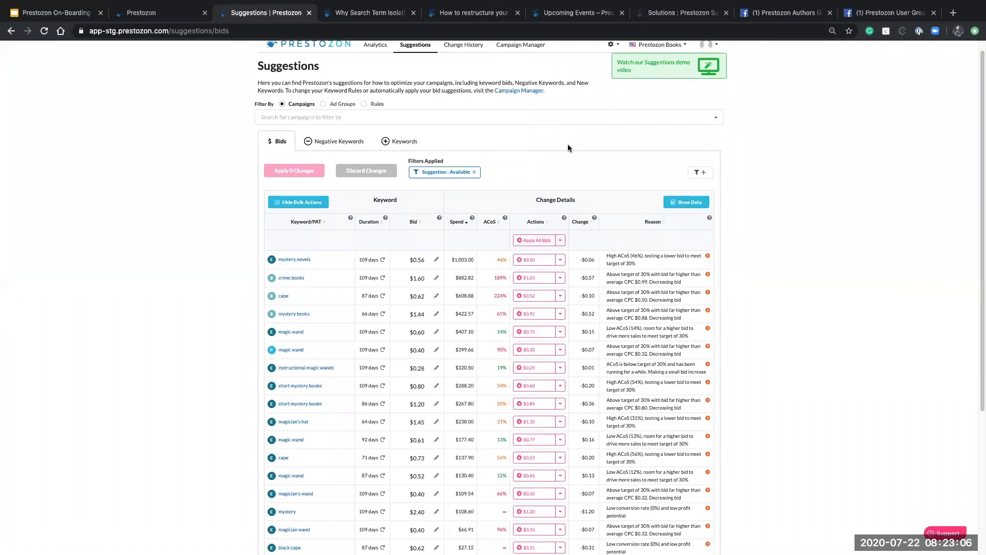
pyautogui.scroll(-1, 568, 148)
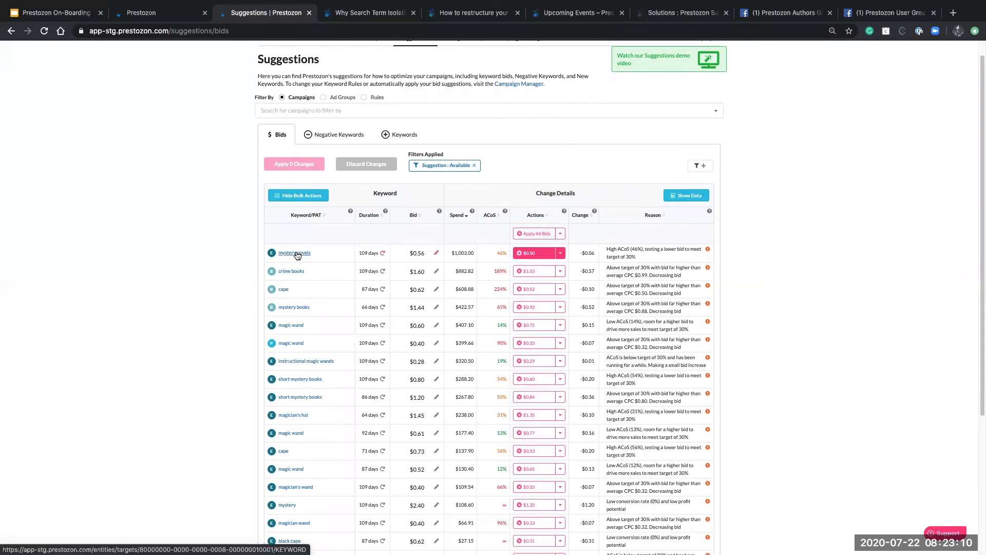
pyautogui.click(297, 255)
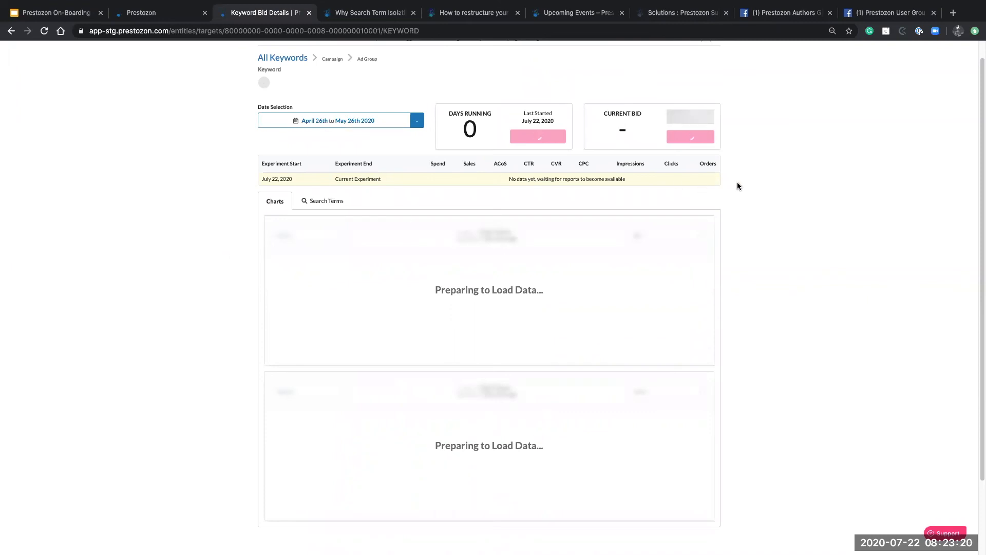
pyautogui.scroll(1, 738, 183)
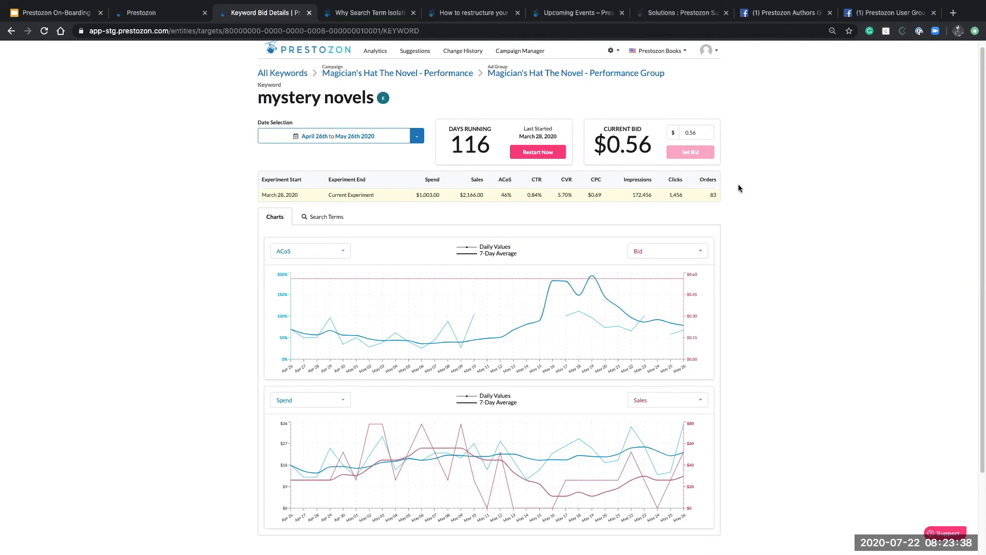
pyautogui.scroll(-1, 739, 185)
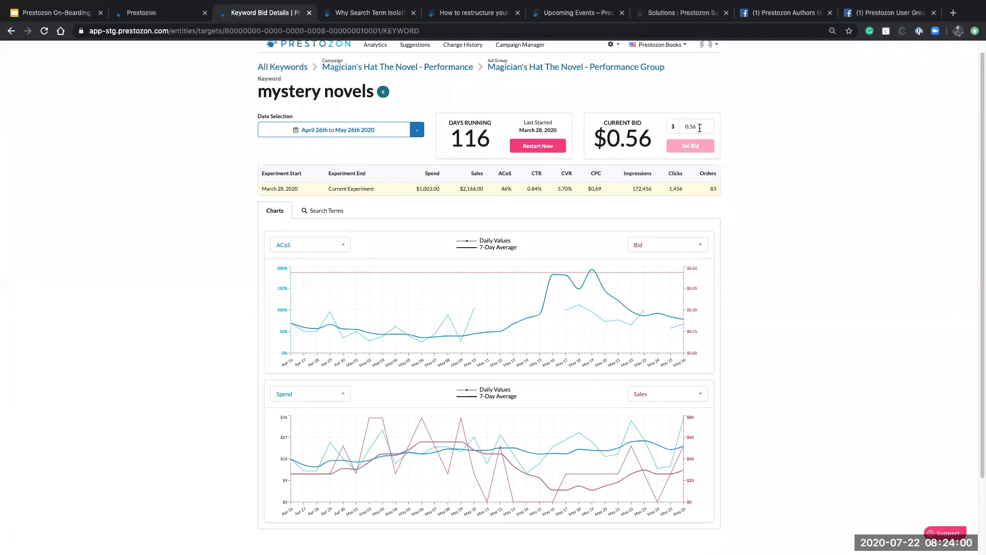
# Change the mystery novels keyword bid from $0.56 to $0.60
pyautogui.click(702, 127)
pyautogui.press('BackSpace')
pyautogui.press('BackSpace')
pyautogui.write('60')
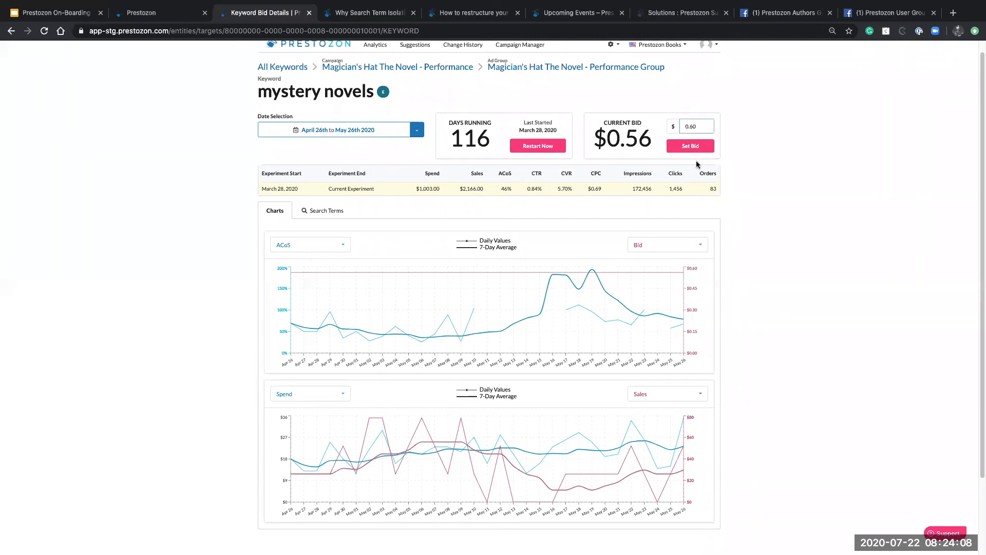
pyautogui.click(695, 149)
# Open the Change History page listing recent campaign changes
pyautogui.moveTo(618, 276)
pyautogui.scroll(1, 300, 237)
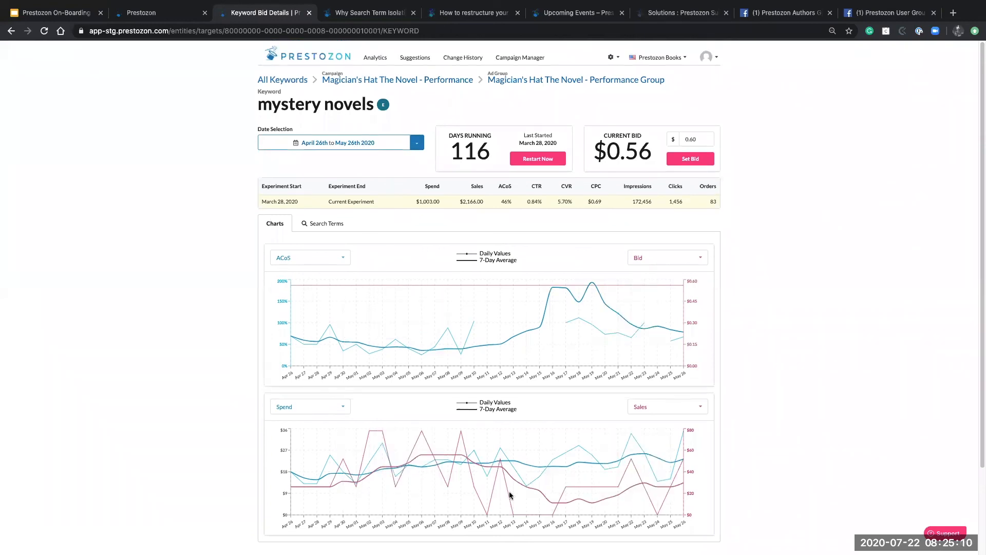
pyautogui.click(473, 60)
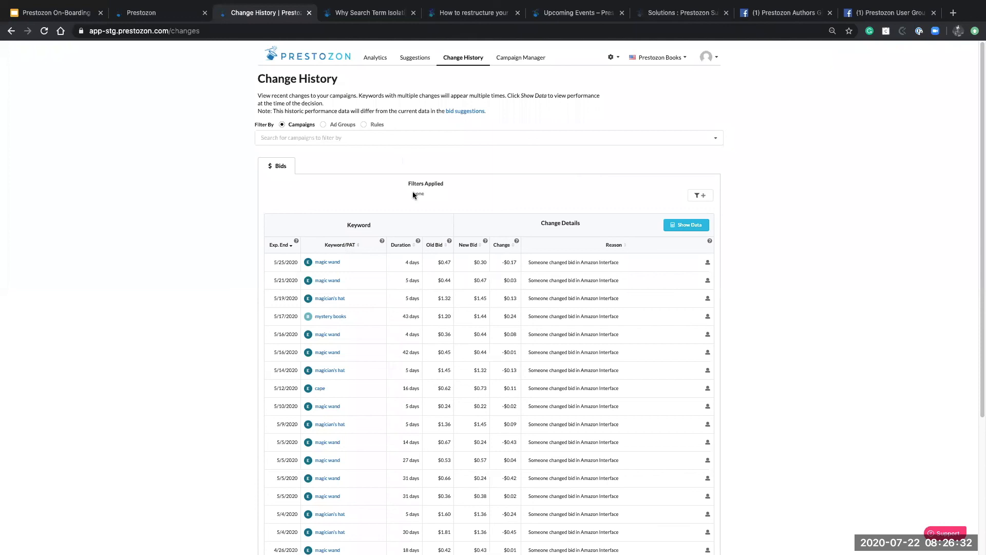
# Switch to the 'Why Search Term Isolation' blog article
pyautogui.click(372, 13)
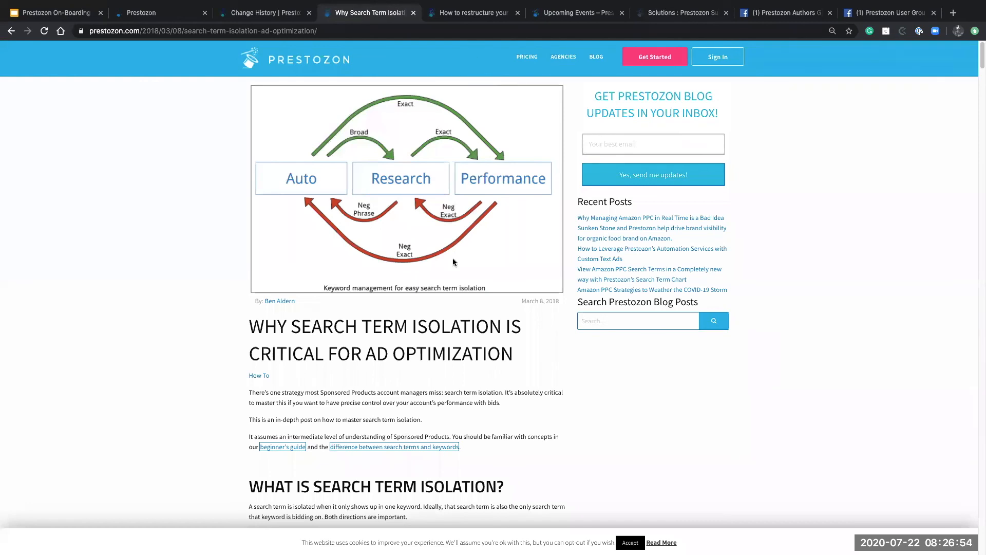
# Read the 'How to restructure your account' guide, view Upcoming Events, then open the support knowledge base
pyautogui.click(475, 11)
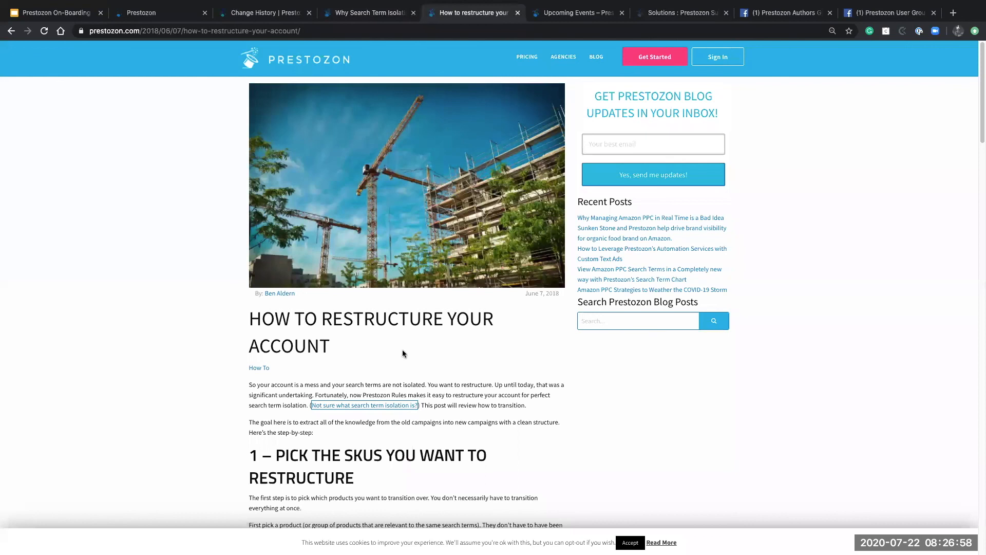
pyautogui.scroll(-1, 402, 349)
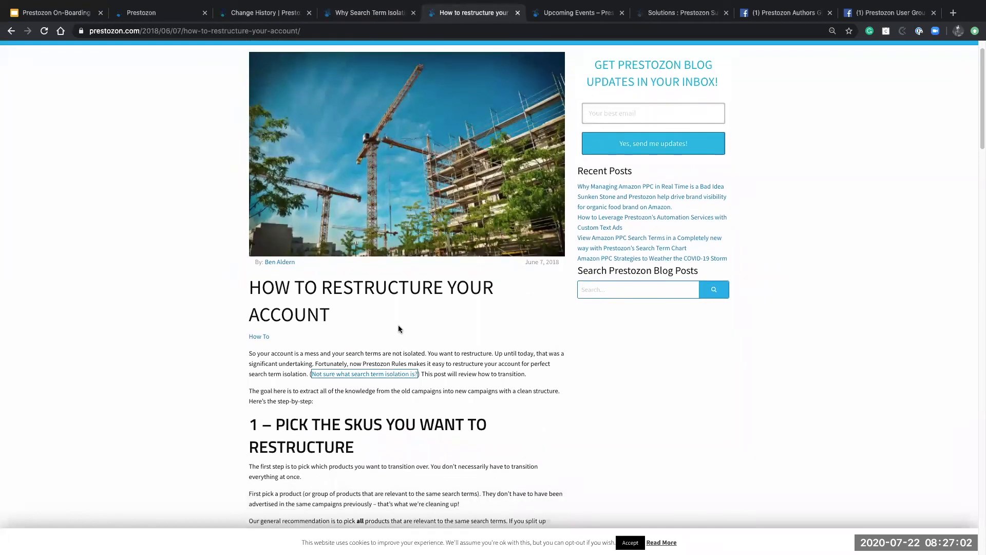
pyautogui.scroll(-5, 399, 328)
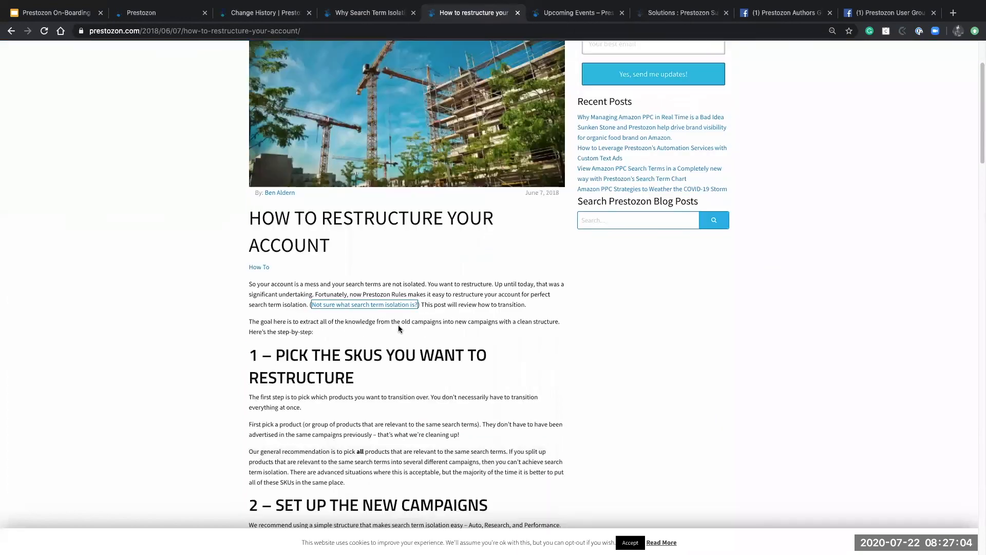
pyautogui.scroll(-9, 398, 325)
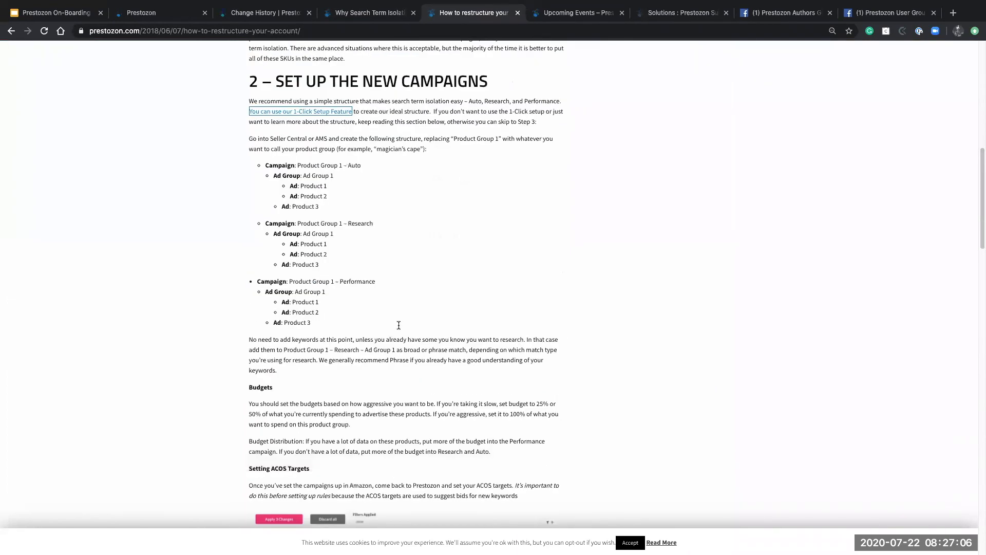
pyautogui.scroll(-1, 398, 325)
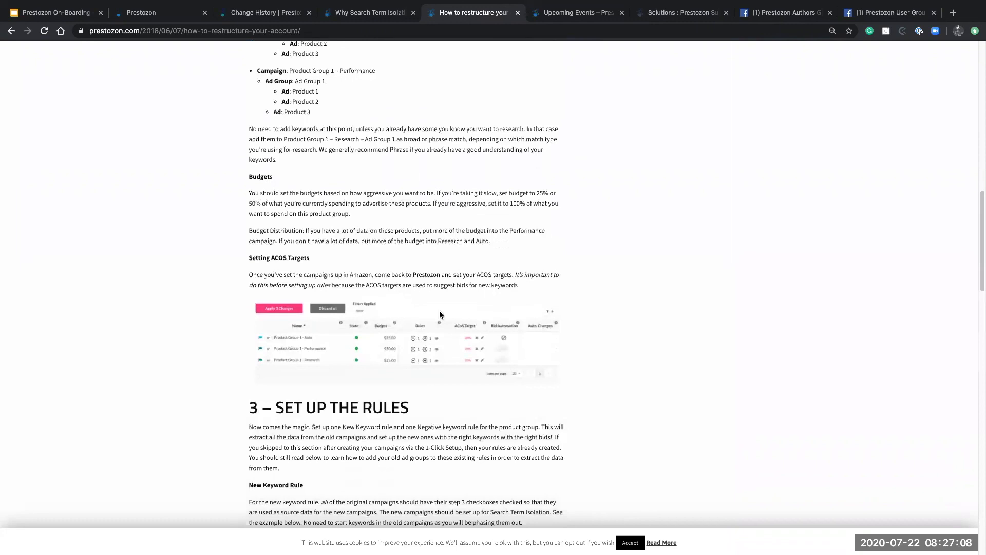
pyautogui.click(585, 14)
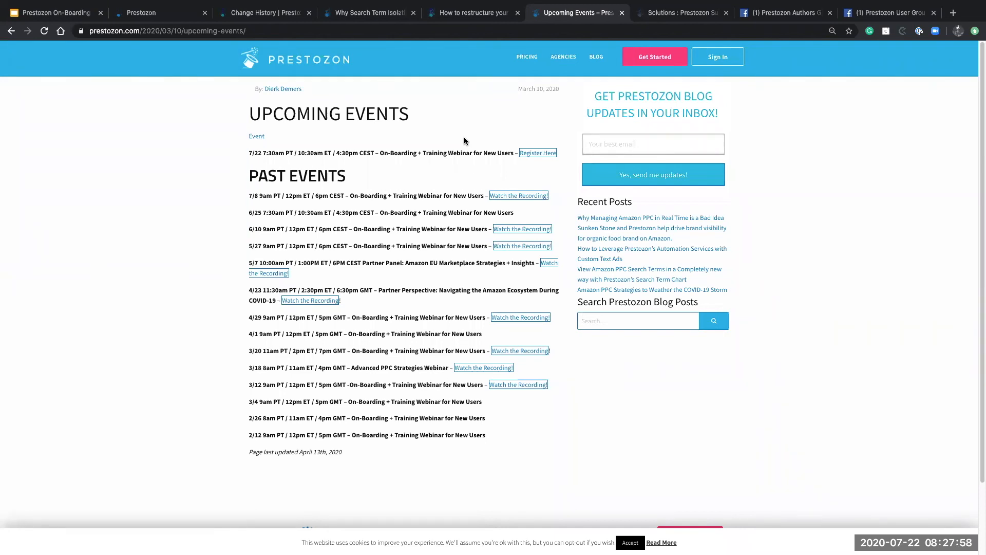
pyautogui.click(677, 19)
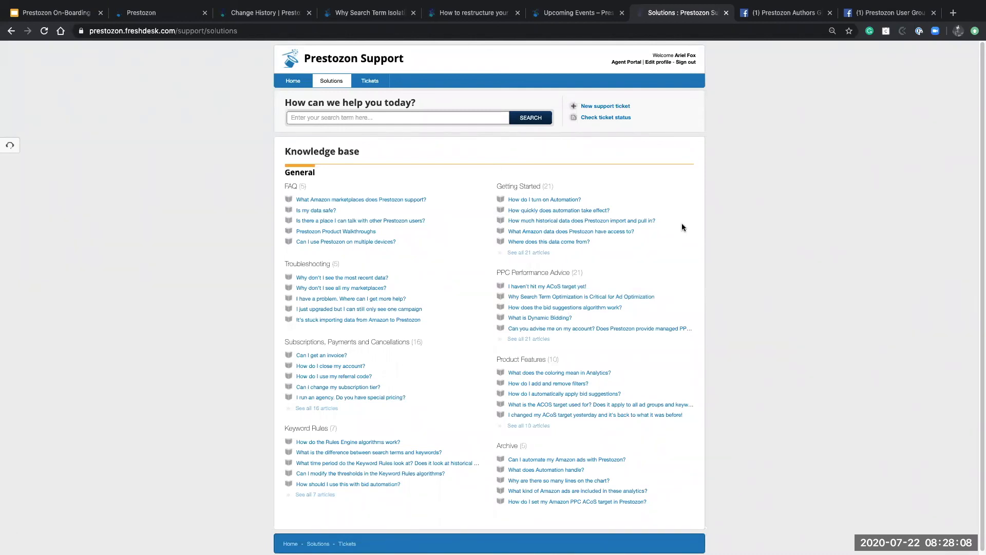
# Read the 'What does the coloring mean in Analytics?' support article, then go back to the Prestozon Analytics tab
pyautogui.click(573, 374)
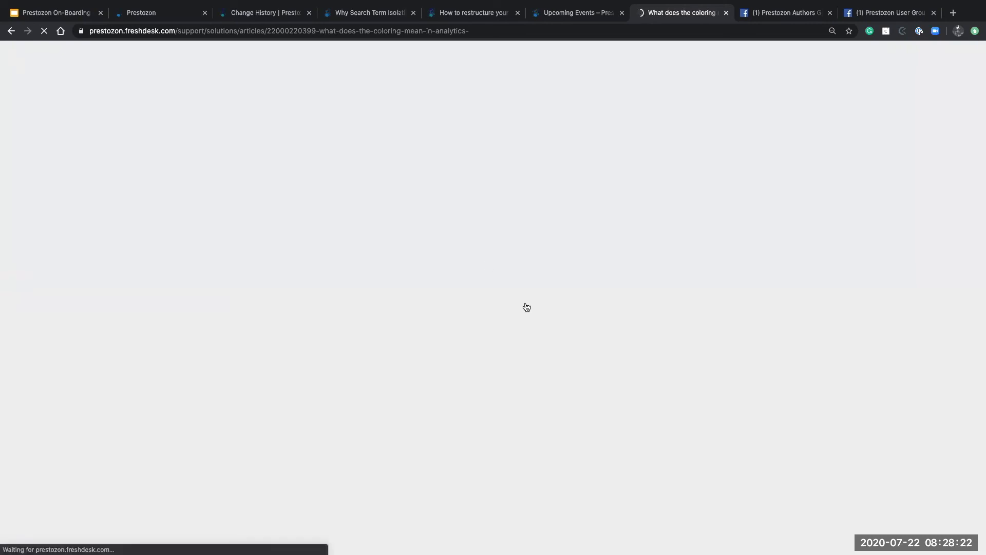
pyautogui.click(157, 14)
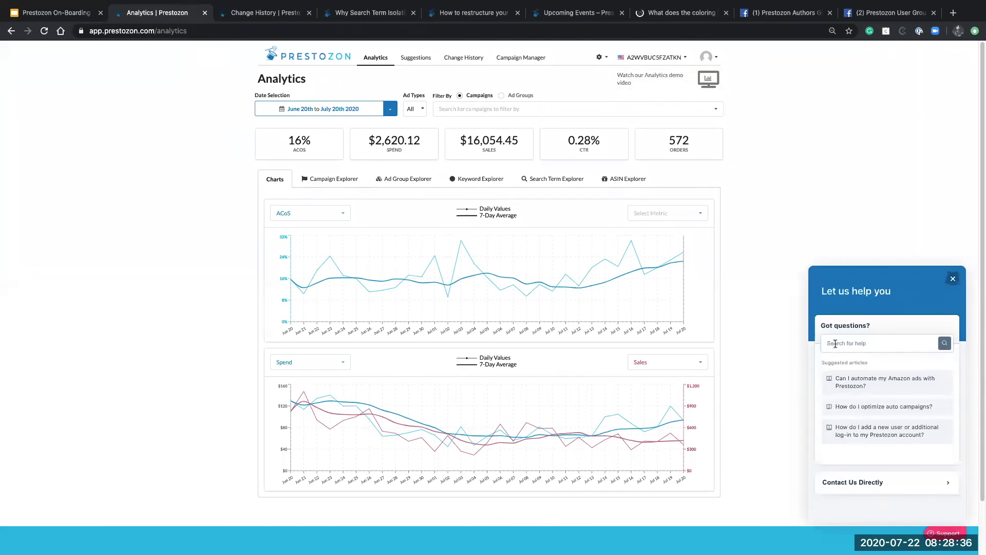
# Watch the Analytics demo video from the help panel, dismiss it with Got it!, then view the Prestozon Authors Facebook group
pyautogui.click(866, 348)
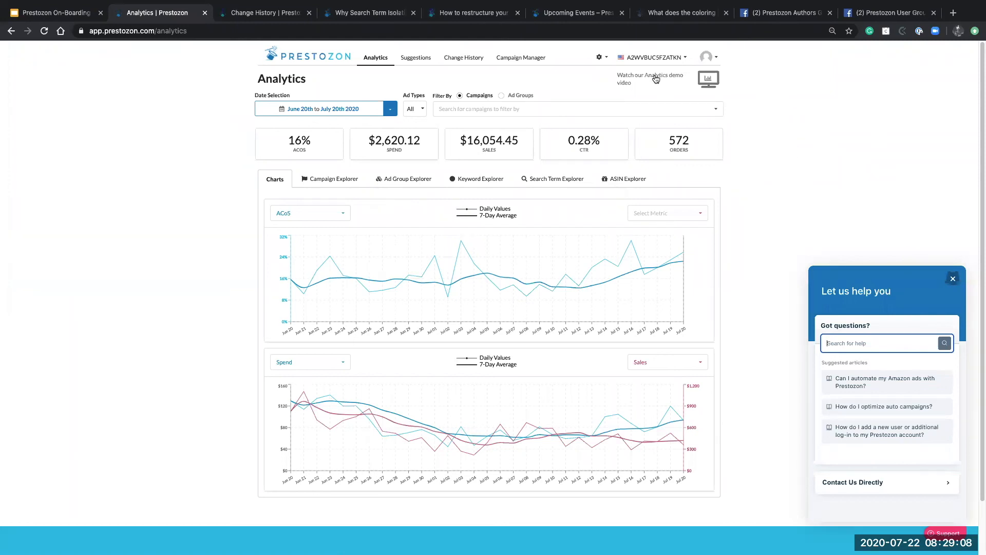
pyautogui.click(662, 77)
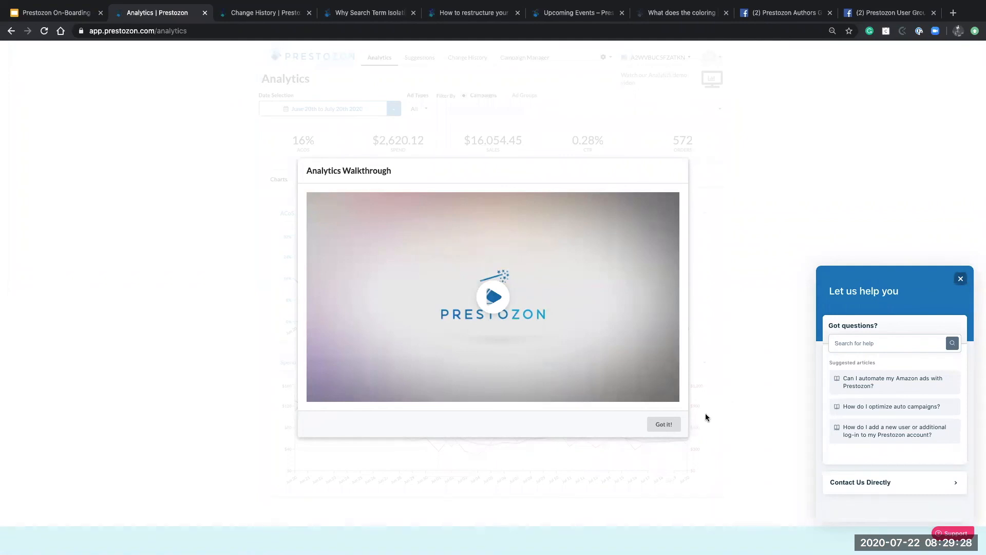
pyautogui.click(664, 424)
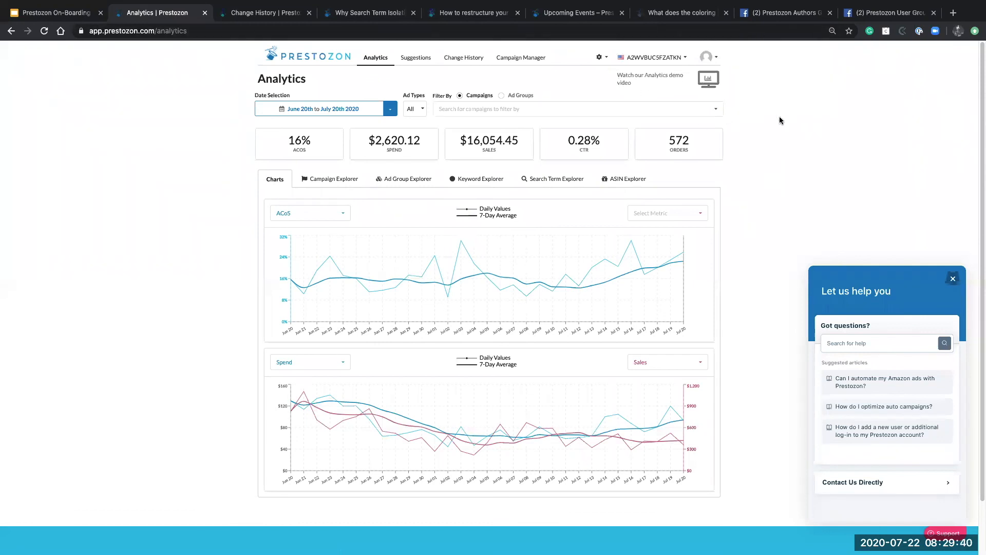
pyautogui.click(776, 19)
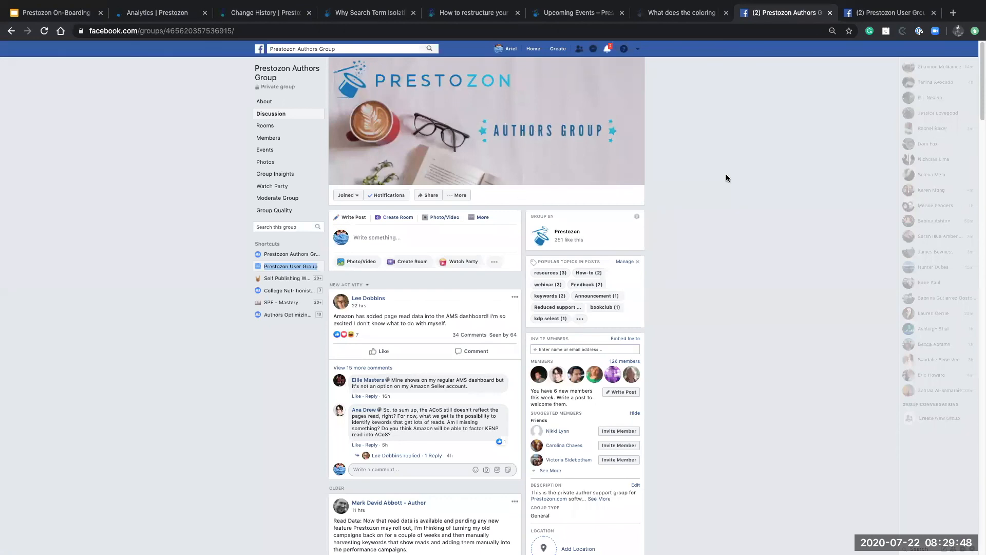
# View the Prestozon User Group Facebook tab, then return to the 'Analytics | Prestozon' tab
pyautogui.click(903, 13)
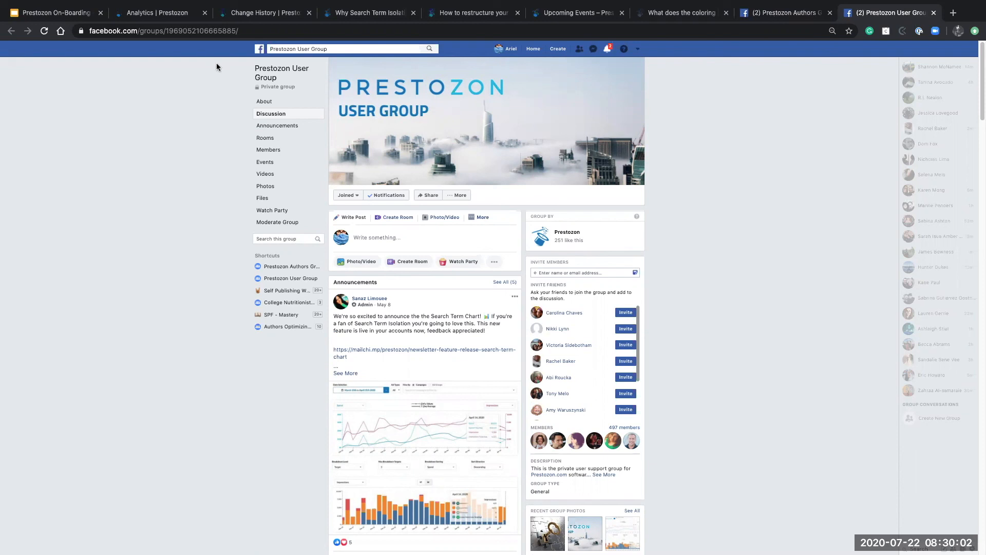
pyautogui.click(151, 16)
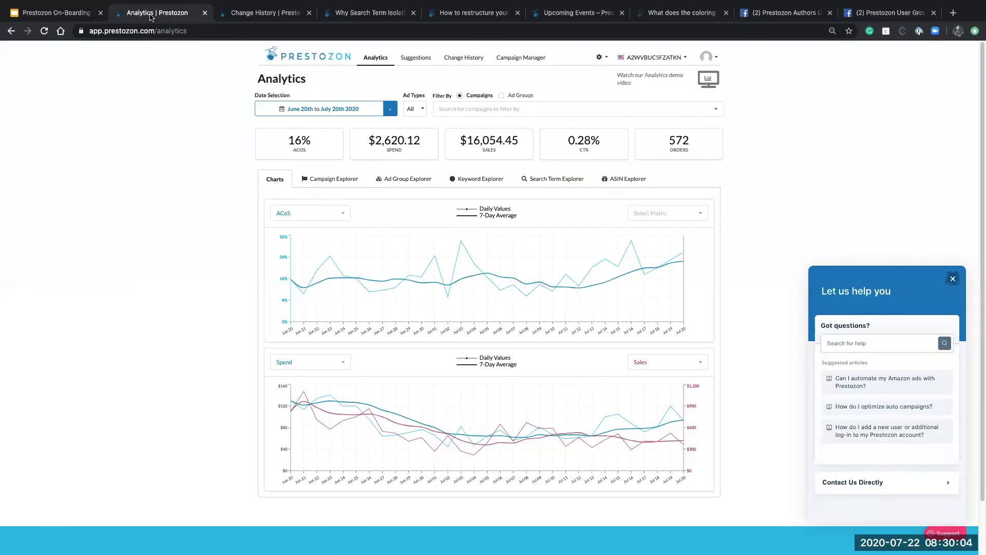